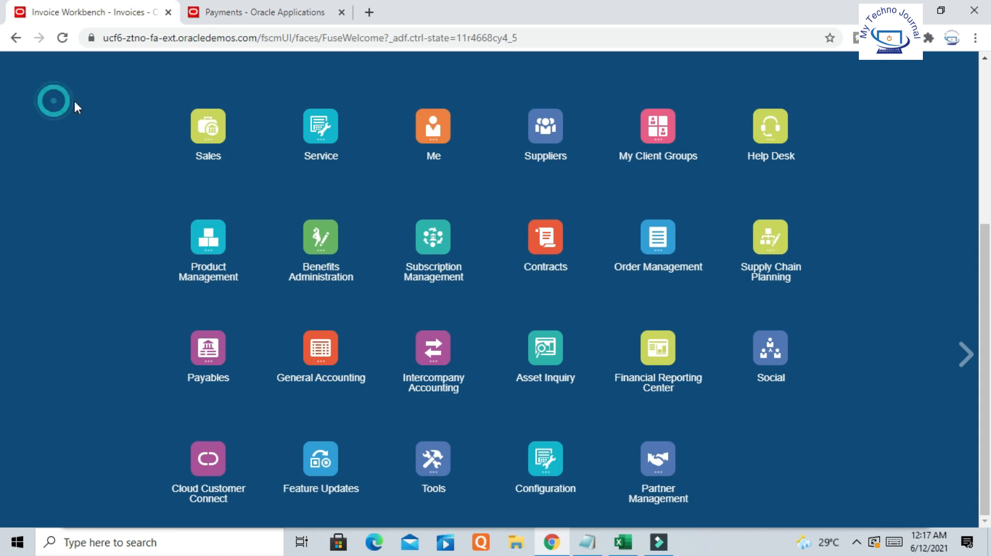
Open the Payables invoices work area and start creating a new invoice.
left_click(209, 347)
left_click(316, 364)
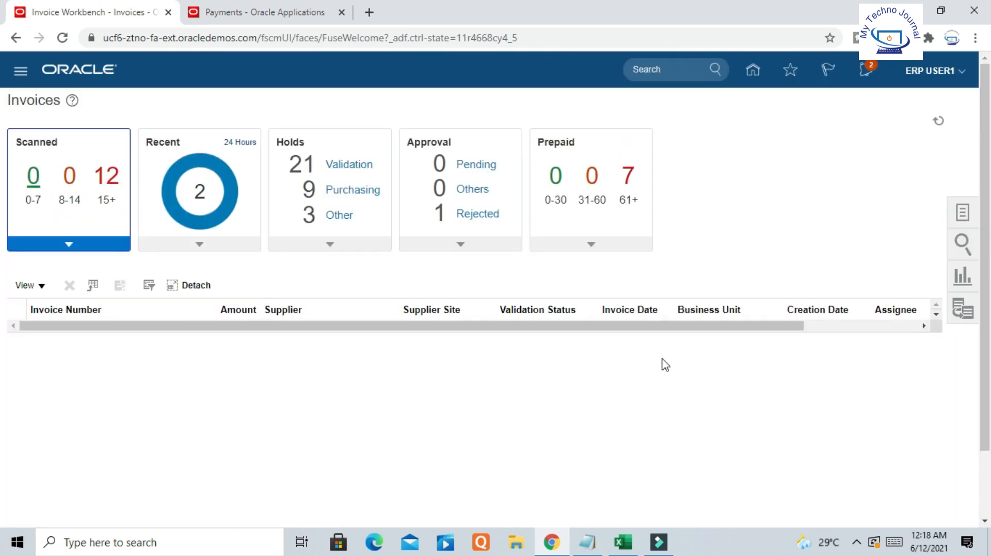
left_click(965, 214)
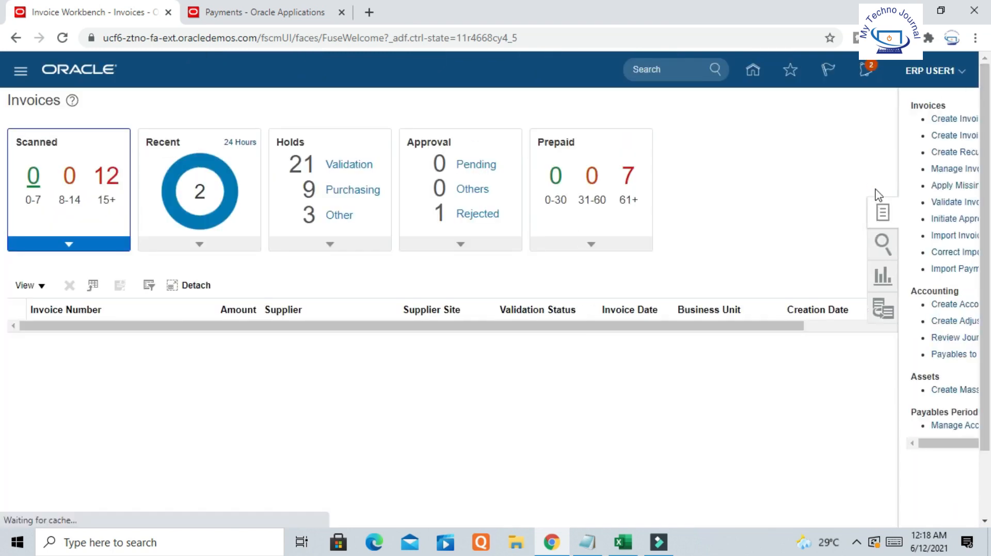
left_click(891, 120)
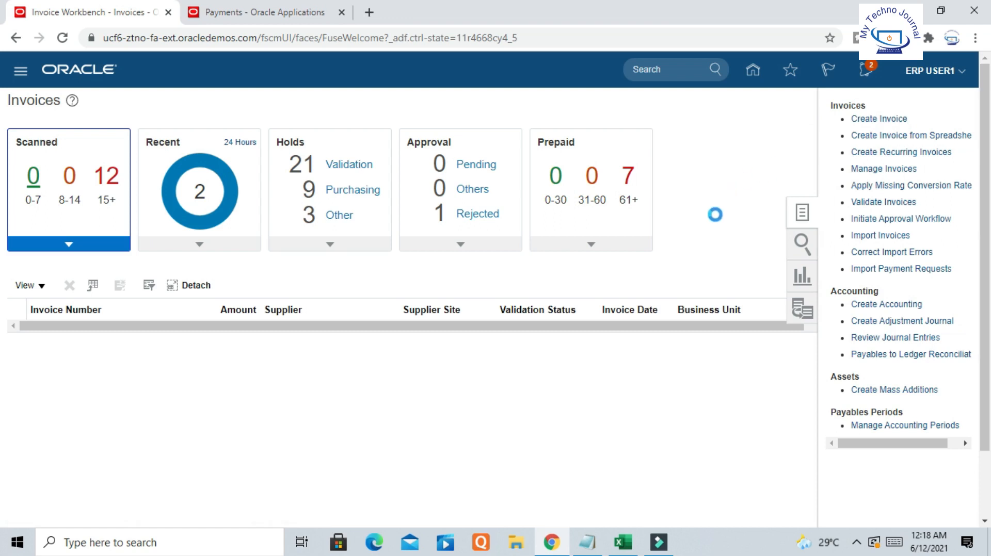
Set the invoice's business unit to US1 Business Unit and the supplier to ABC Consulting.
left_click(212, 198)
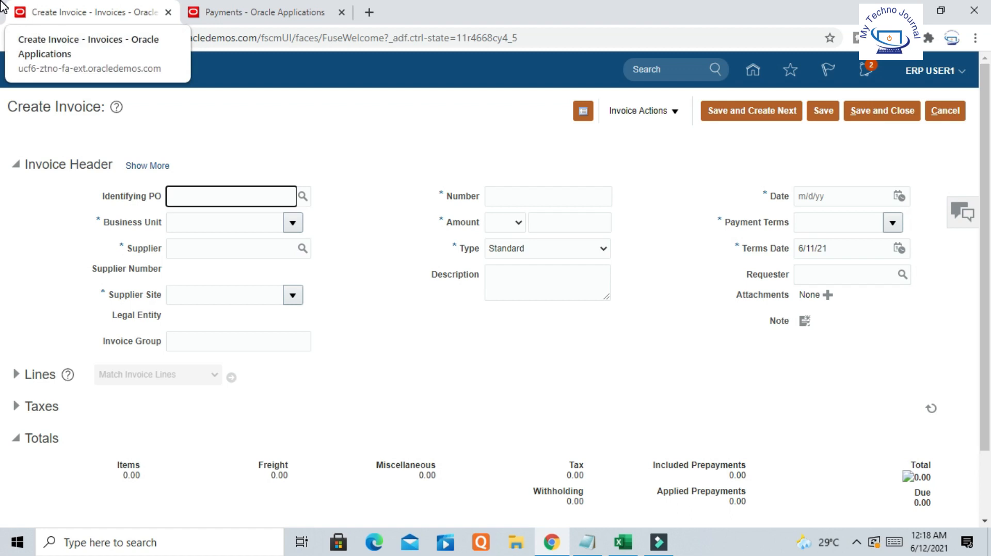
left_click(230, 230)
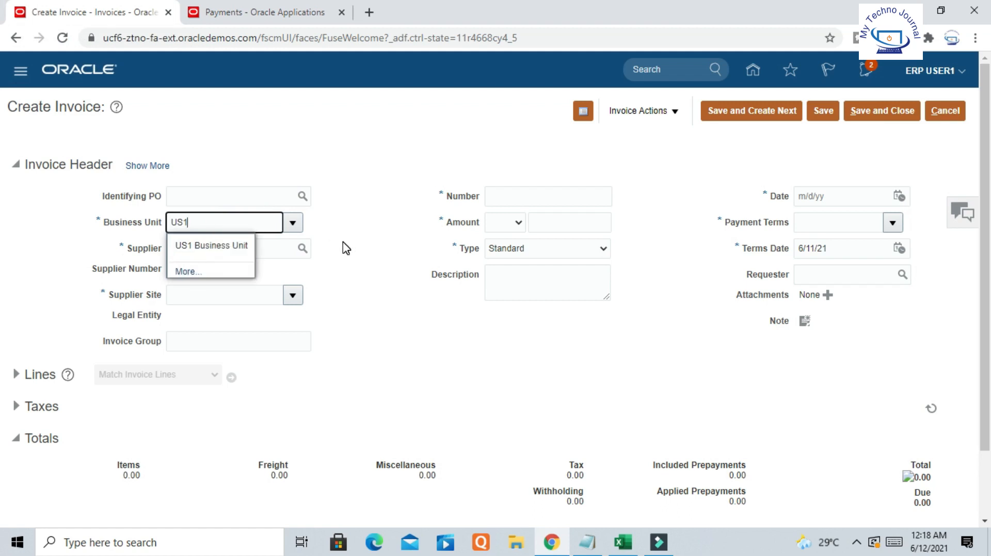
left_click(225, 252)
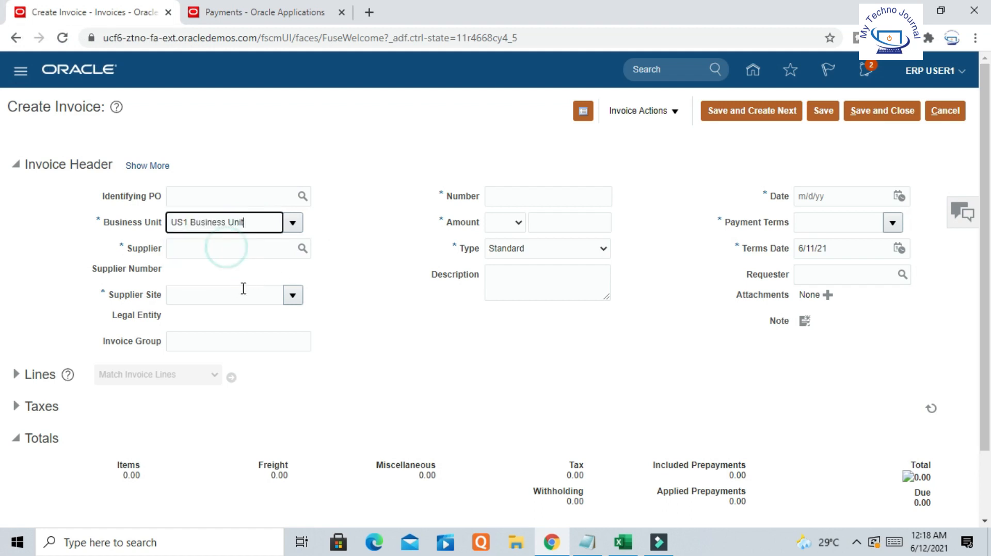
left_click(246, 248)
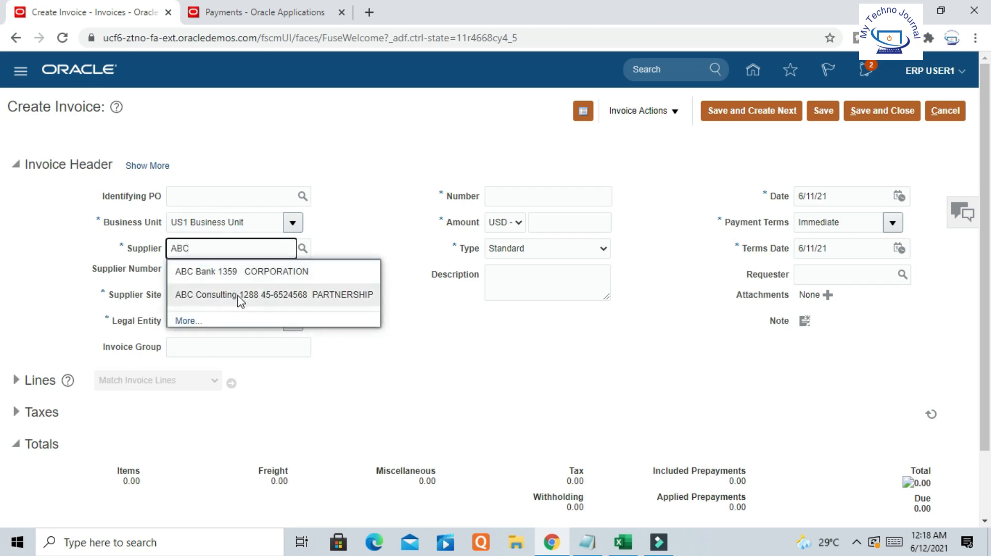
left_click(236, 294)
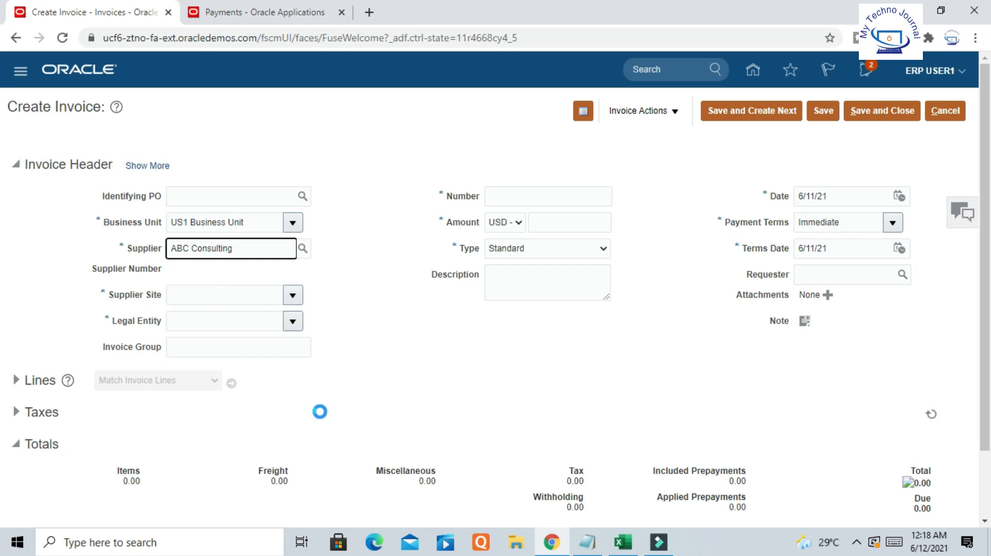
Enter invoice number PP2, set the type to Prepayment and the header amount to 2,000.00 USD.
left_click(519, 191)
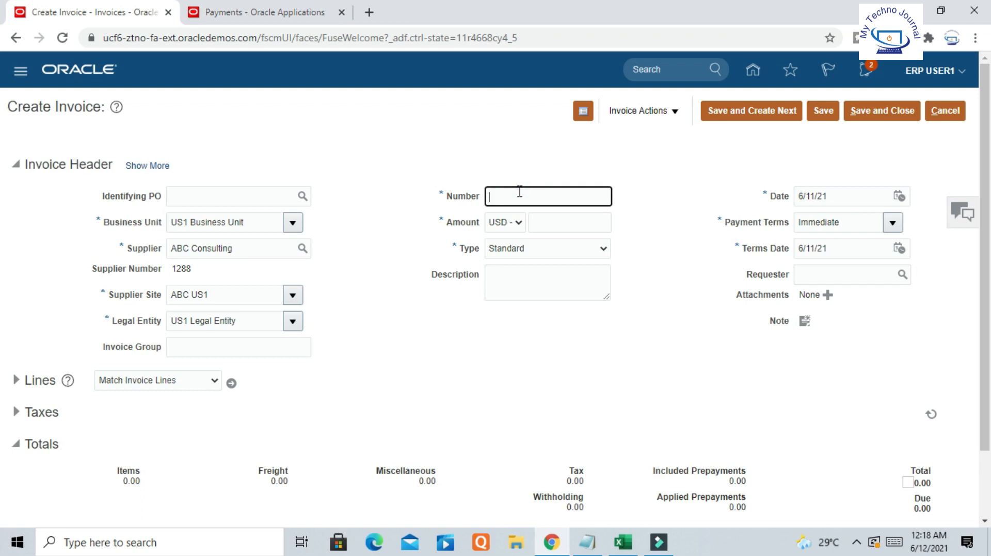
left_click(585, 155)
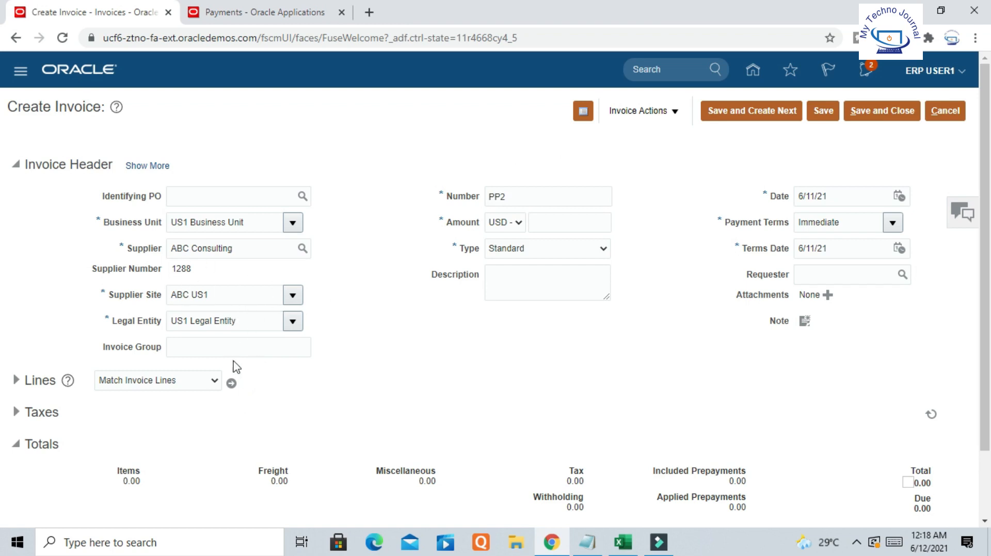
left_click(582, 250)
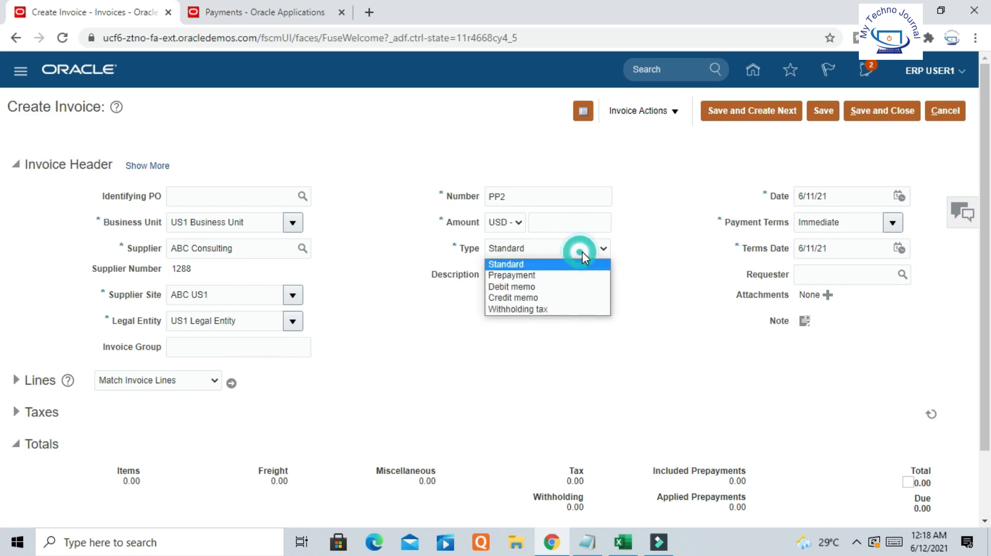
left_click(516, 275)
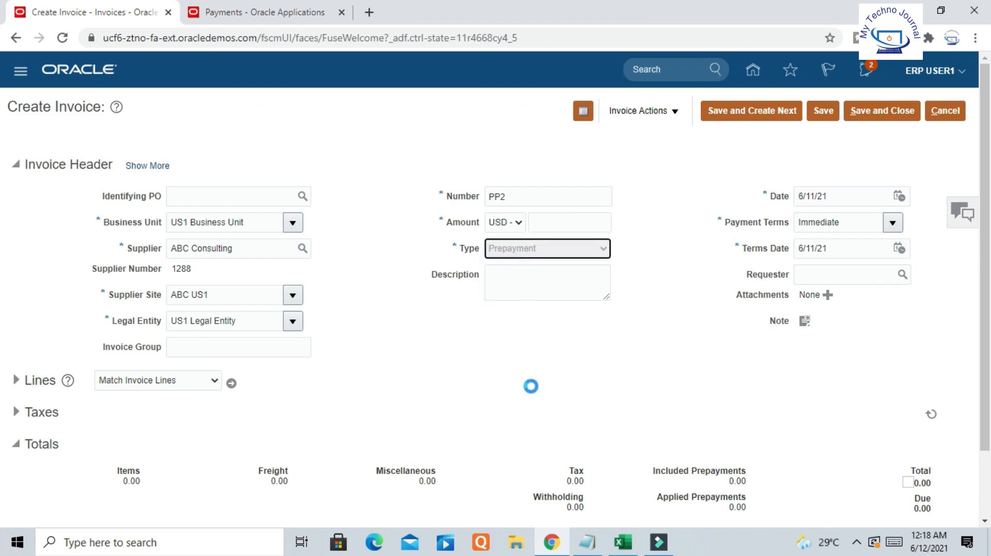
left_click(564, 224)
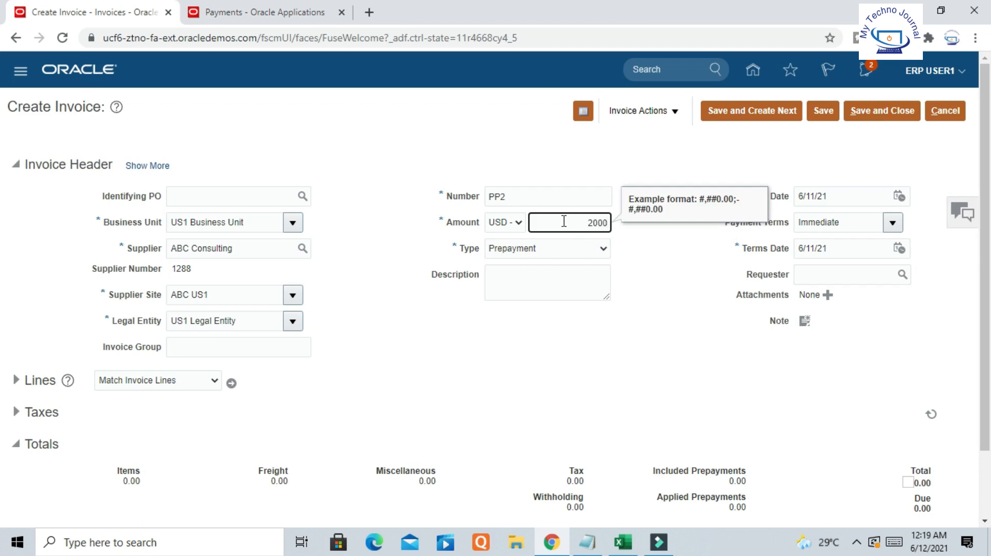
left_click(642, 268)
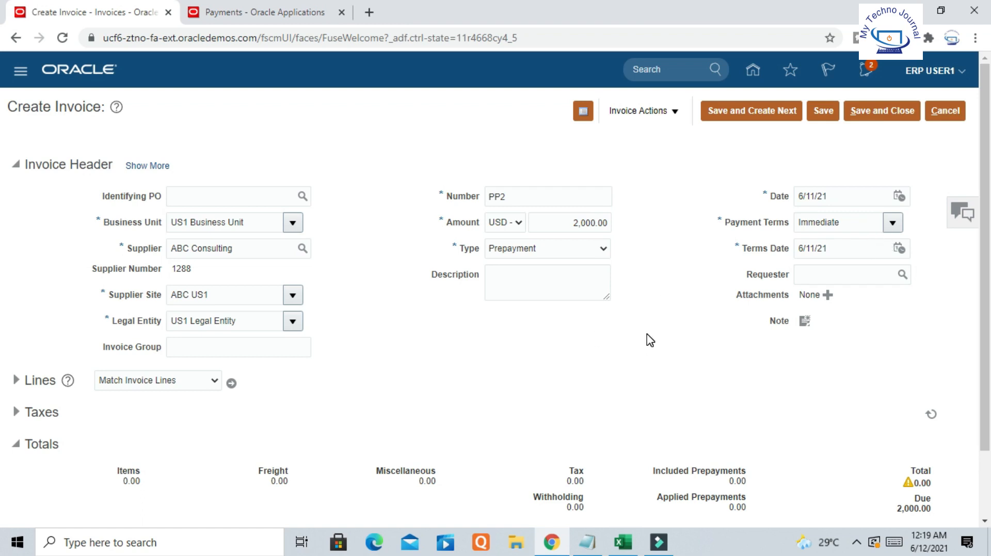
Expand the invoice lines and enter an amount of 2,000.00 on item line 1.
scroll(650, 340, "down", 2)
scroll(650, 340, "up", 2)
scroll(512, 388, "down", 2)
left_click(16, 301)
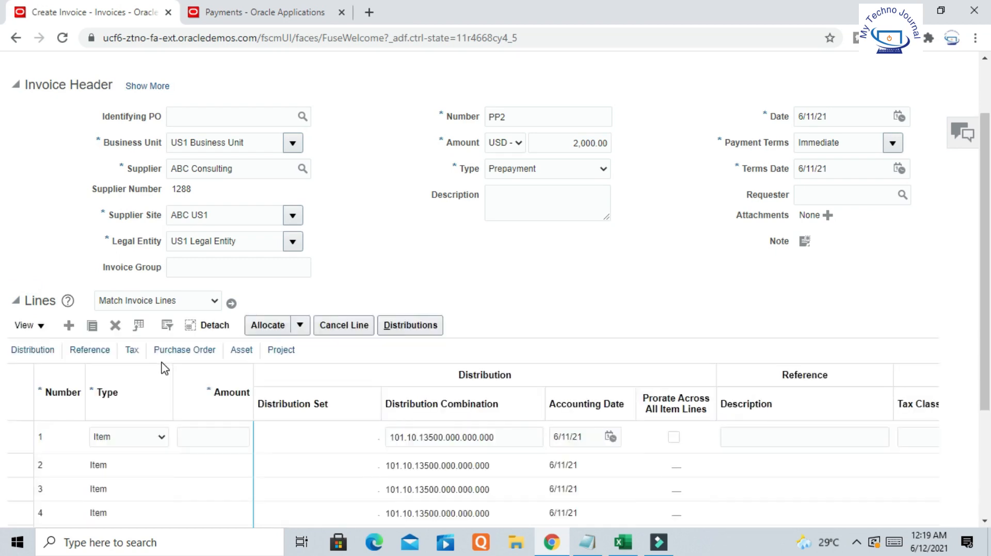
scroll(165, 364, "down", 4)
left_click(216, 287)
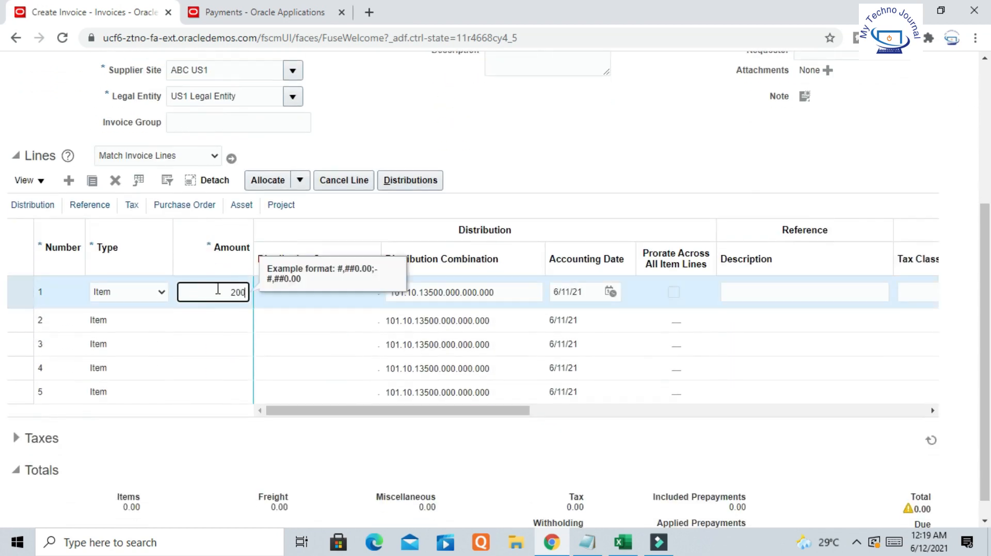
type("2000")
right_click(581, 161)
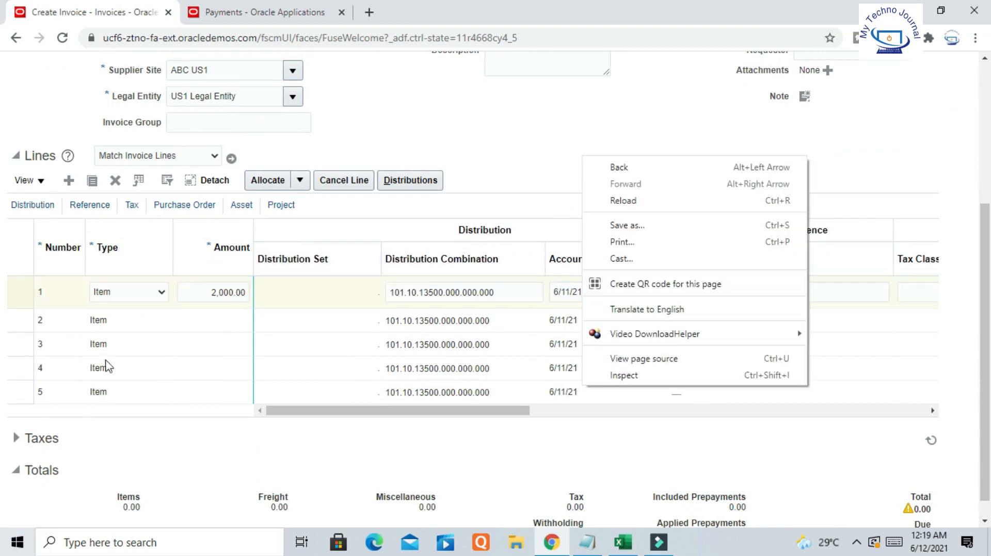
left_click(493, 150)
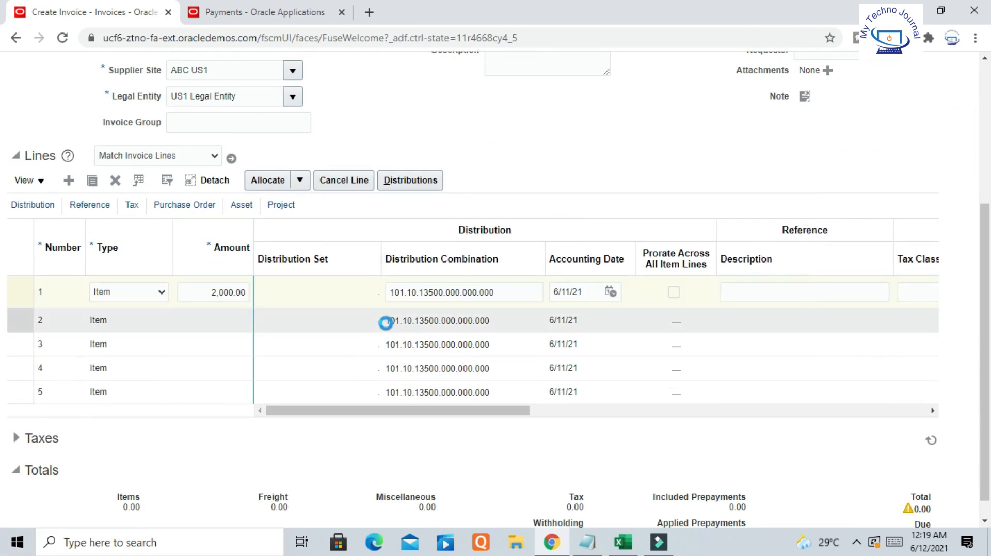
Examine the default distribution combination assigned to invoice line 1.
left_click_drag(506, 295, 363, 296)
left_click(580, 148)
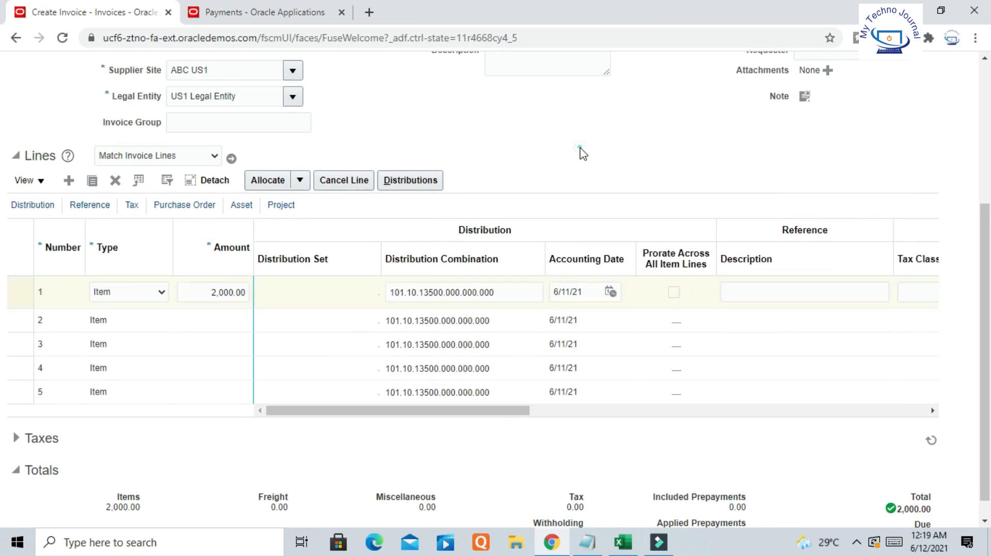
left_click_drag(519, 292, 363, 293)
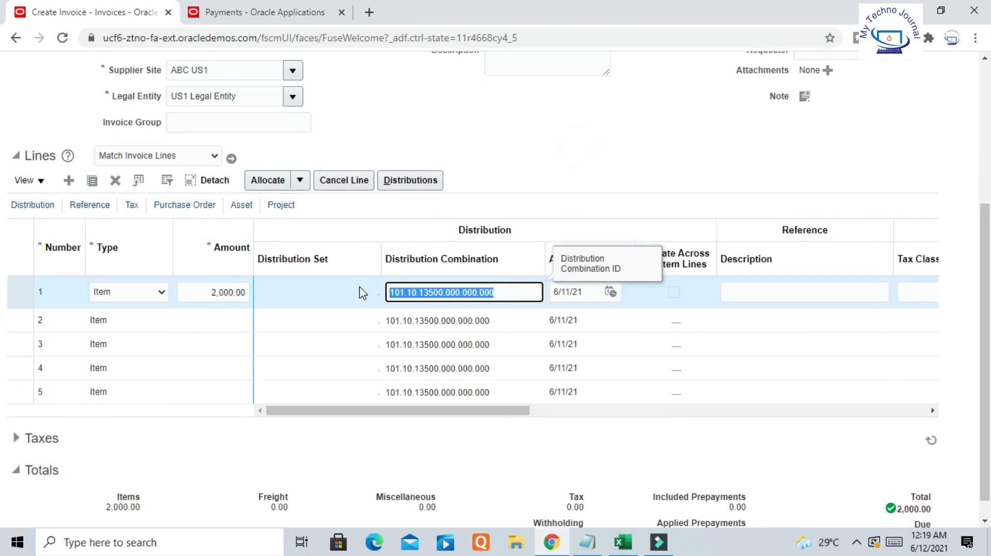
left_click(592, 145)
scroll(573, 148, "up", 2)
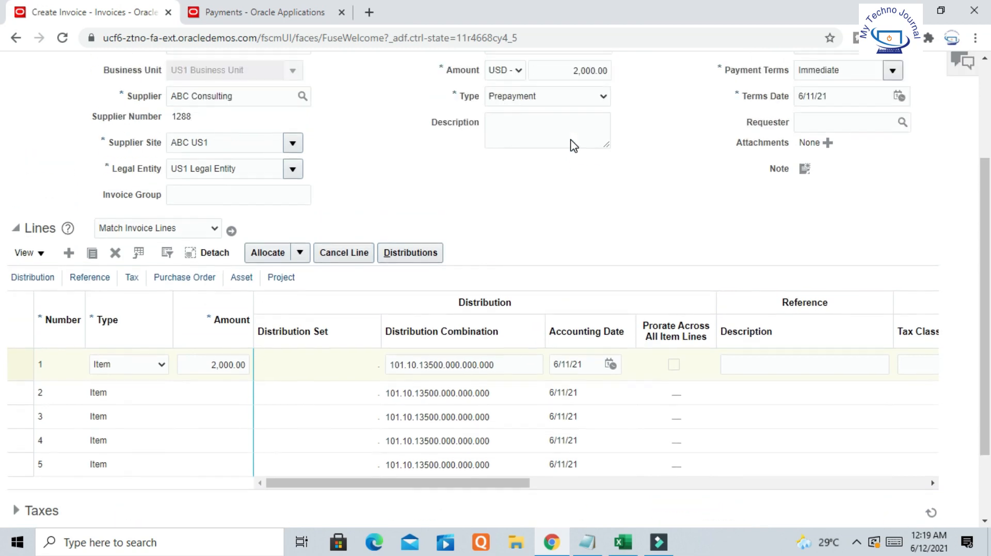
left_click_drag(504, 364, 398, 357)
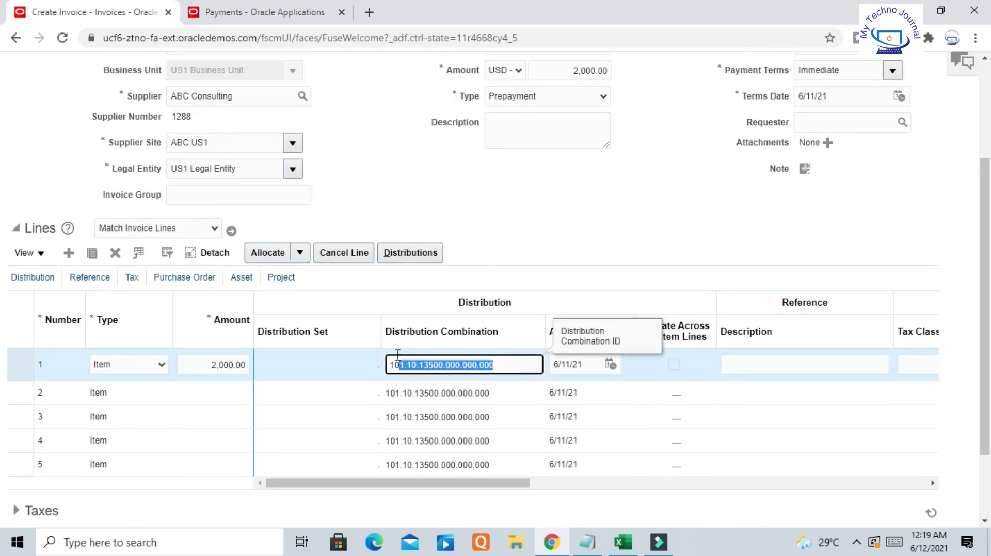
left_click(651, 183)
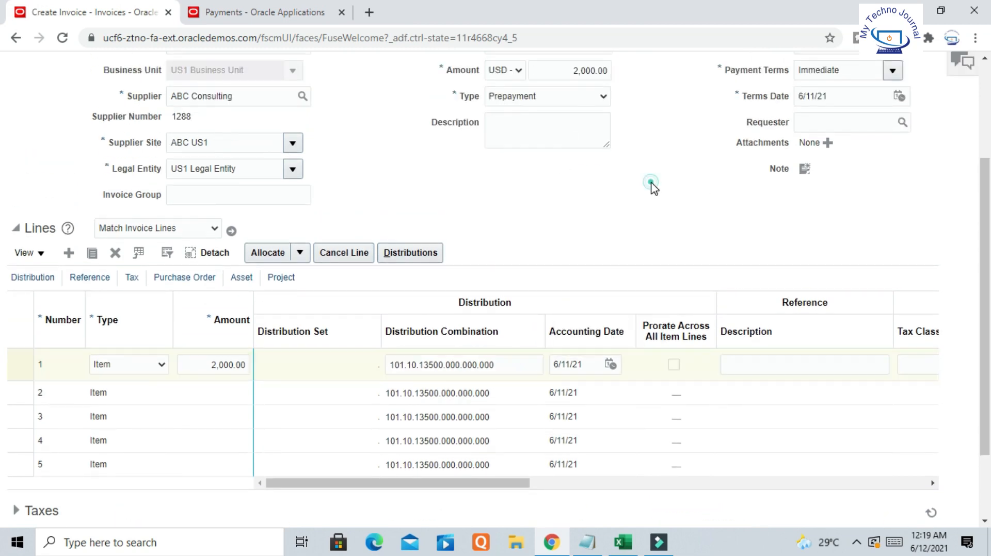
double_click(506, 363)
left_click(628, 211)
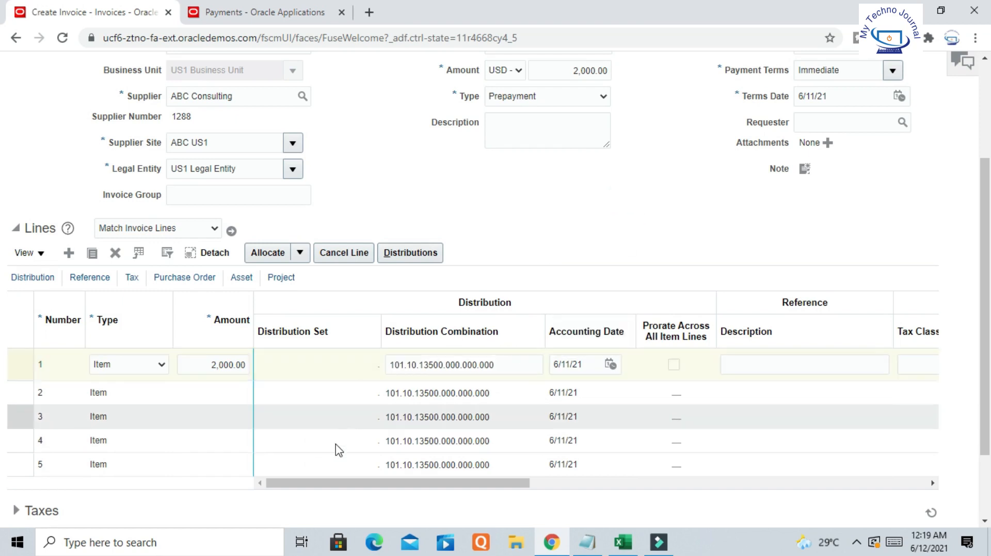
left_click_drag(347, 486, 272, 479)
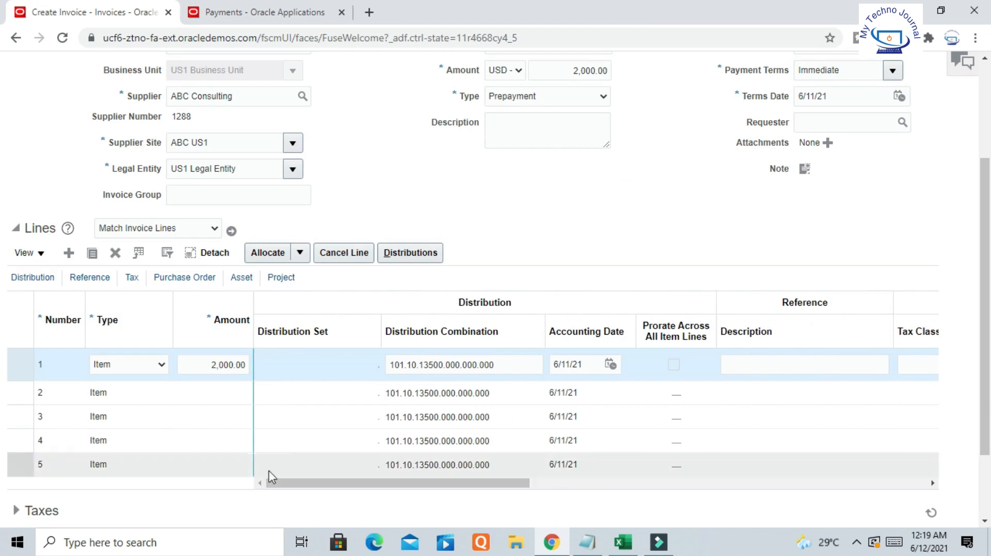
Enter SUPPLIER-ADVANCE as the description of invoice line 1.
left_click(759, 361)
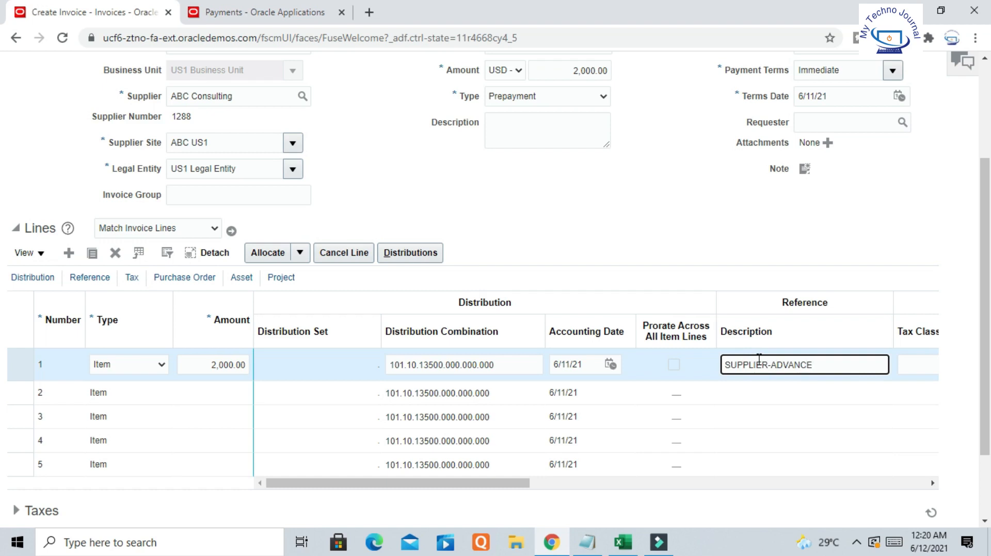
left_click(788, 223)
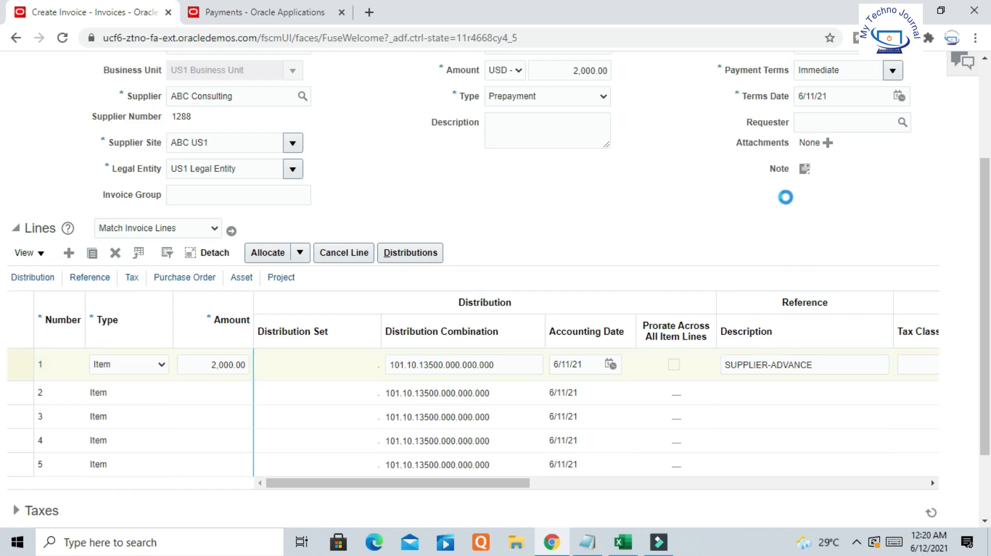
Calculate tax for the prepayment invoice PP2.
scroll(676, 217, "up", 3)
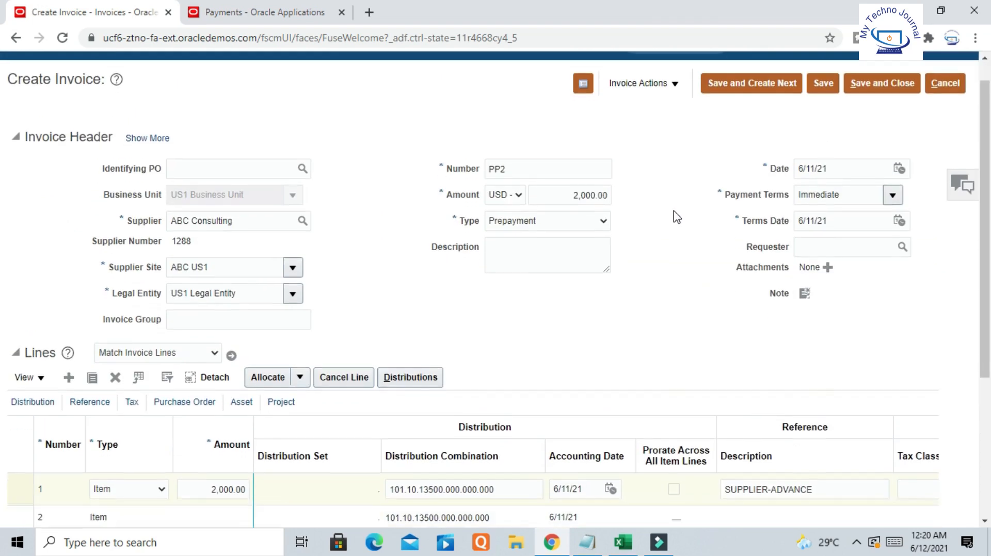
scroll(676, 217, "down", 5)
left_click_drag(490, 387, 317, 334)
scroll(708, 121, "up", 5)
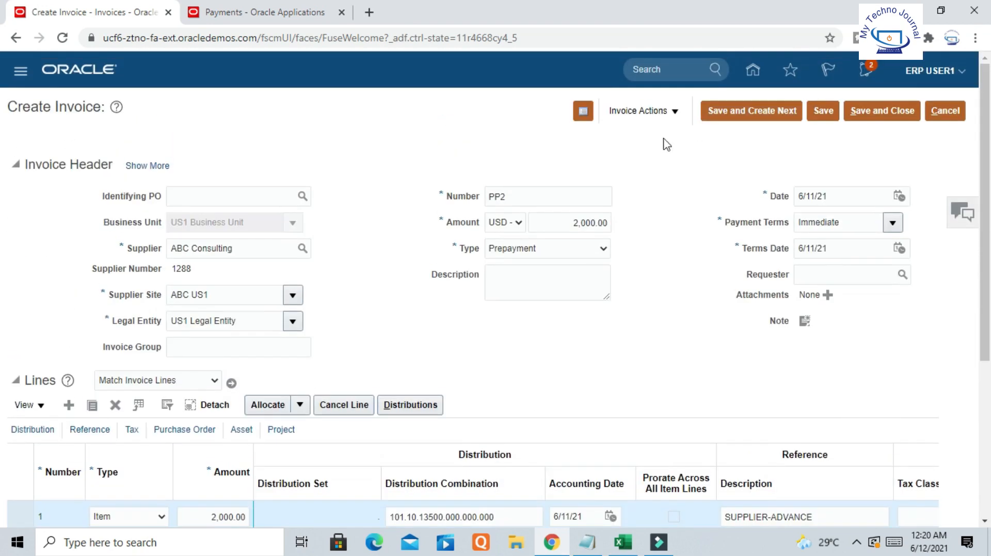
left_click(676, 112)
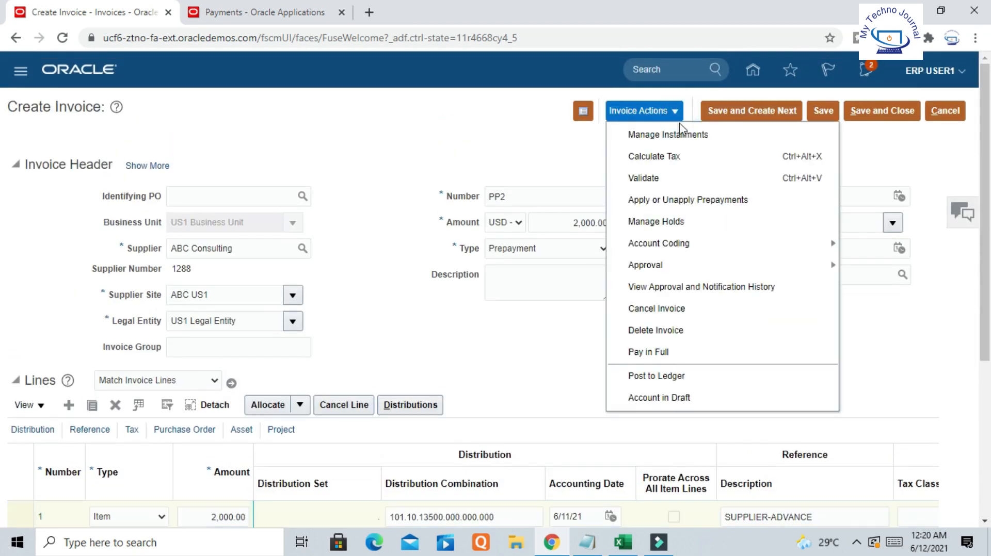
left_click(666, 160)
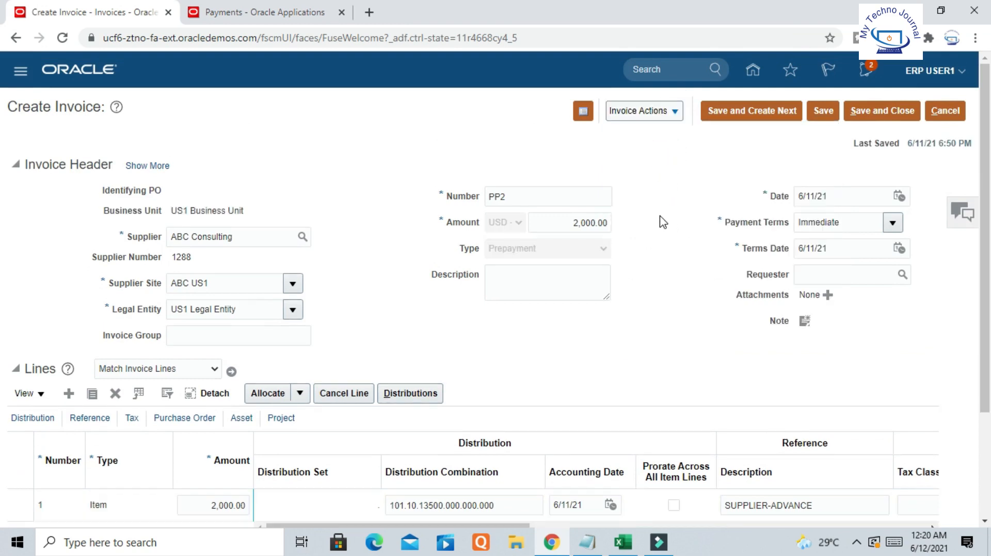
Change the invoice header amount to 2180 to match the invoice total including tax.
scroll(660, 221, "down", 3)
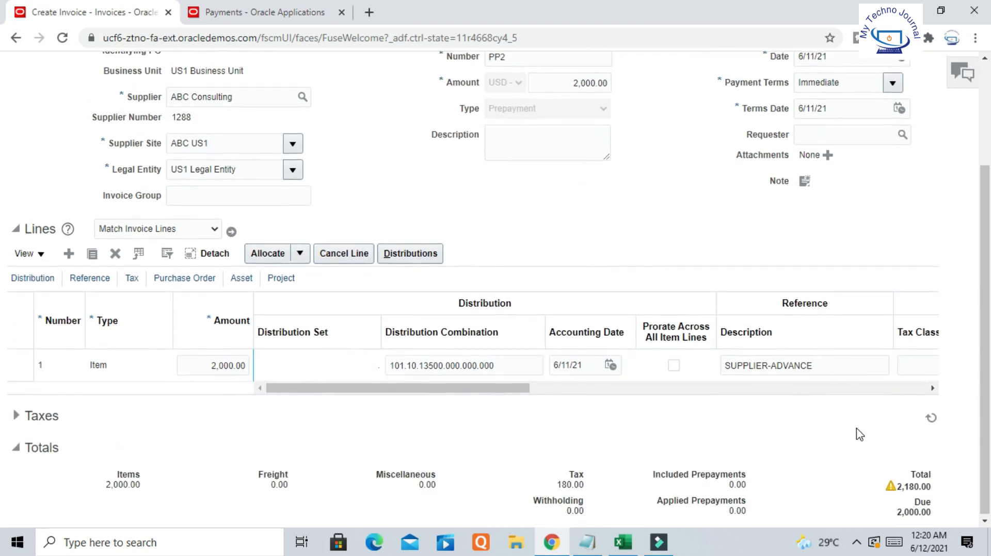
scroll(858, 434, "up", 3)
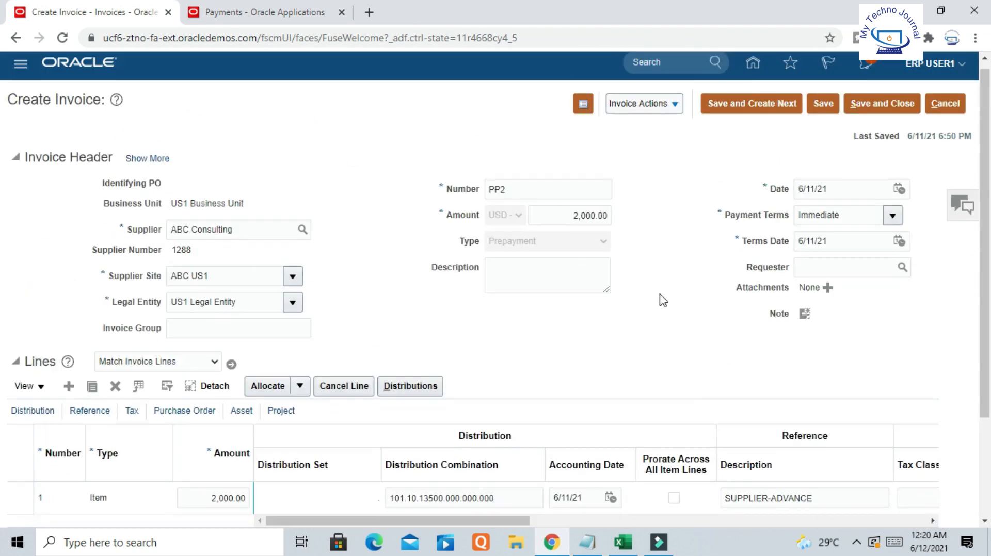
left_click(567, 224)
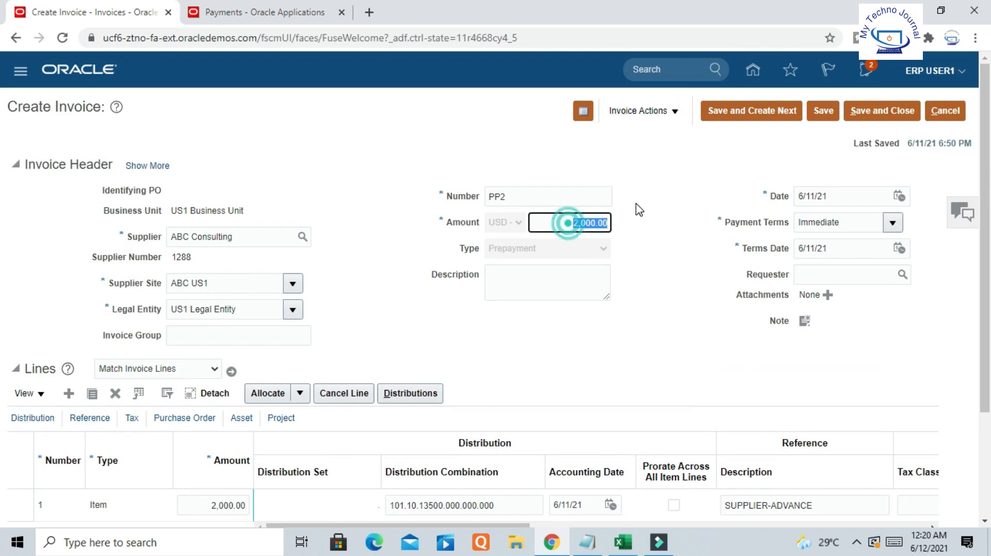
type("2180")
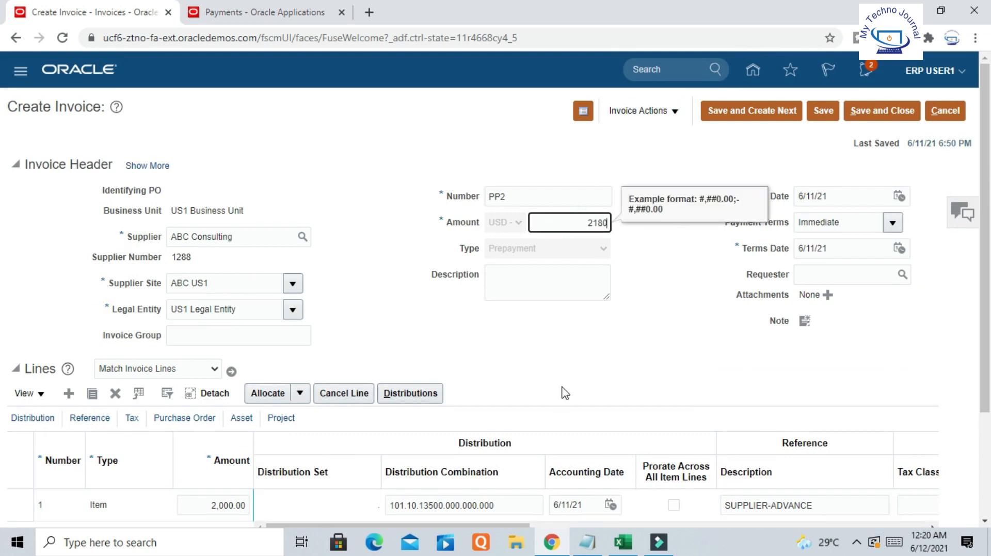
Save prepayment invoice PP2 with the updated header amount and leave the possible duplicate for later review.
left_click(611, 382)
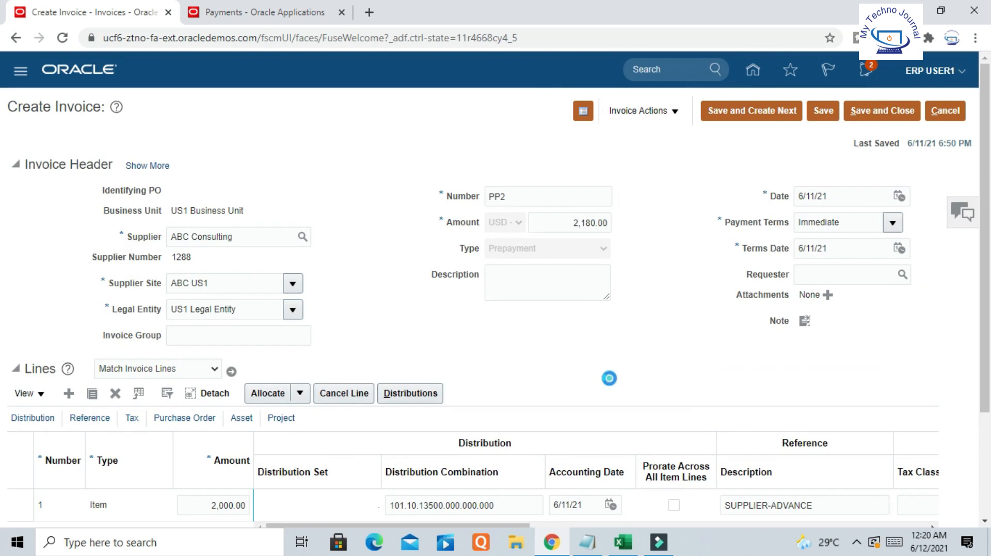
left_click(568, 224)
scroll(657, 258, "down", 3)
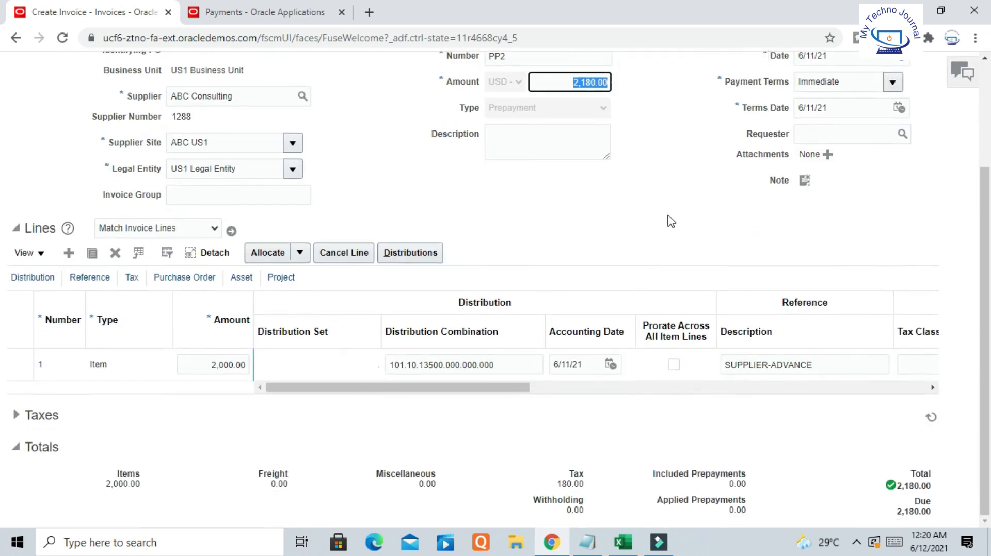
scroll(668, 221, "up", 3)
triple_click(708, 145)
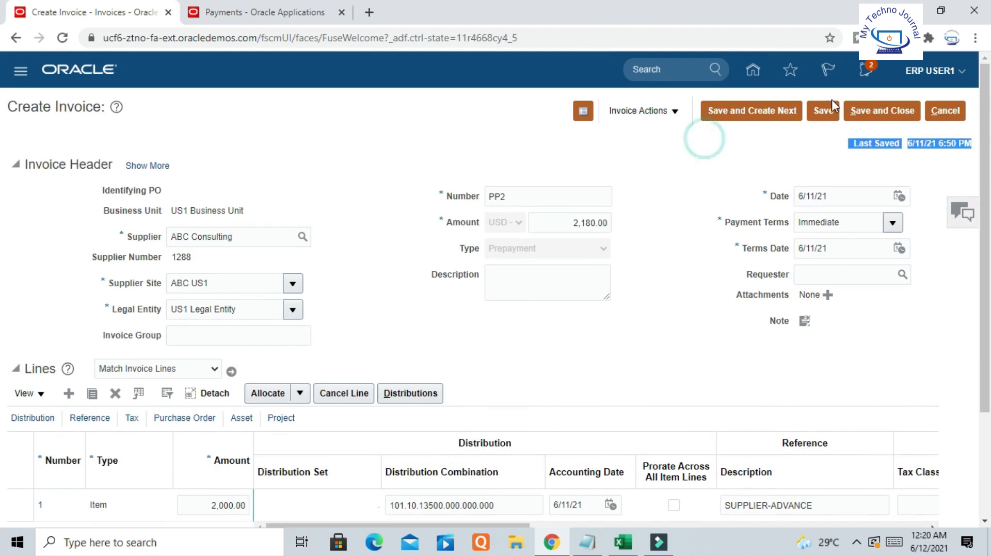
left_click(824, 111)
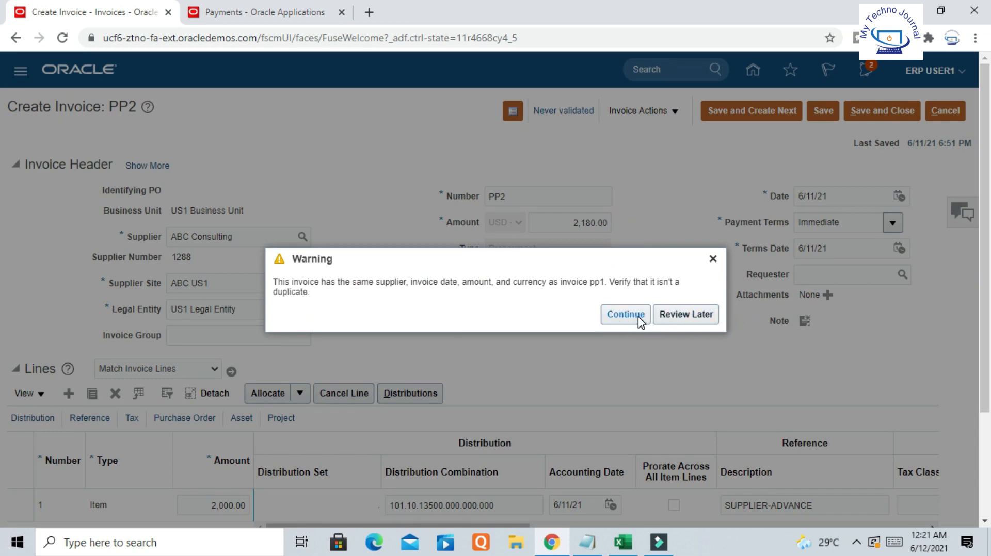
left_click(686, 316)
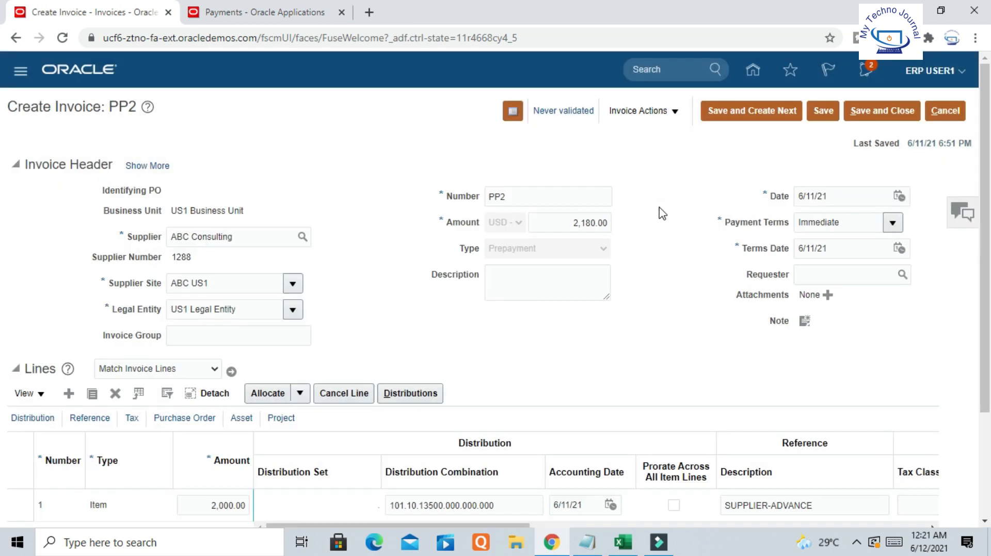
Check the totals and validation status of invoice PP2 against the after-creation prepayment status in Excel's Prepayment sheet.
scroll(654, 218, "down", 1)
scroll(654, 218, "down", 2)
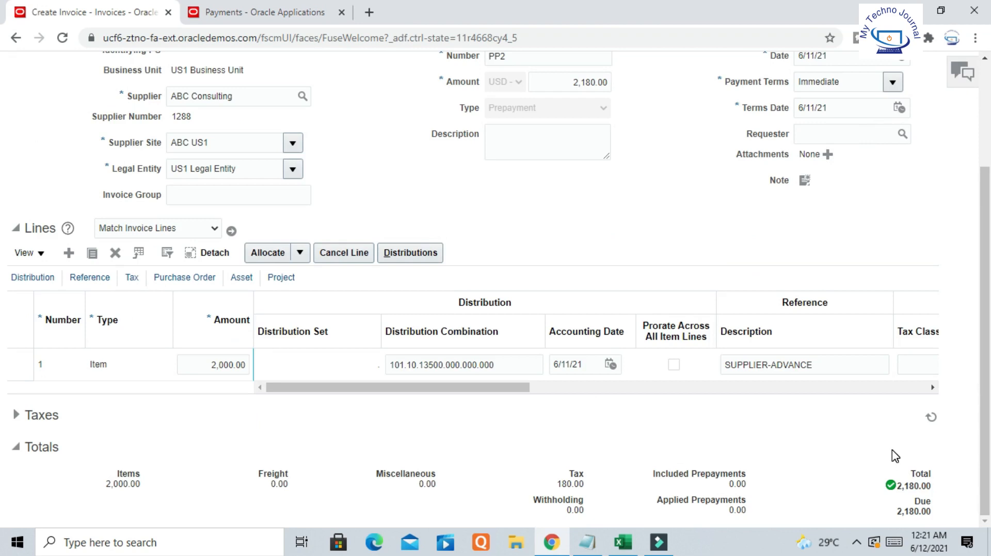
scroll(895, 456, "up", 3)
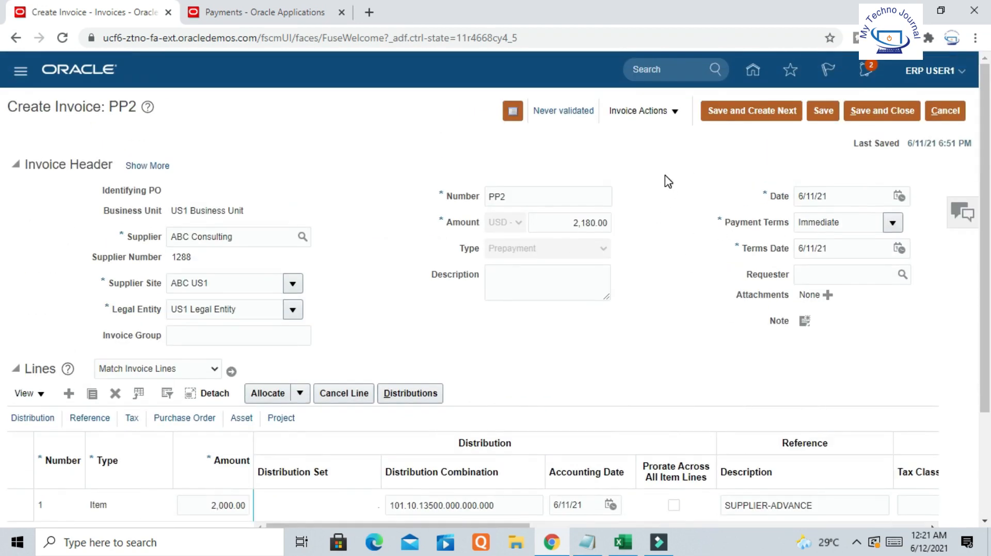
left_click_drag(595, 117, 537, 127)
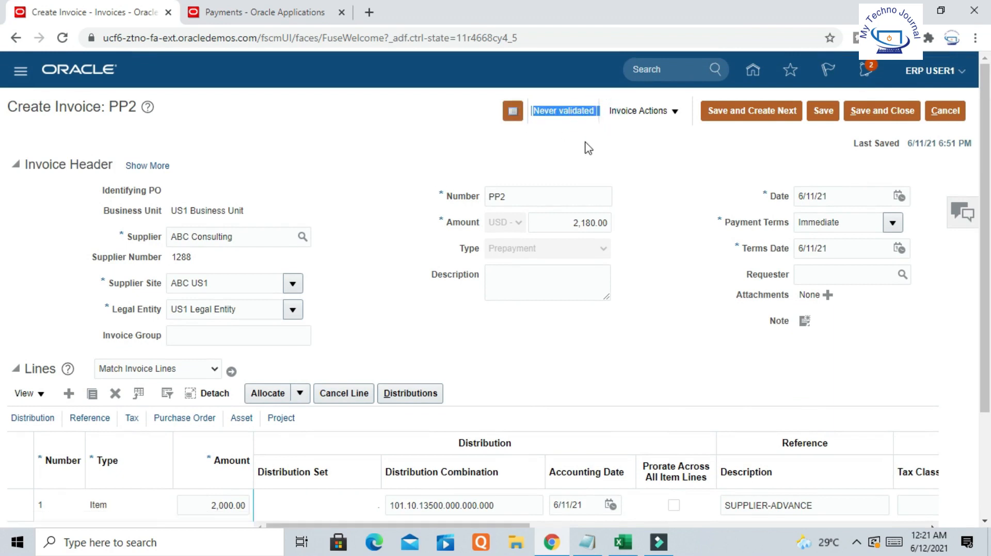
left_click(625, 546)
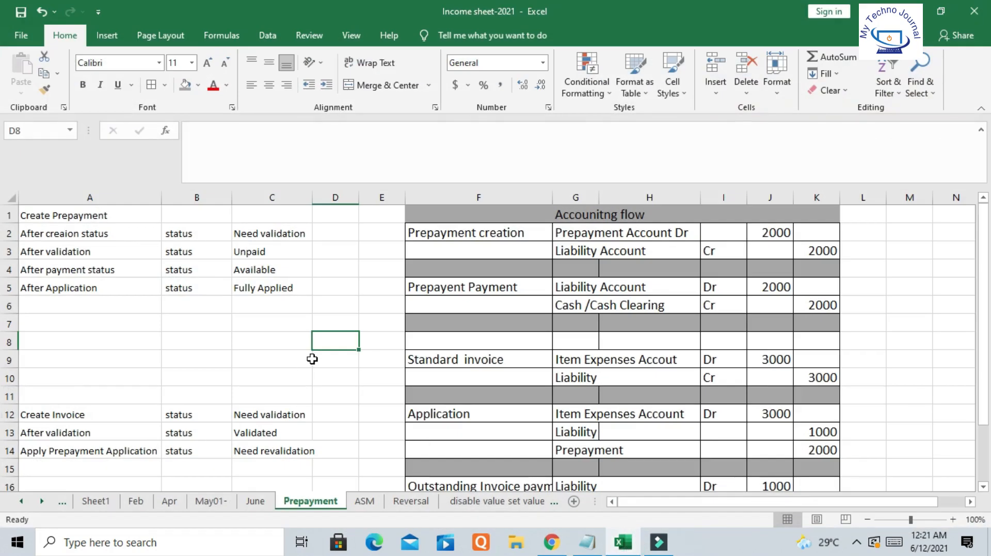
left_click(53, 218)
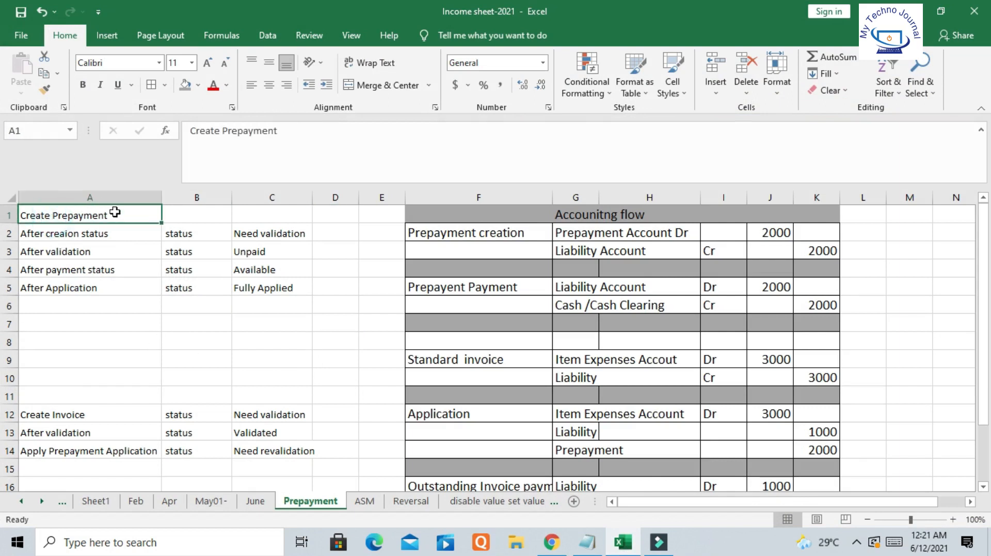
left_click_drag(31, 231, 92, 231)
left_click(192, 237)
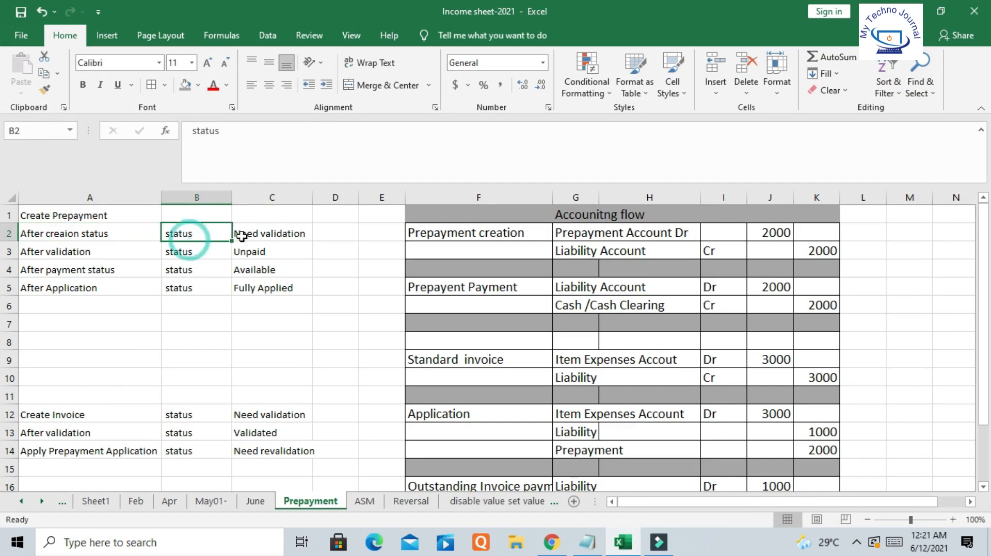
left_click(247, 236)
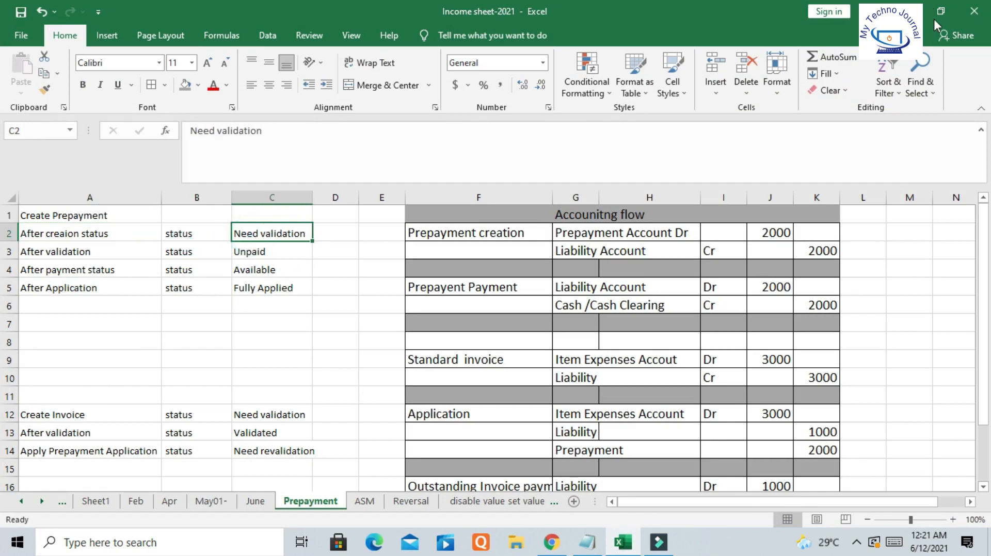
left_click(908, 11)
Validate the prepayment invoice PP2.
left_click(565, 146)
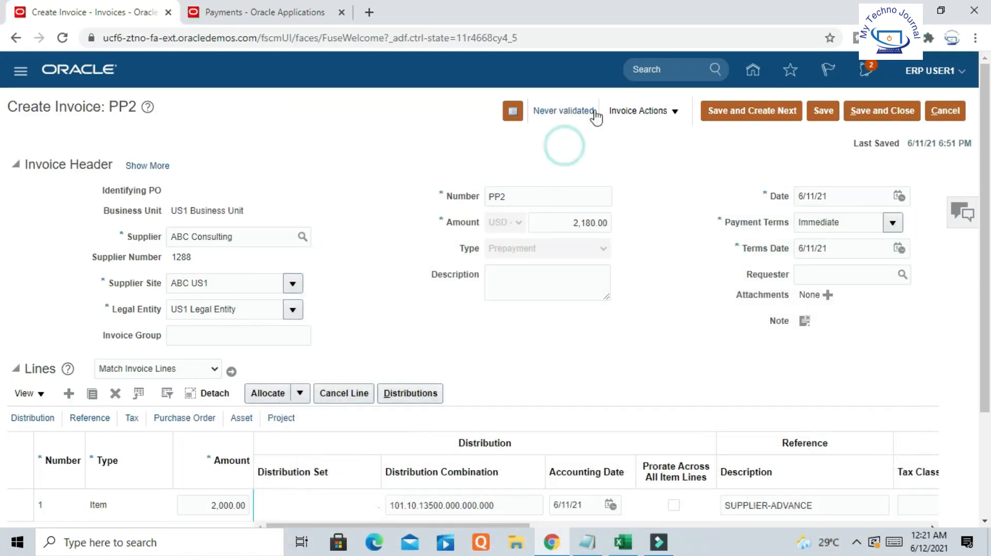
left_click(673, 113)
left_click(652, 181)
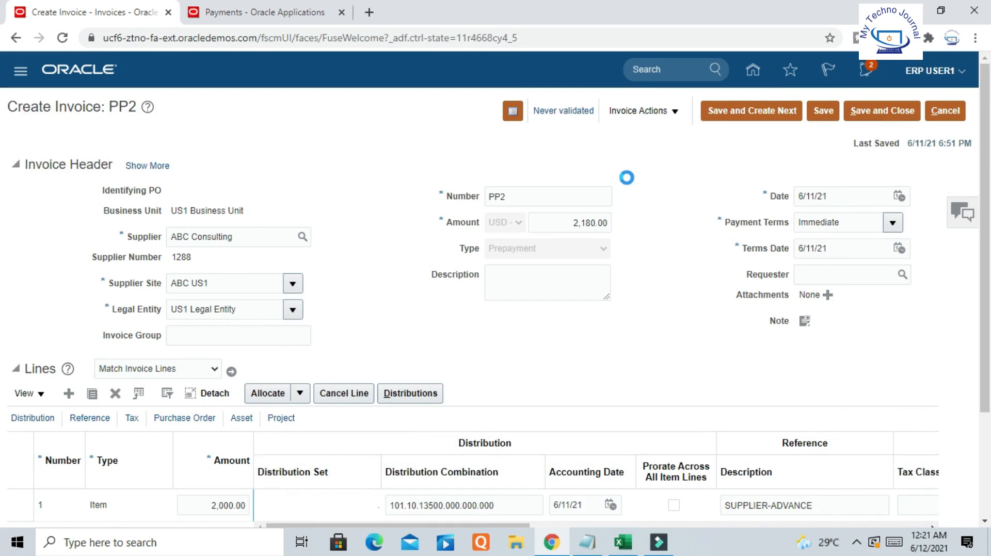
Look up the after-validation prepayment status in Excel's Prepayment sheet and compare it with the invoice's status in the browser.
left_click(623, 542)
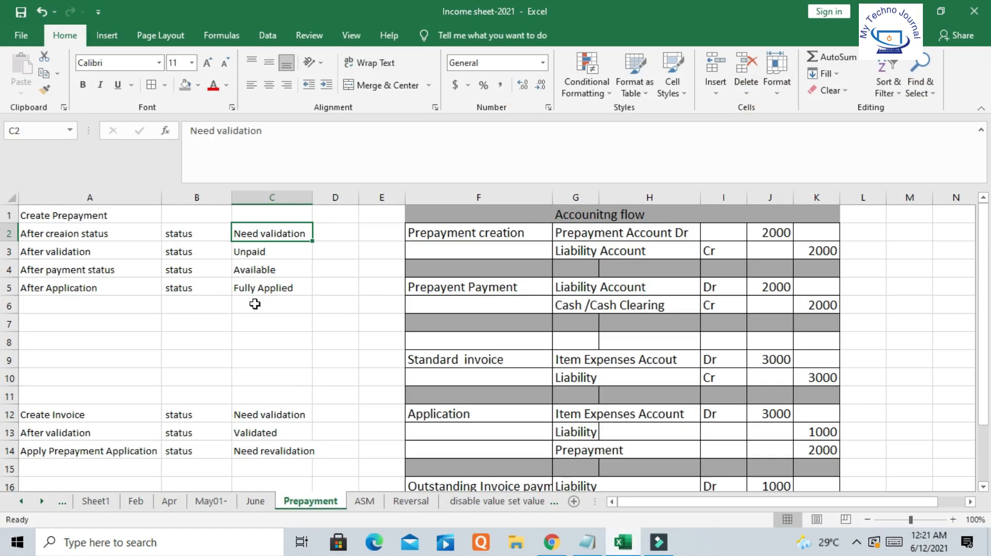
left_click(259, 256)
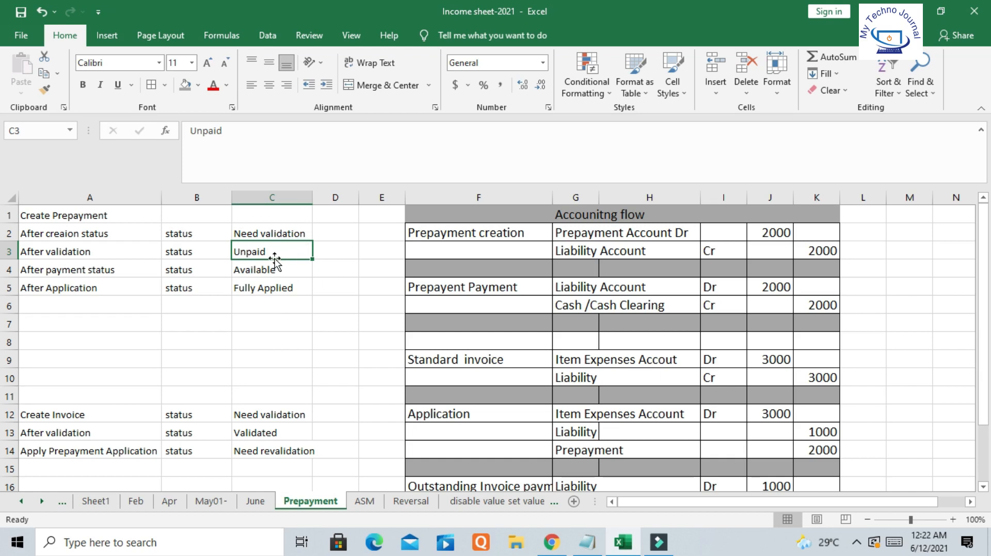
left_click(91, 253)
left_click_drag(90, 253, 281, 258)
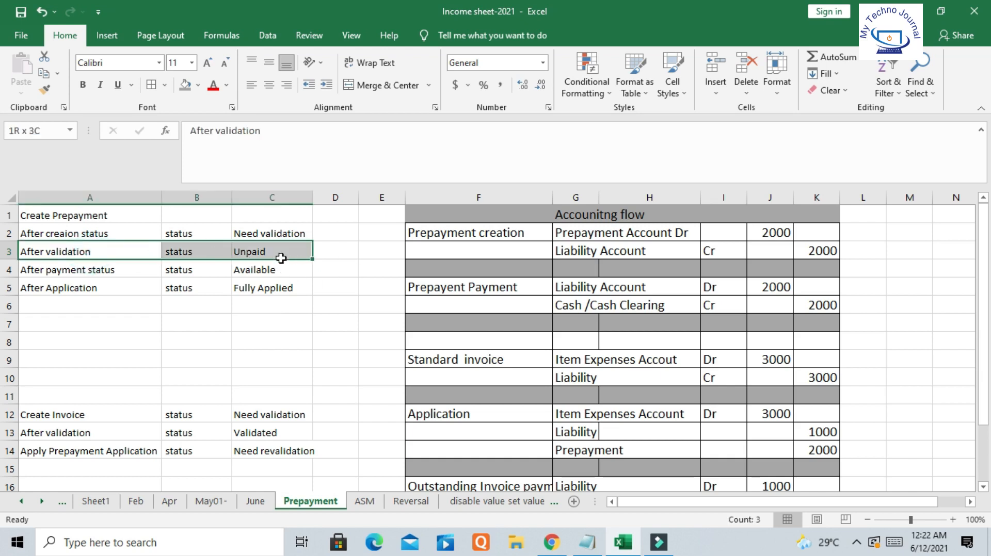
left_click(323, 290)
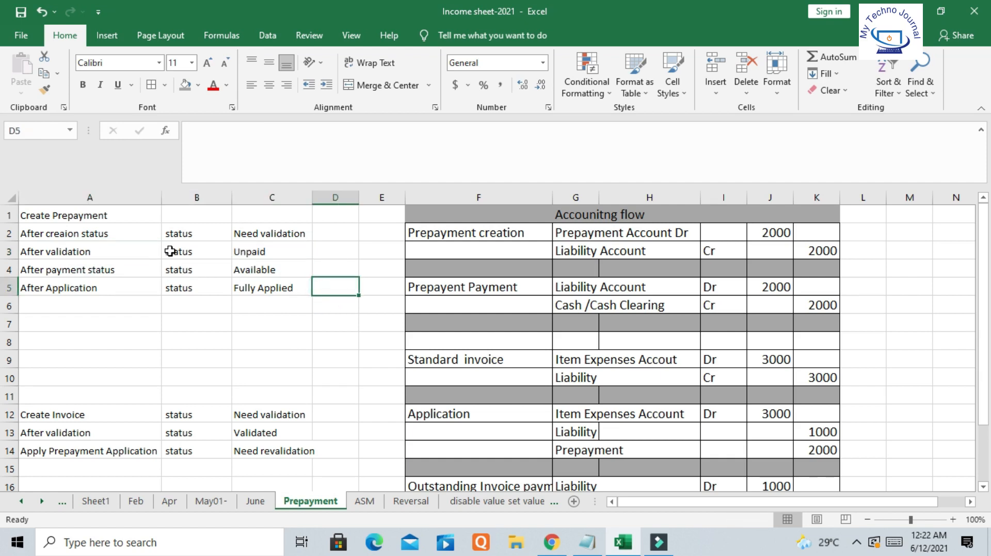
left_click(907, 12)
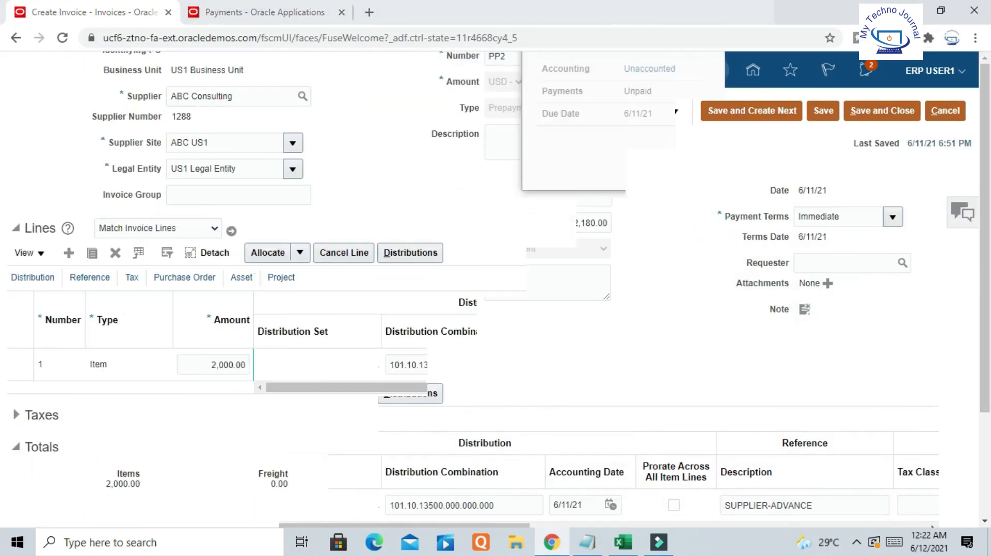
left_click(723, 385)
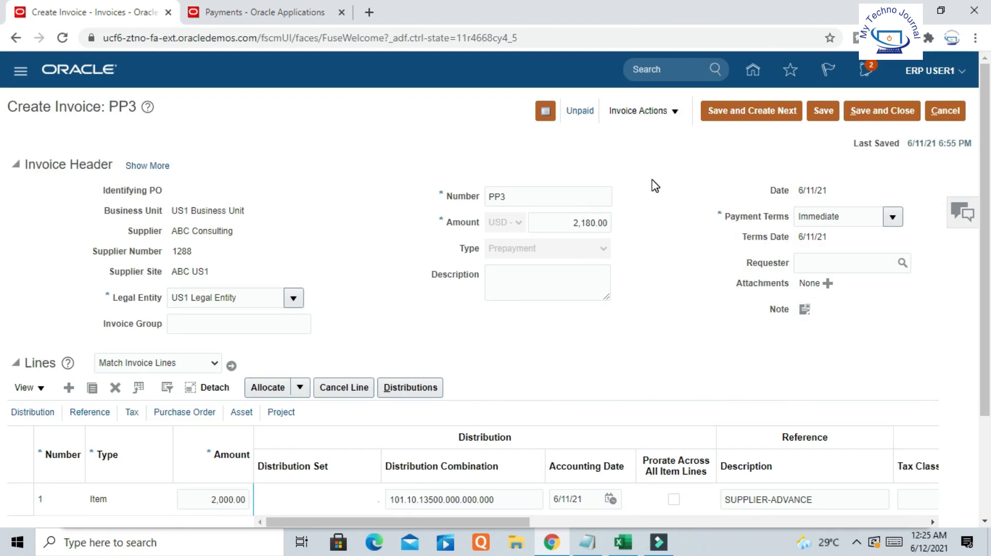
Look up the after-payment prepayment status in Excel's Prepayment sheet and return to invoice PP3 in the browser.
left_click(623, 542)
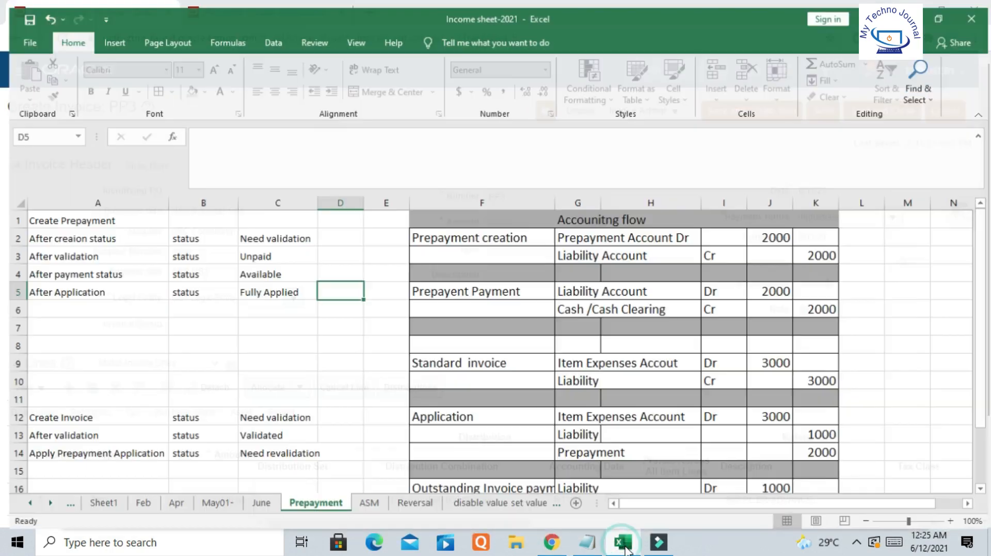
left_click_drag(37, 253, 104, 288)
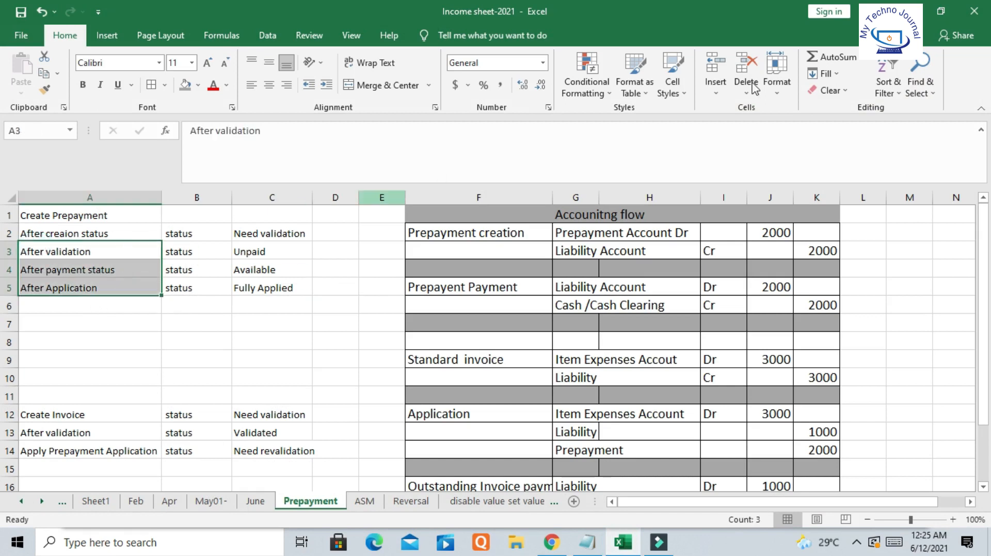
left_click(46, 265)
left_click(247, 270)
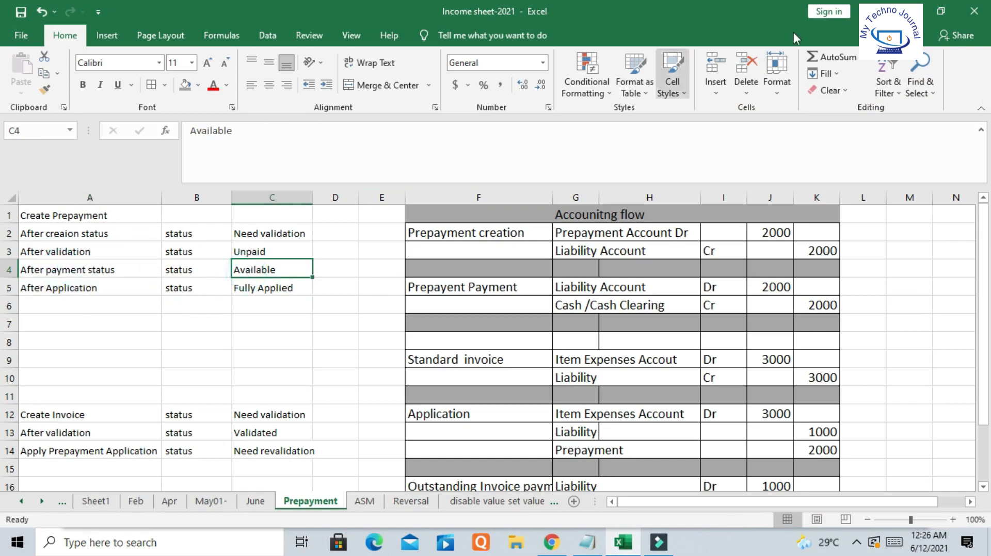
left_click(909, 10)
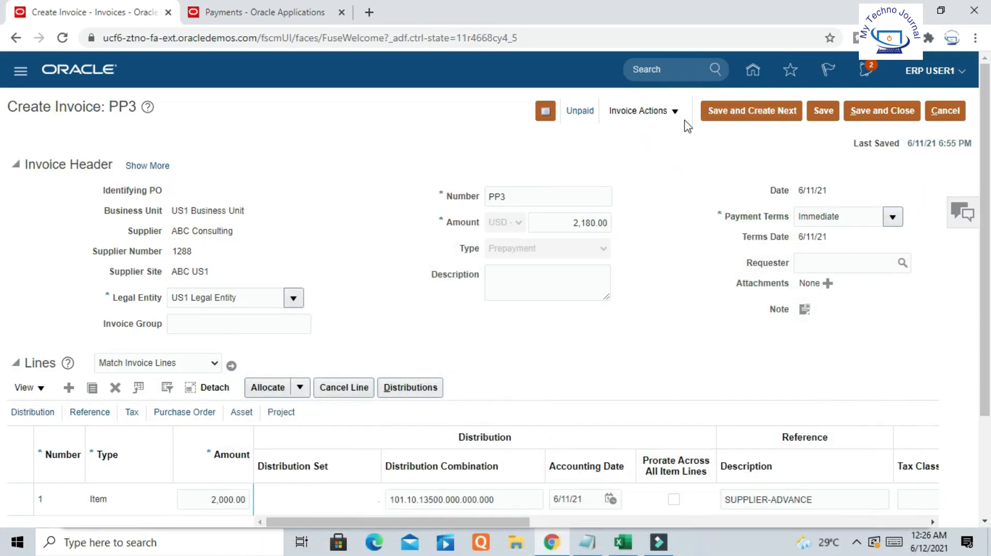
Start a full payment of prepayment invoice PP3 and select the BofA bank account.
left_click(676, 113)
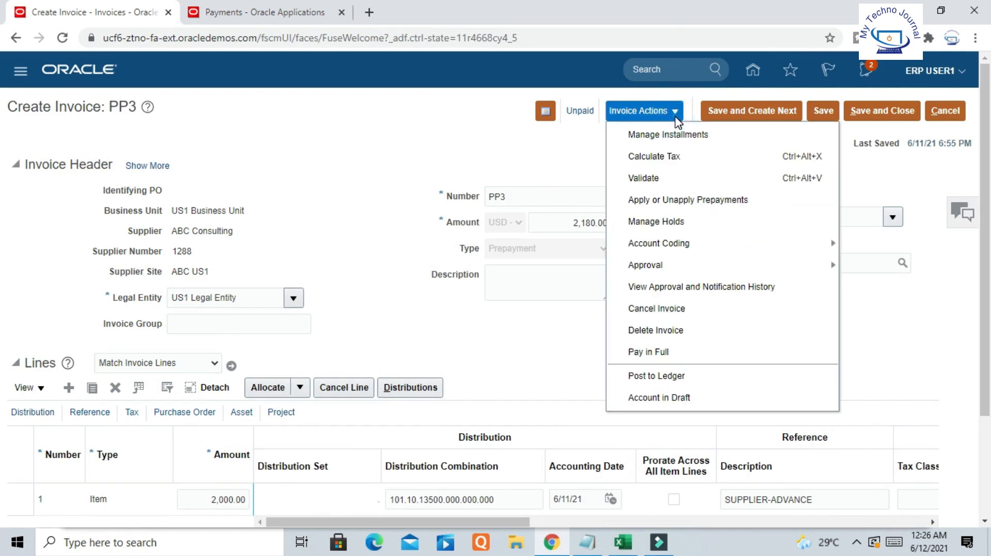
left_click(656, 354)
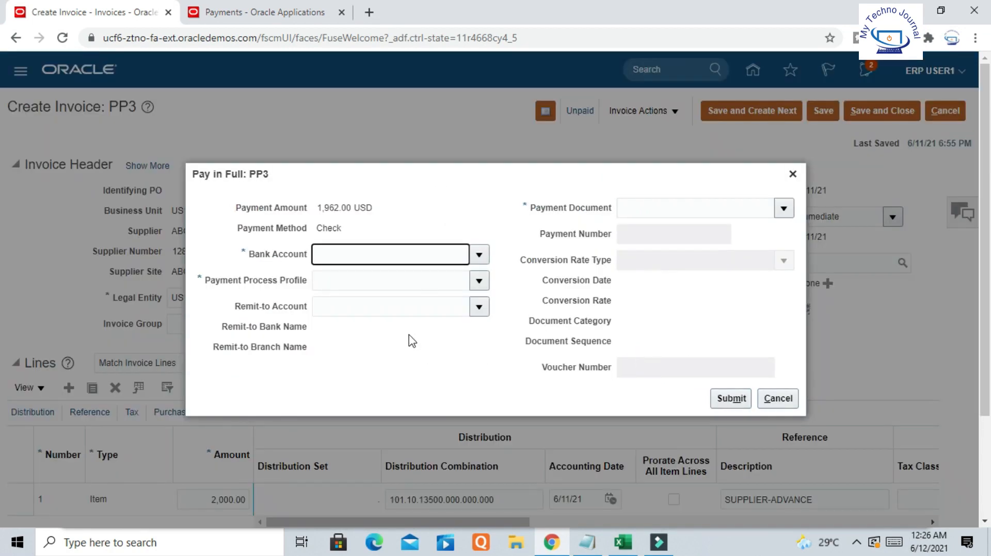
left_click(480, 256)
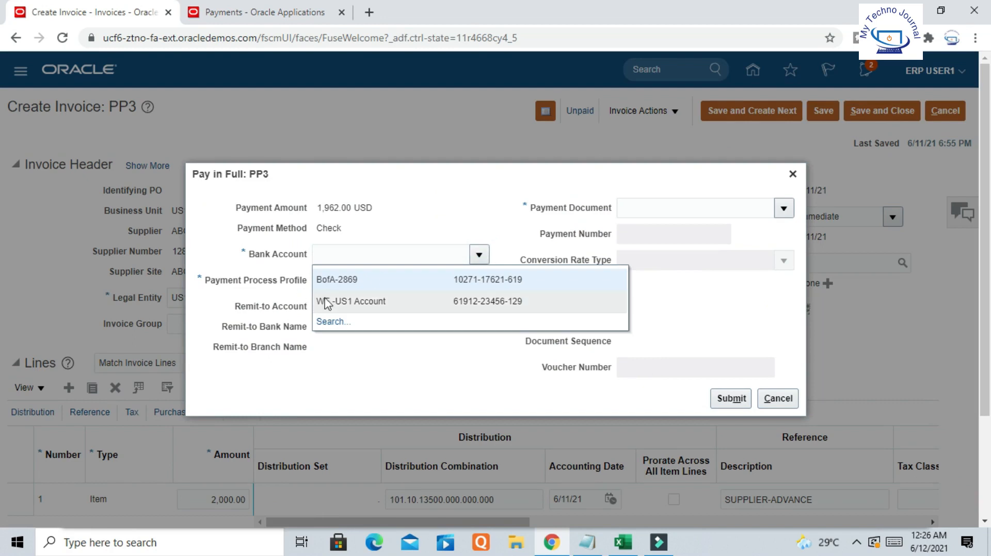
left_click(347, 280)
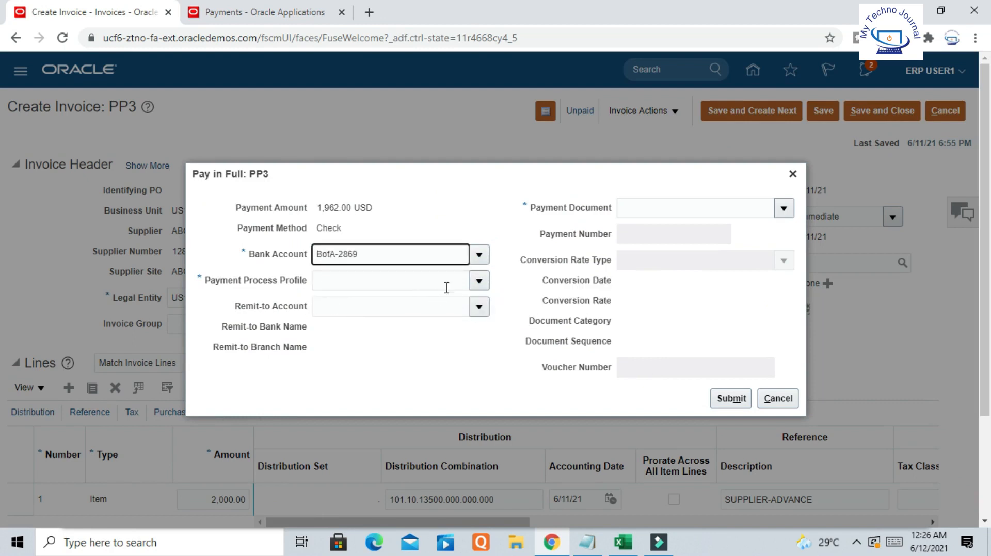
Submit the PP3 payment with the Standard Check payment process profile and Check Stock A as the payment document.
left_click(479, 280)
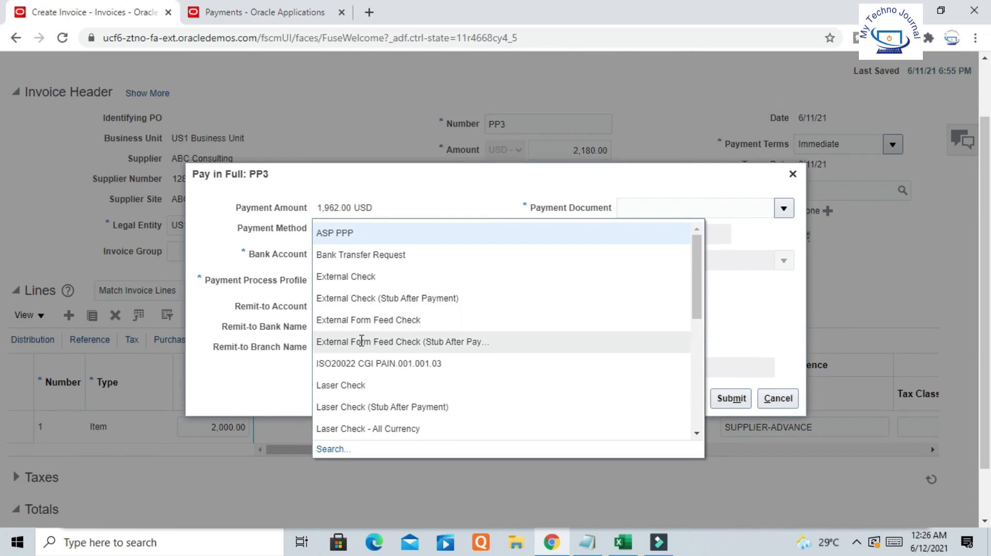
left_click_drag(697, 290, 691, 361)
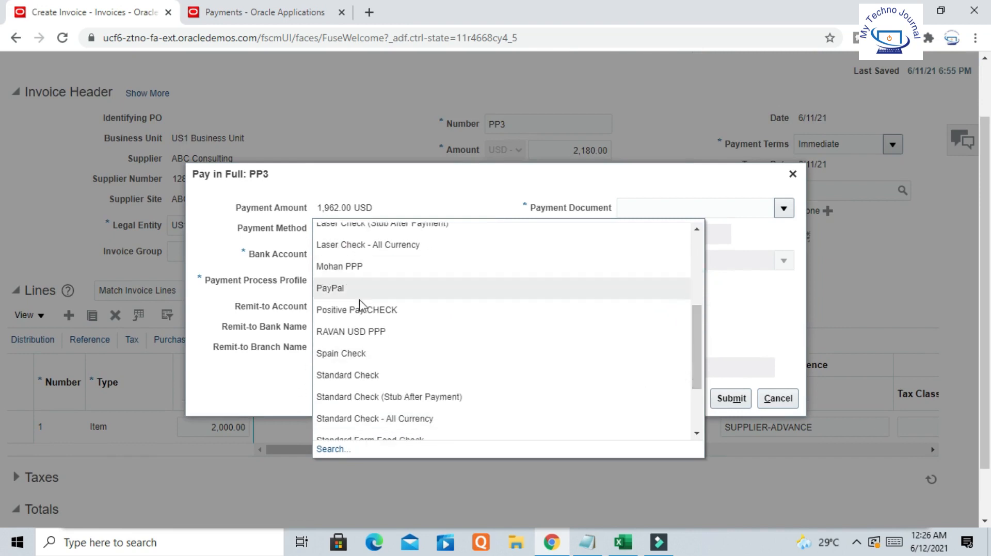
left_click(363, 375)
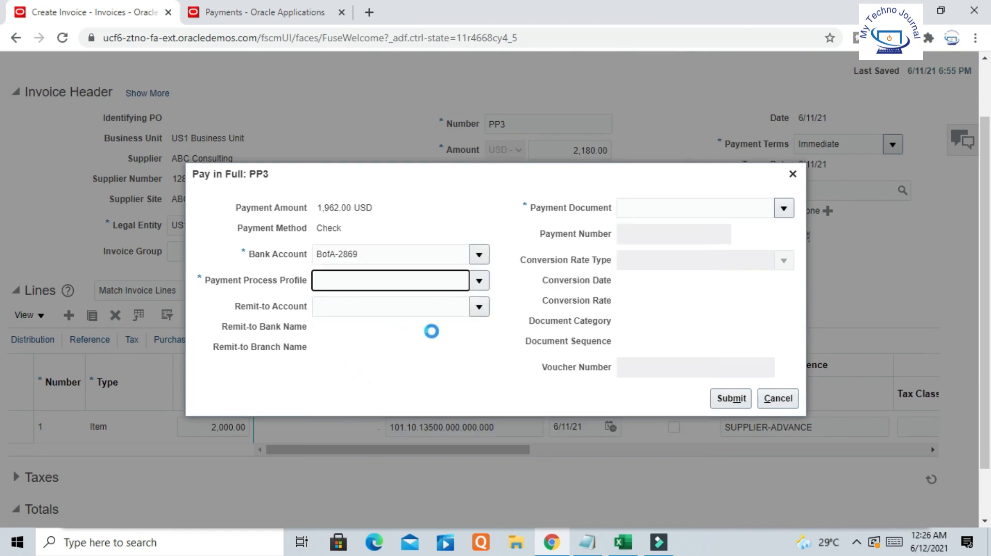
left_click(784, 211)
left_click(658, 280)
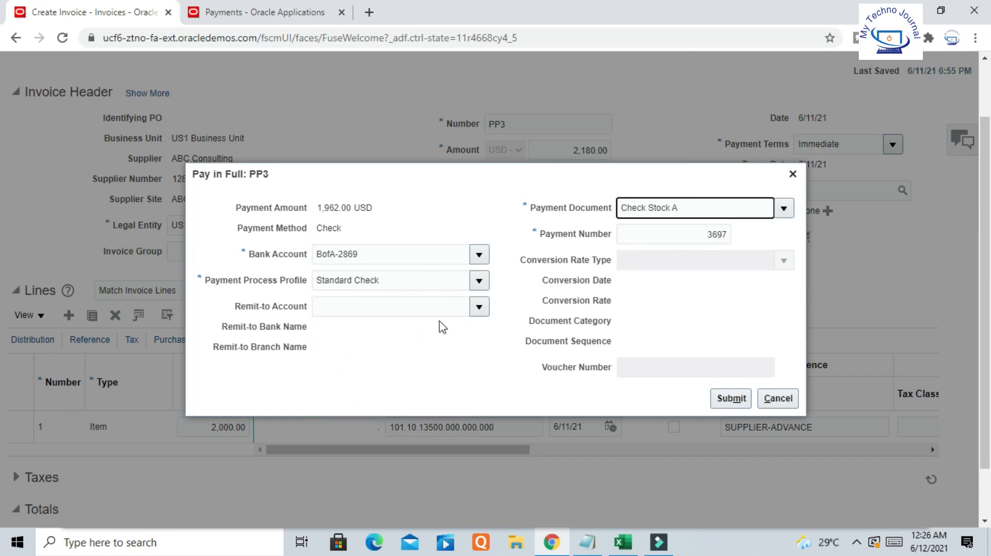
left_click(729, 398)
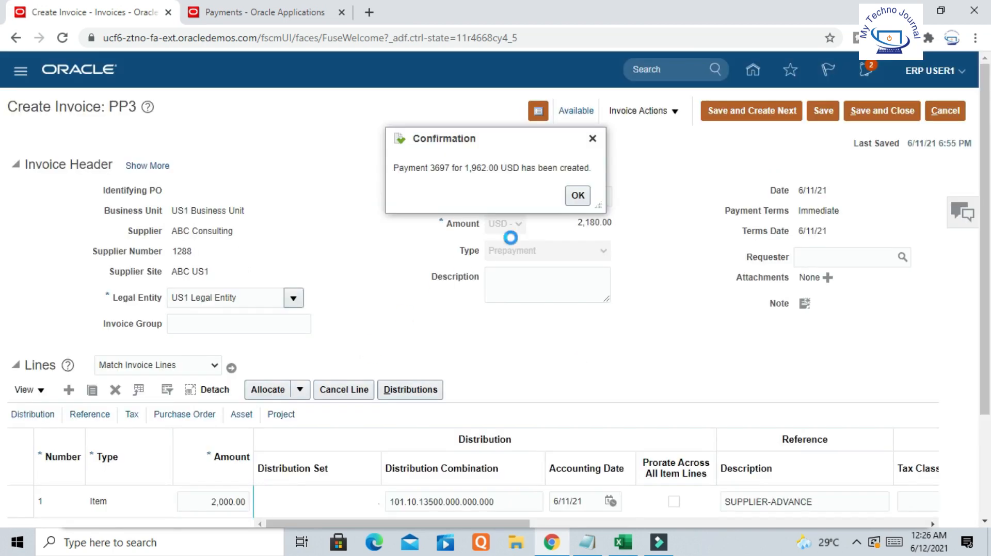
left_click(581, 202)
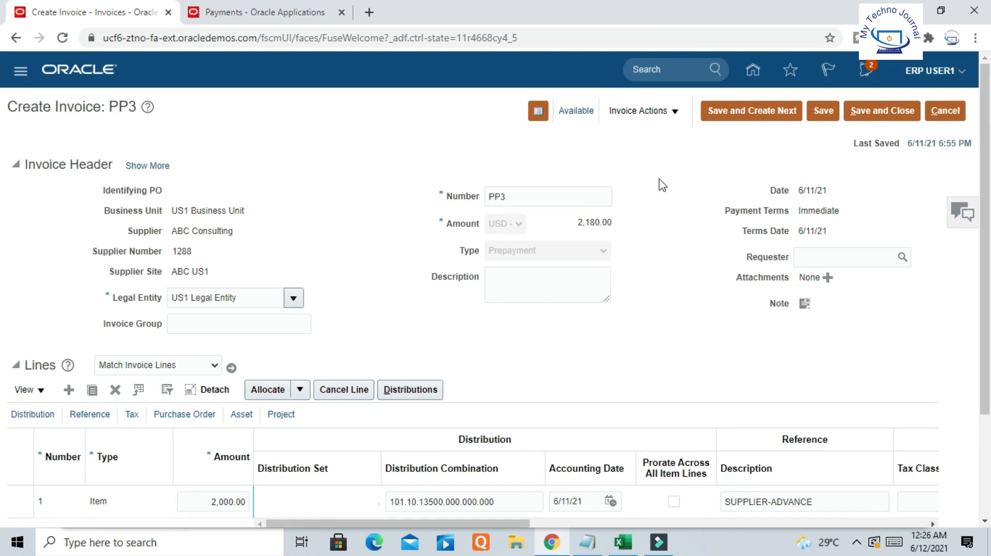
Look up the after-payment and after-application prepayment statuses in Excel's Prepayment sheet and return to invoice PP3 in the browser.
left_click_drag(606, 126, 557, 111)
left_click(623, 542)
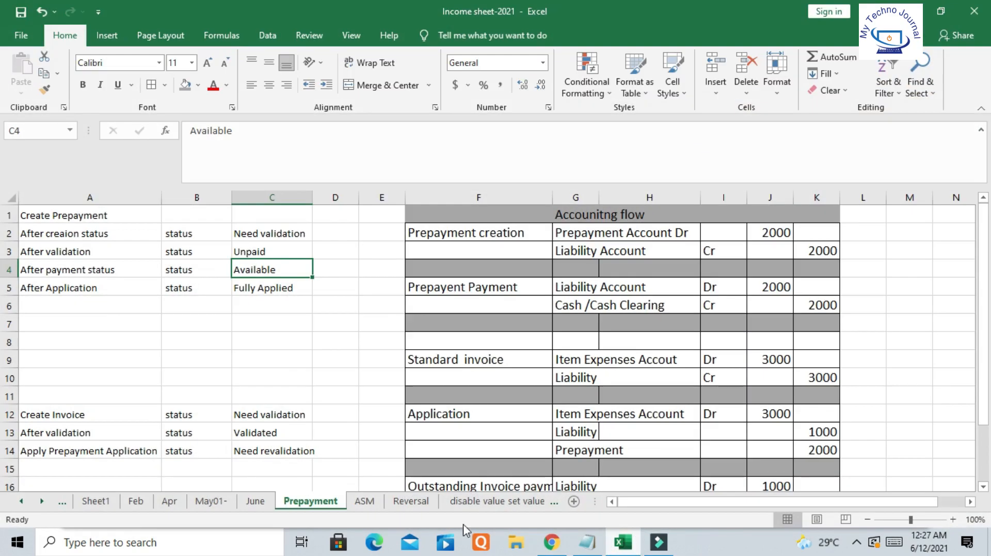
left_click(257, 284)
left_click(260, 269)
left_click(34, 284)
left_click_drag(97, 288, 131, 289)
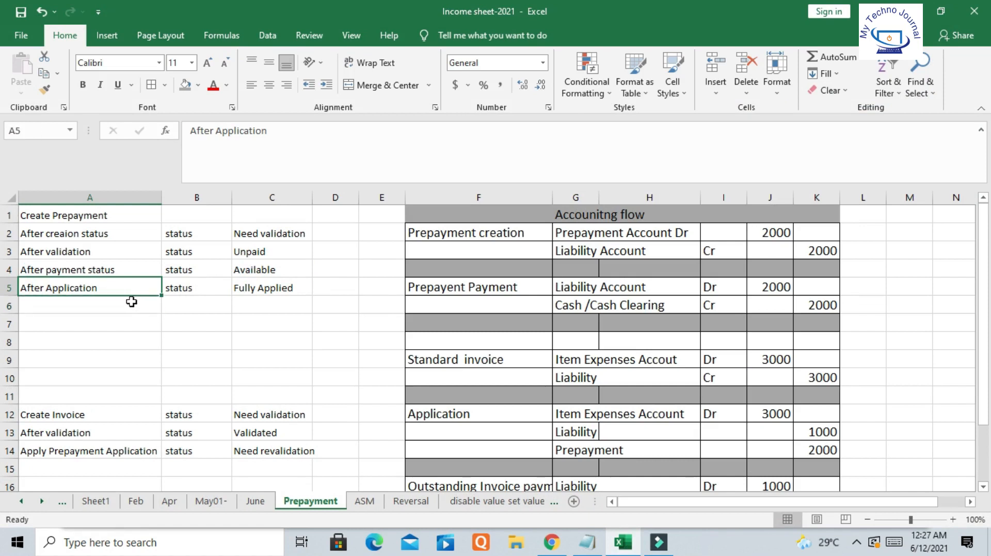
left_click_drag(213, 288, 306, 288)
left_click(274, 309)
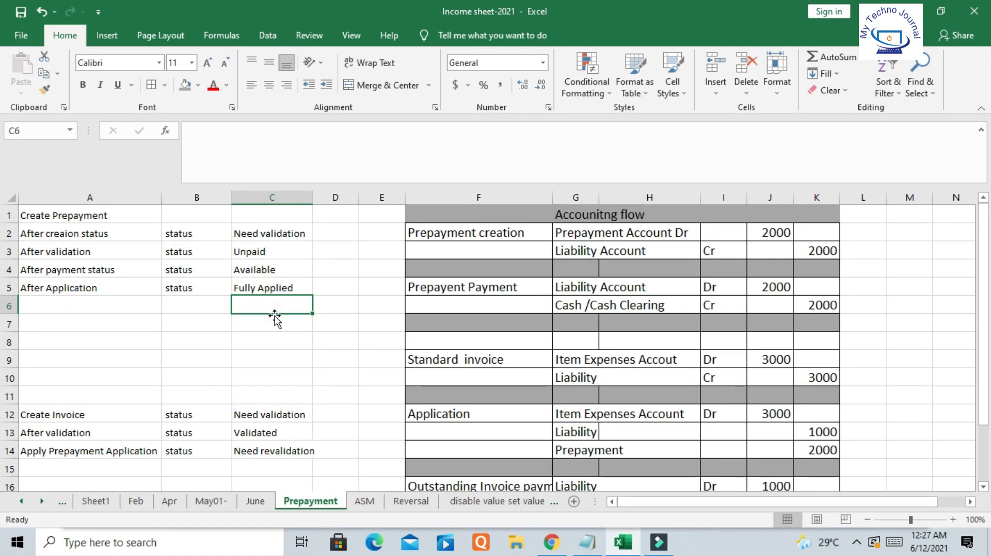
left_click(83, 288)
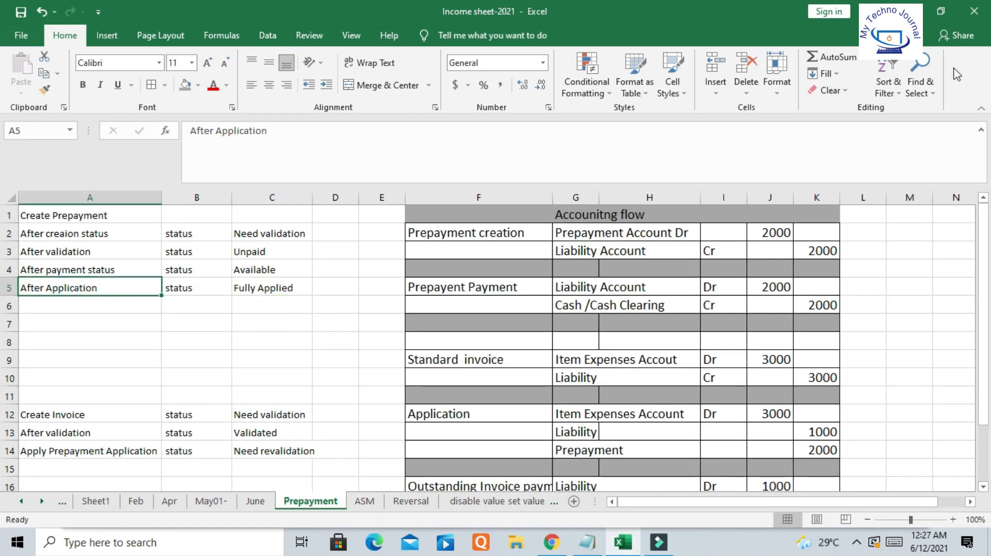
key("alt+Tab")
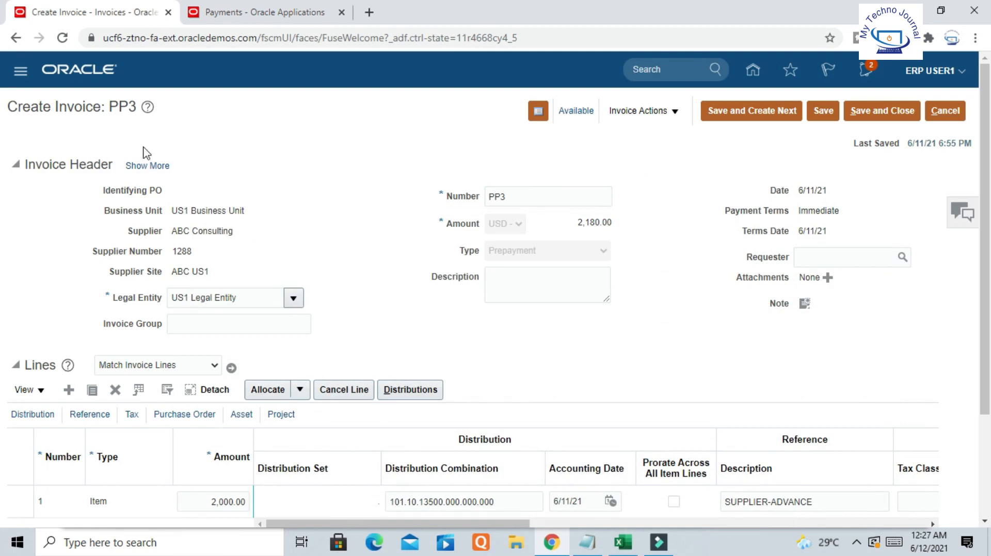
Switch to Excel and examine the debit and credit entries for prepayment creation in the accounting flow table.
left_click(625, 543)
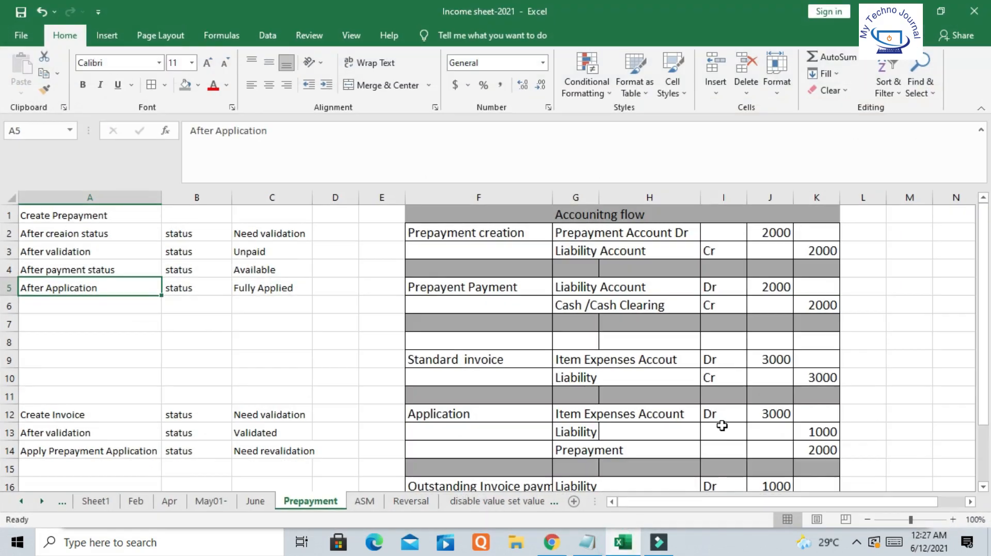
left_click_drag(444, 234, 826, 253)
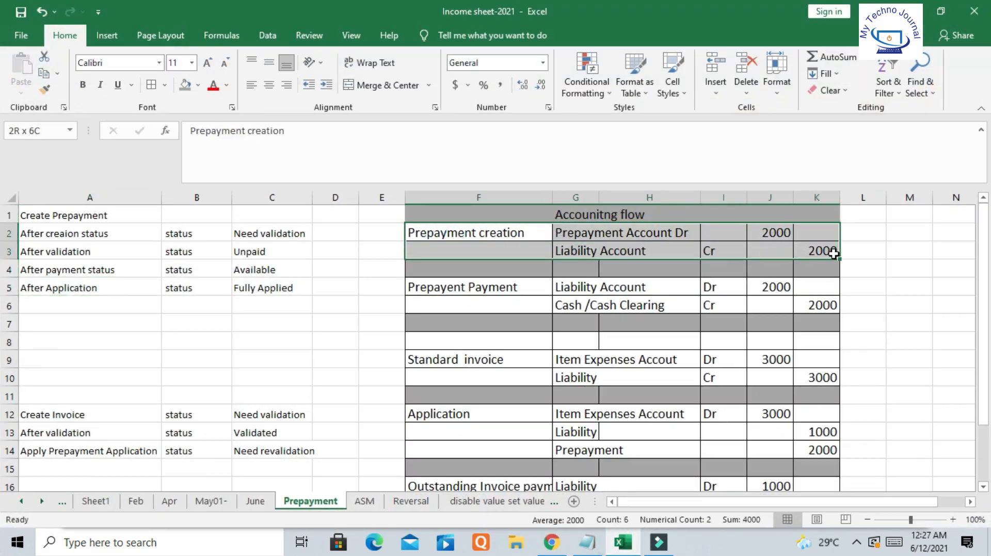
left_click(676, 234)
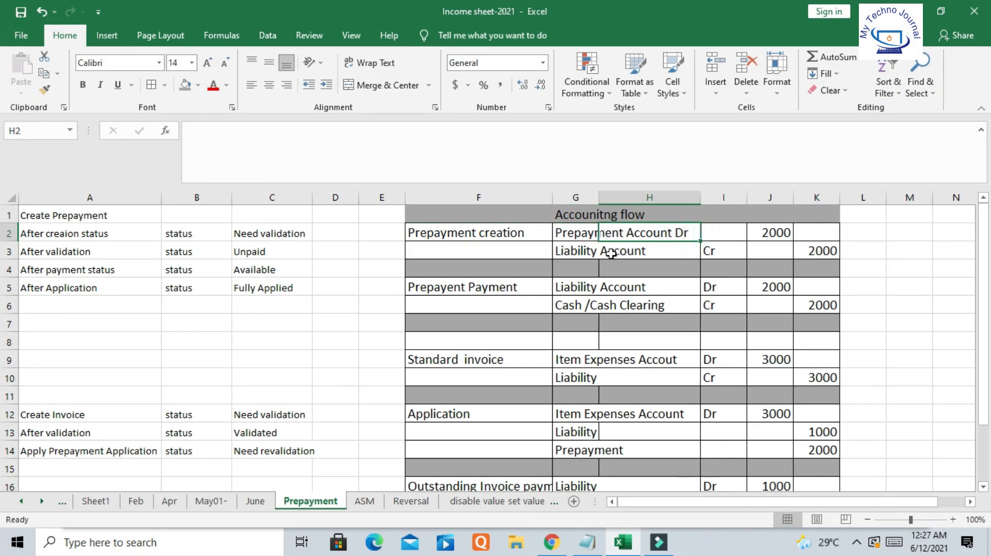
left_click_drag(569, 254, 820, 251)
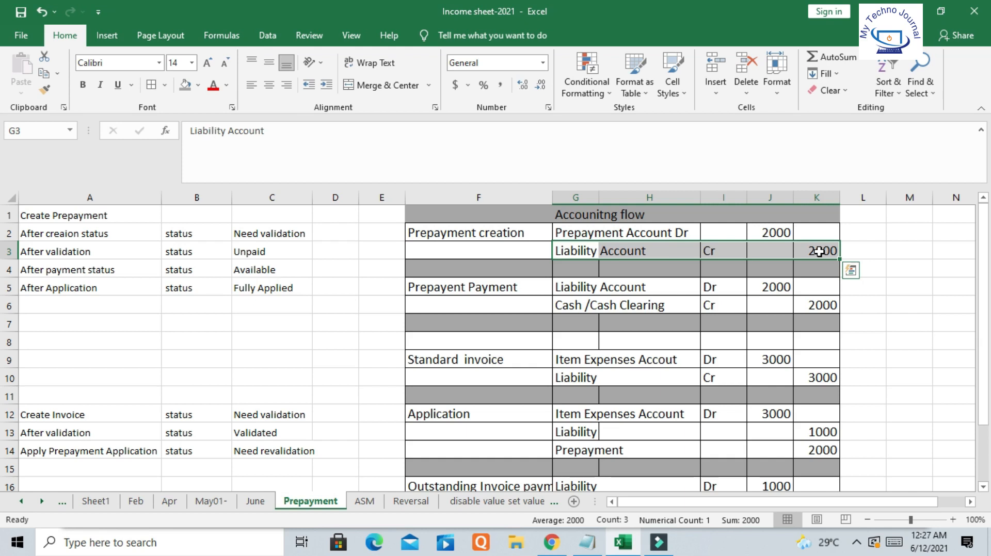
left_click_drag(578, 234, 661, 237)
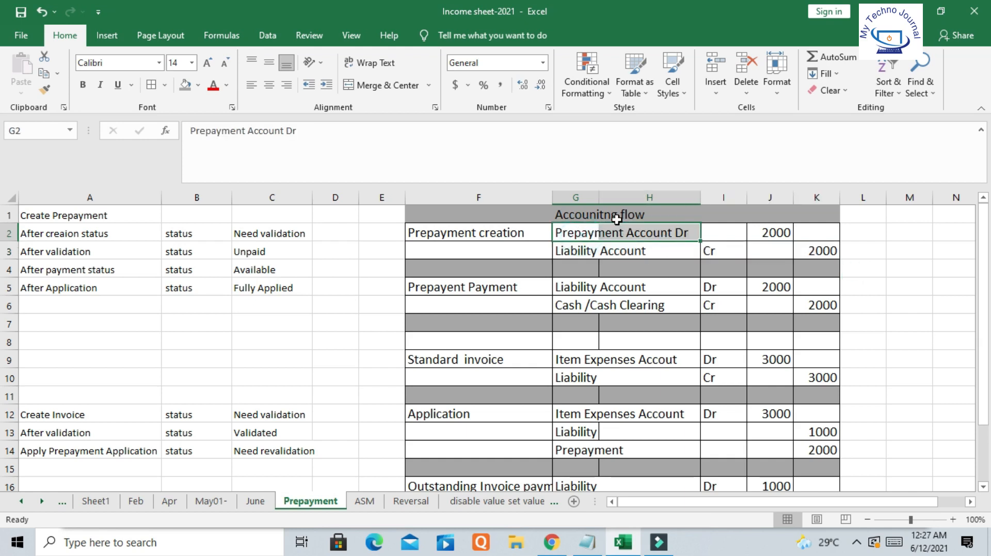
Widen column G slightly, recheck the prepayment creation debit and credit rows, and return to invoice PP3 in the browser.
left_click_drag(598, 198, 626, 198)
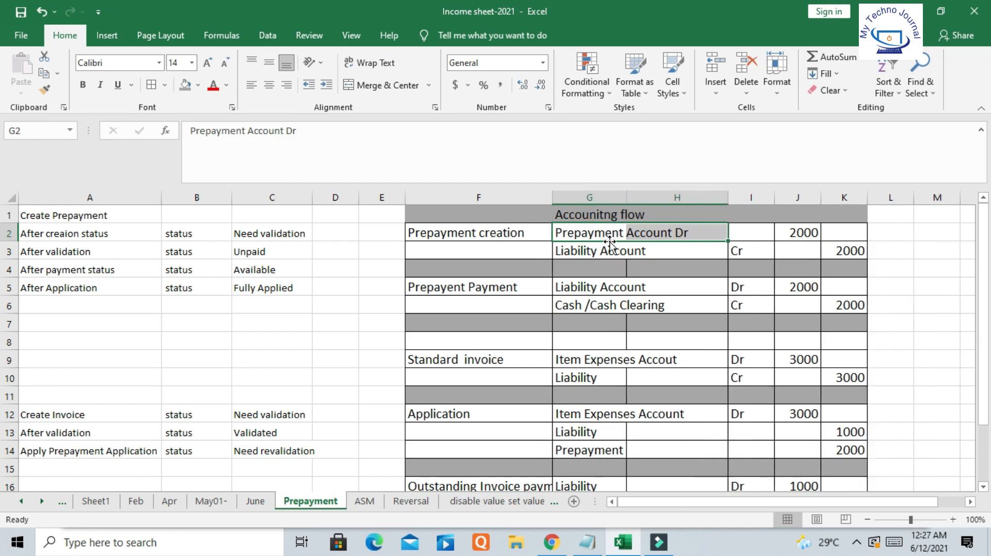
left_click(607, 235)
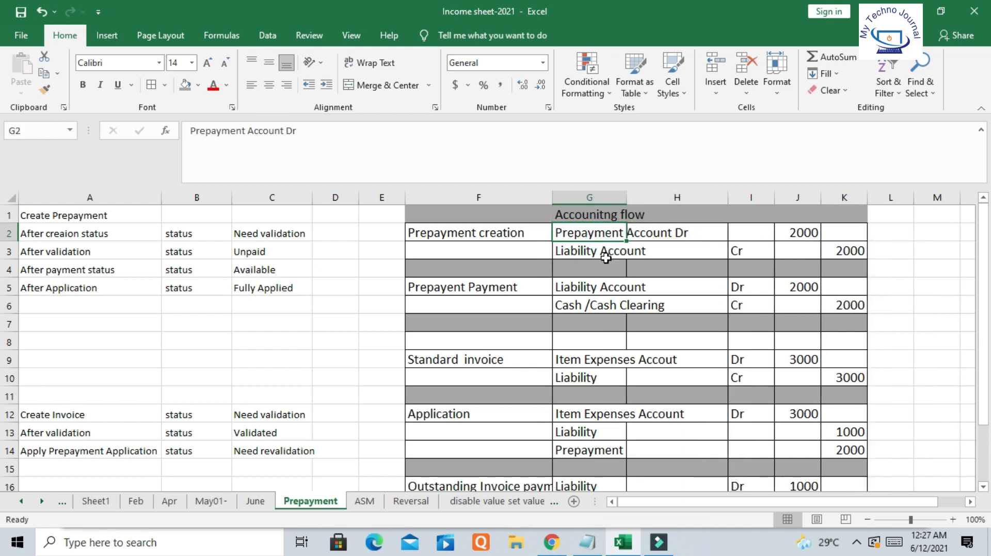
left_click_drag(586, 232, 795, 234)
left_click_drag(567, 251, 850, 250)
key("alt+Tab")
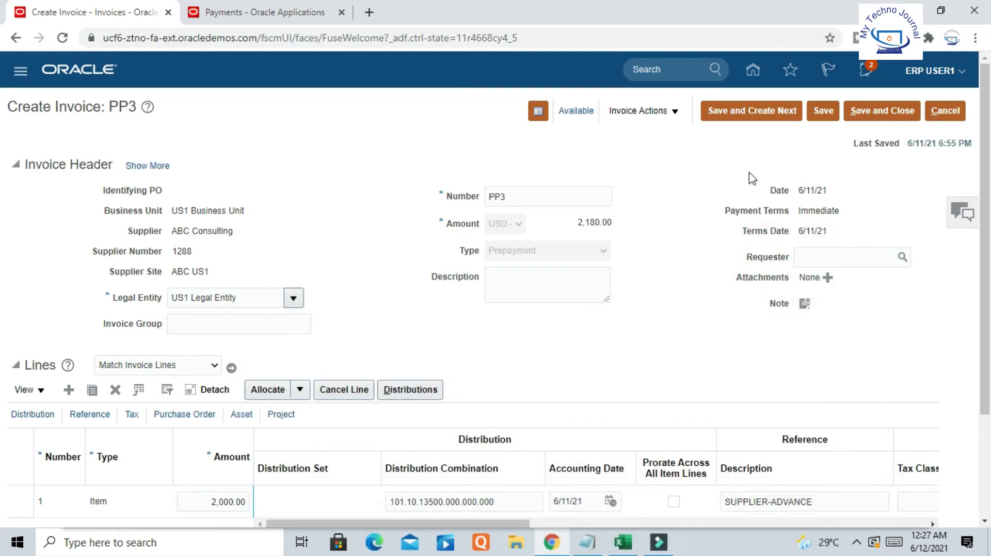
Post prepayment invoice PP3 to the ledger and review its accounting lines, including the liability credit line.
left_click(676, 114)
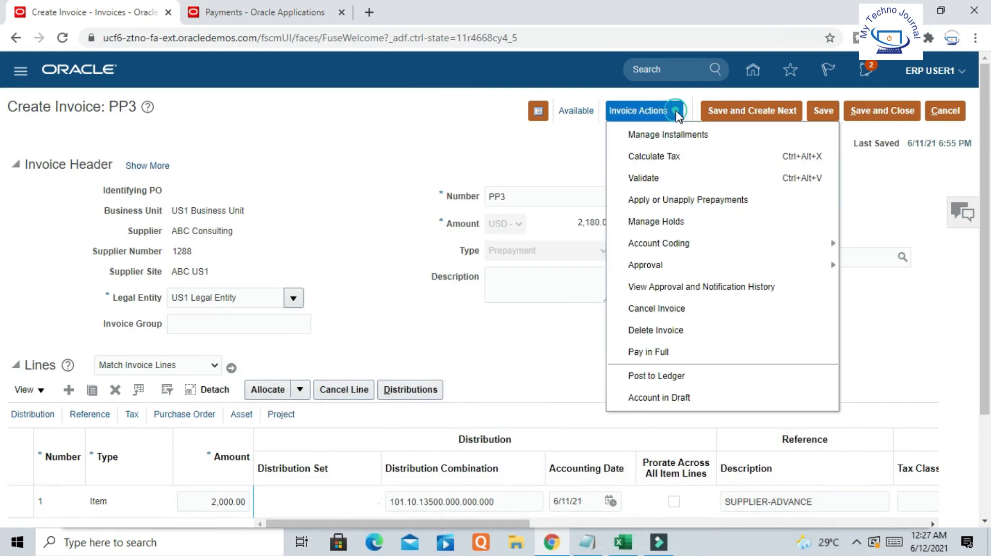
left_click(672, 380)
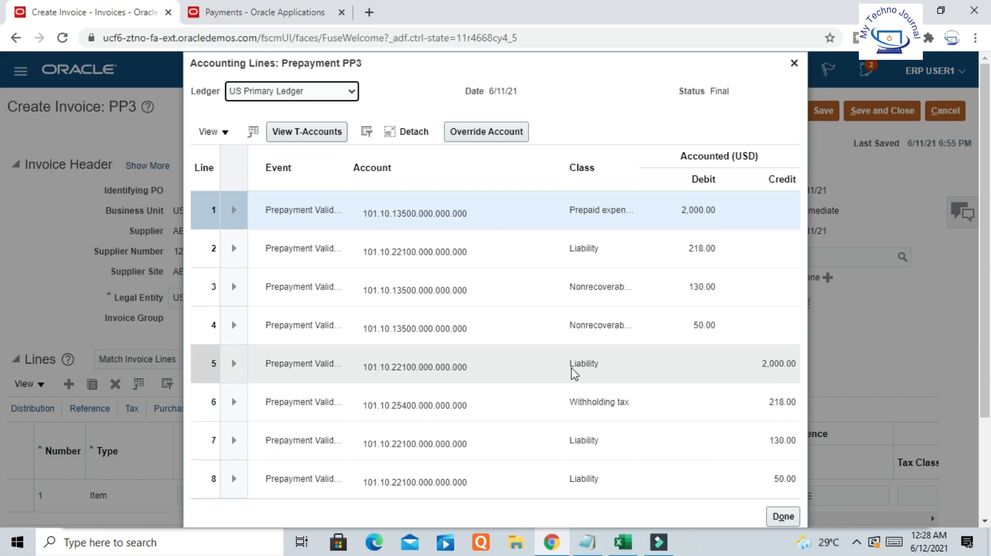
left_click_drag(568, 369, 798, 377)
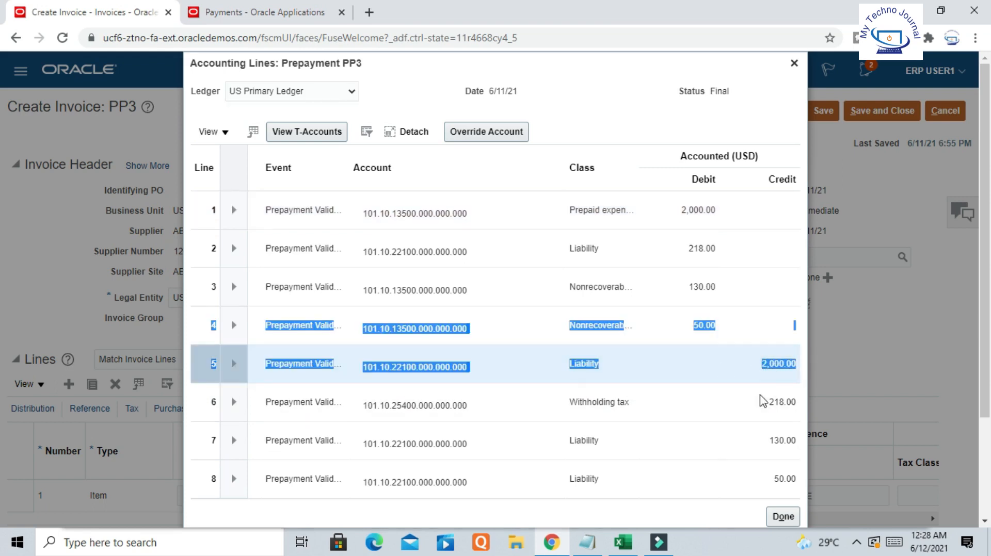
left_click(783, 516)
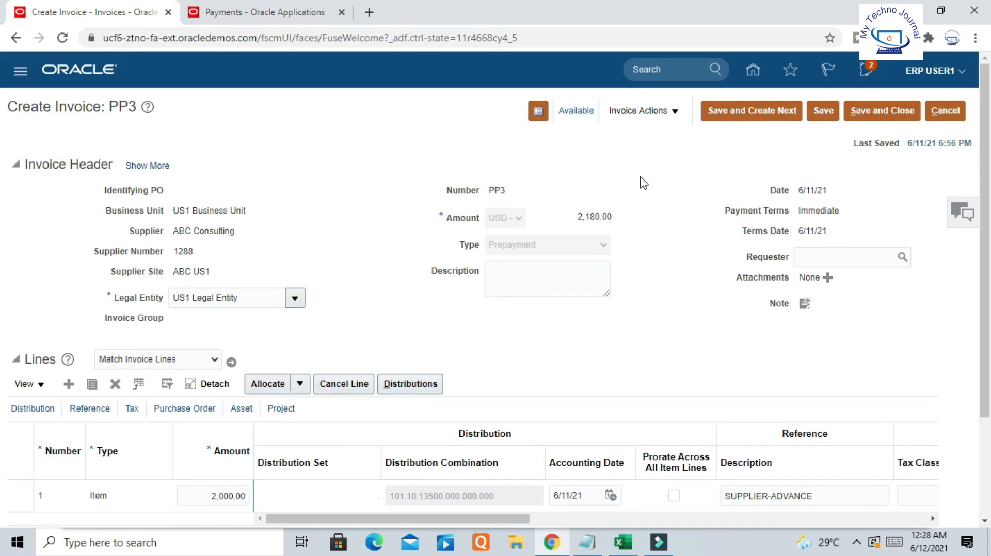
Examine the prepayment payment entries in Excel's accounting flow table, compare them with the creation liability entry, and return to the browser.
left_click(624, 539)
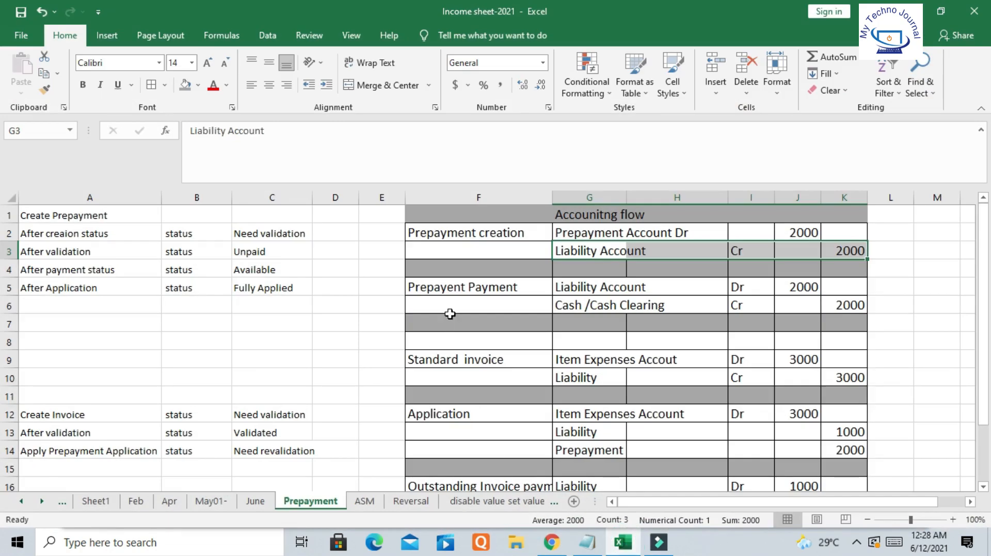
left_click_drag(456, 292, 571, 287)
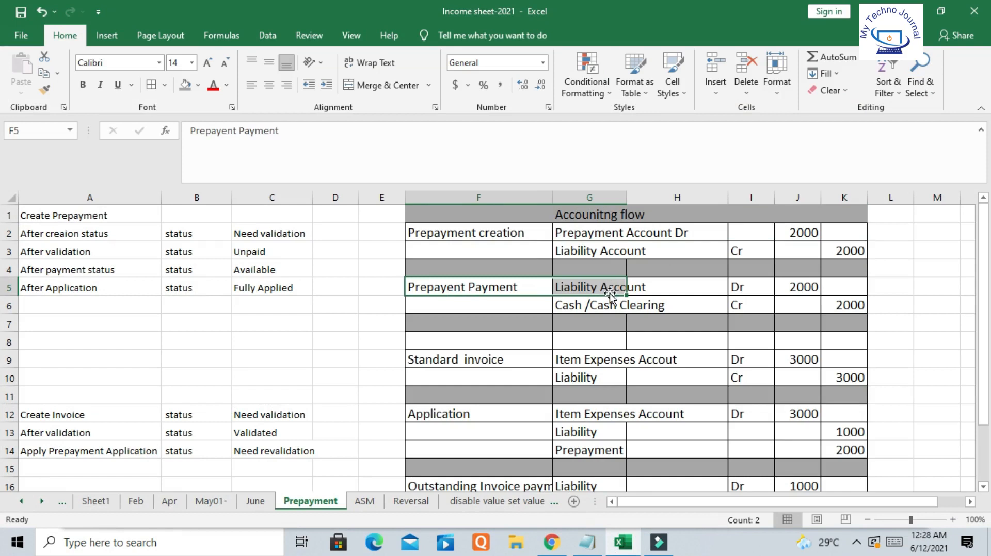
left_click_drag(489, 290, 680, 312)
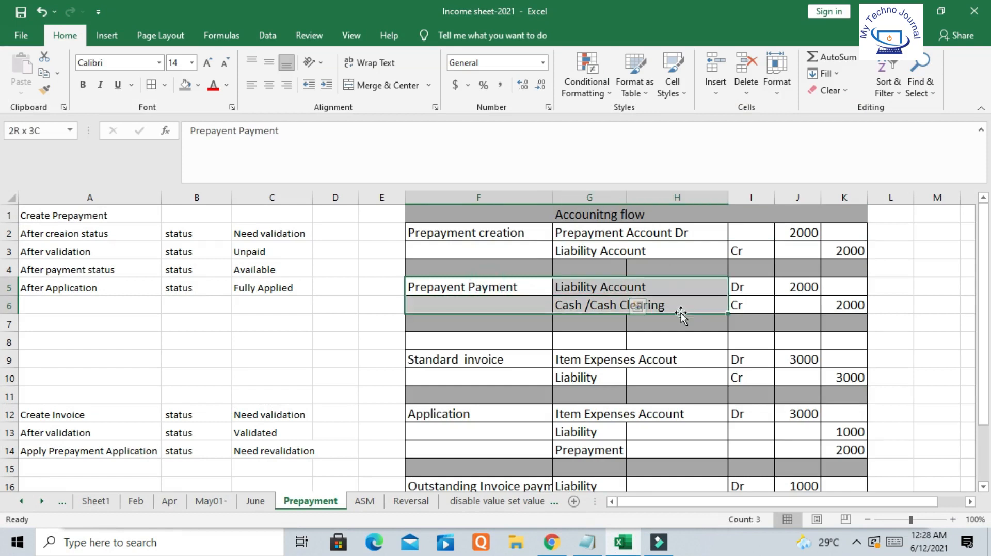
left_click(851, 306)
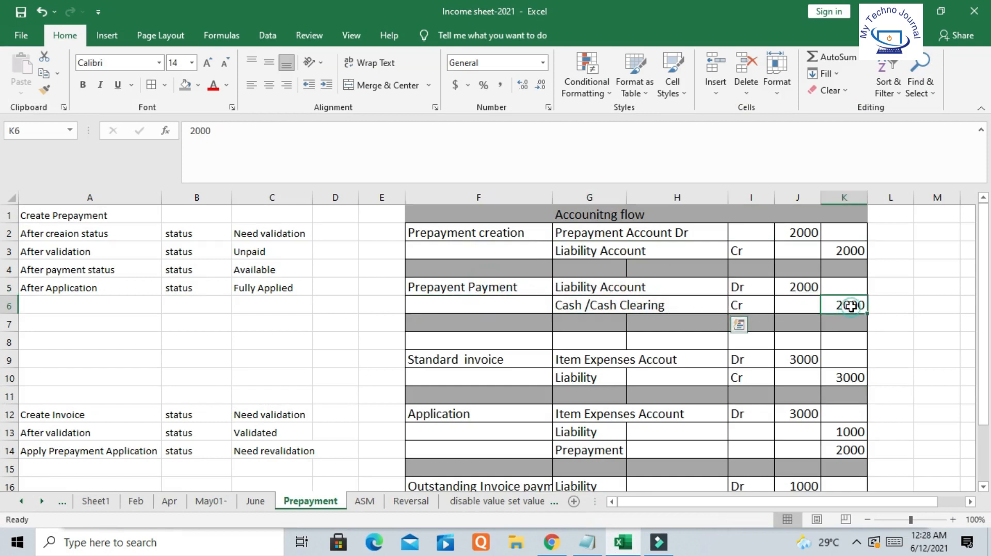
left_click(611, 249)
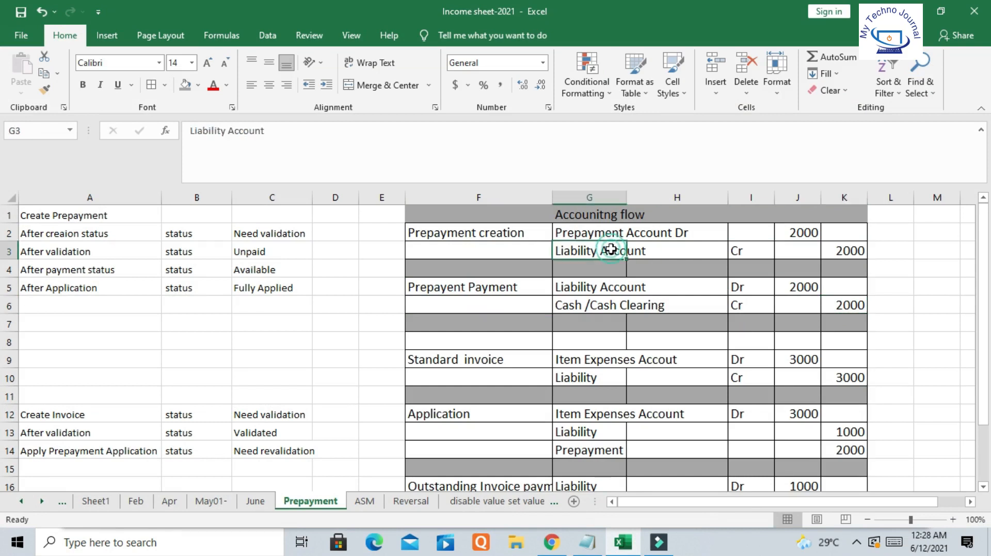
left_click(846, 259)
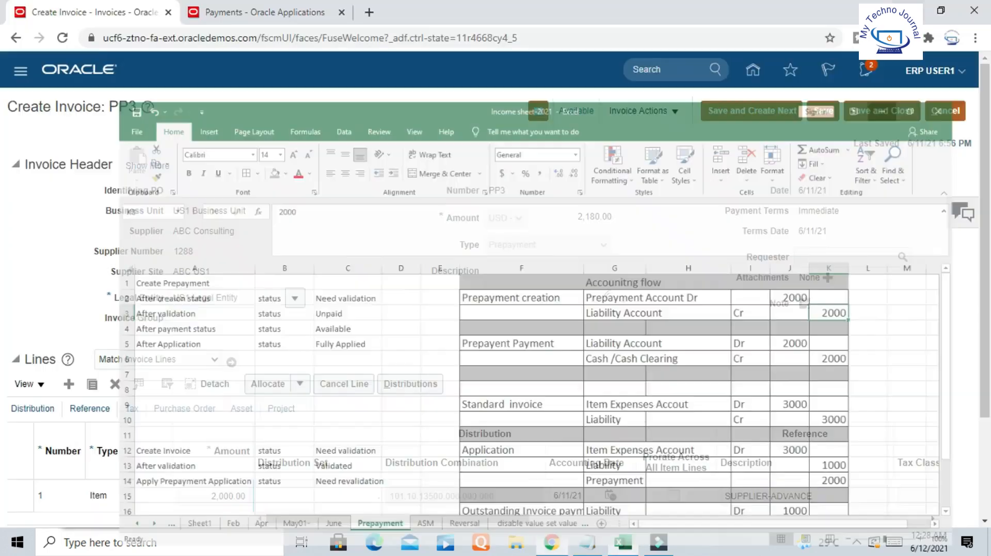
Review the payment recorded for invoice PP3, save and close the invoice, and finish managing invoices.
scroll(362, 258, "down", 1)
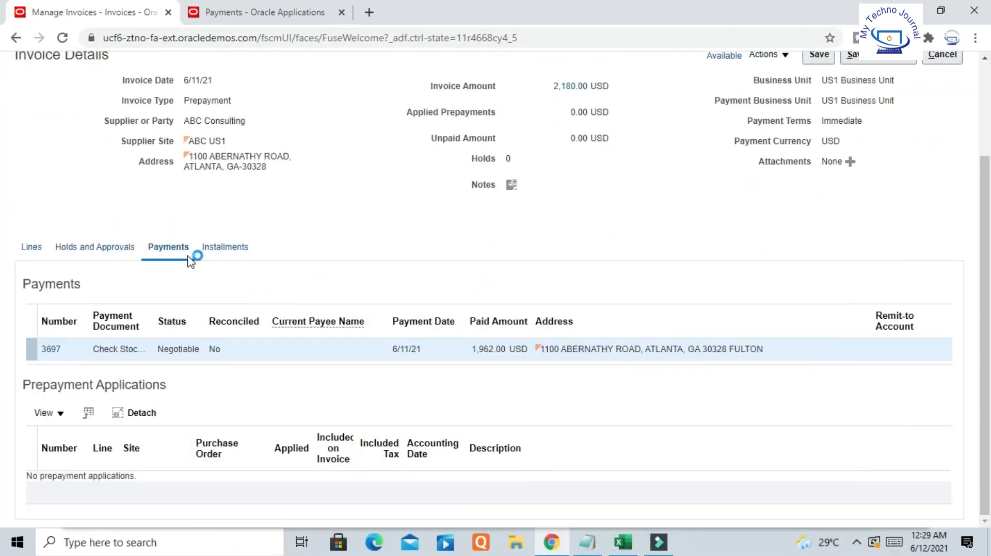
scroll(245, 206, "up", 3)
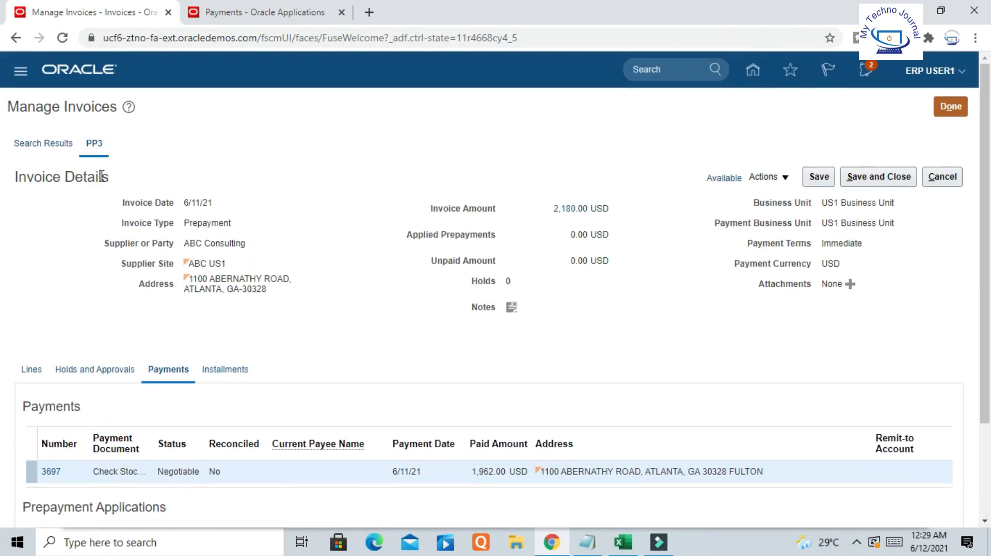
scroll(102, 176, "down", 2)
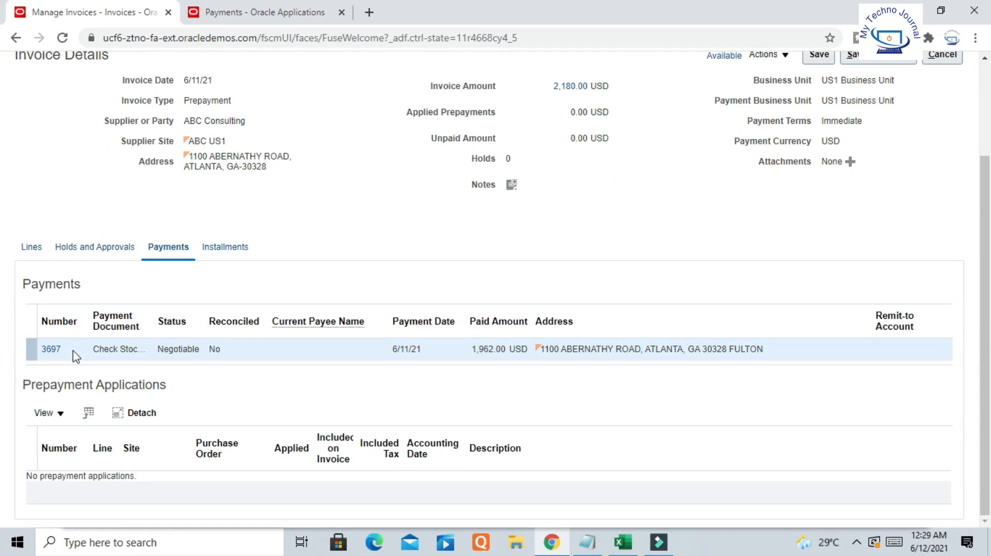
scroll(490, 243, "up", 2)
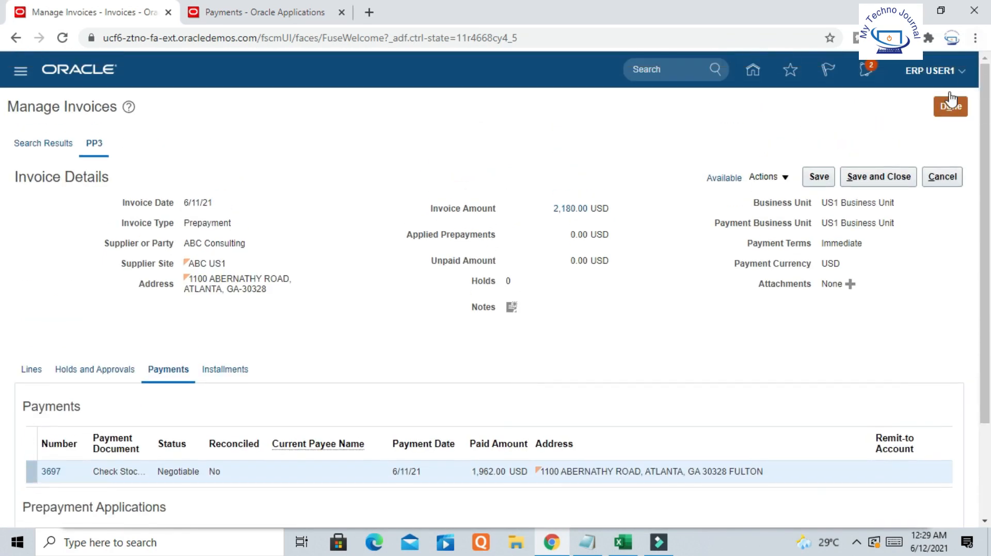
left_click(887, 180)
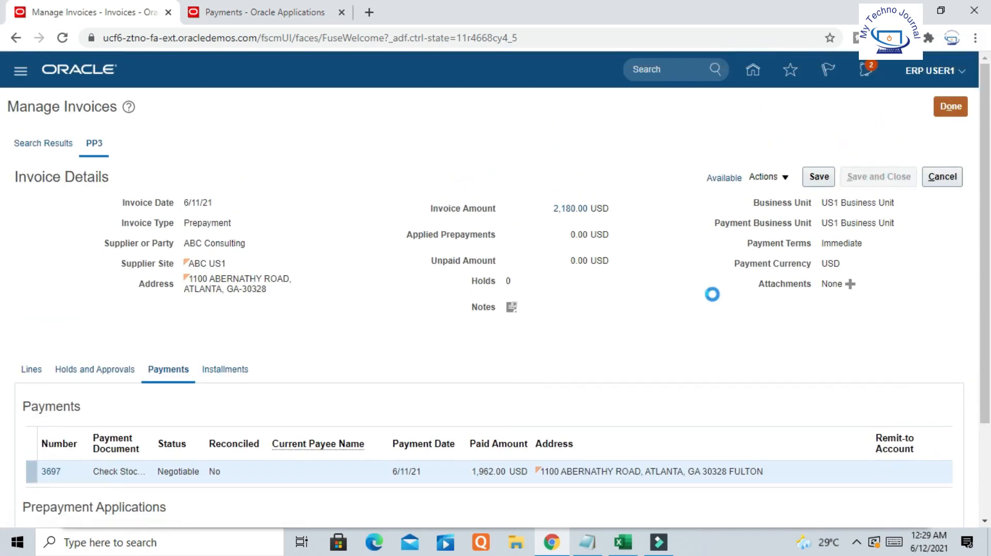
left_click(951, 107)
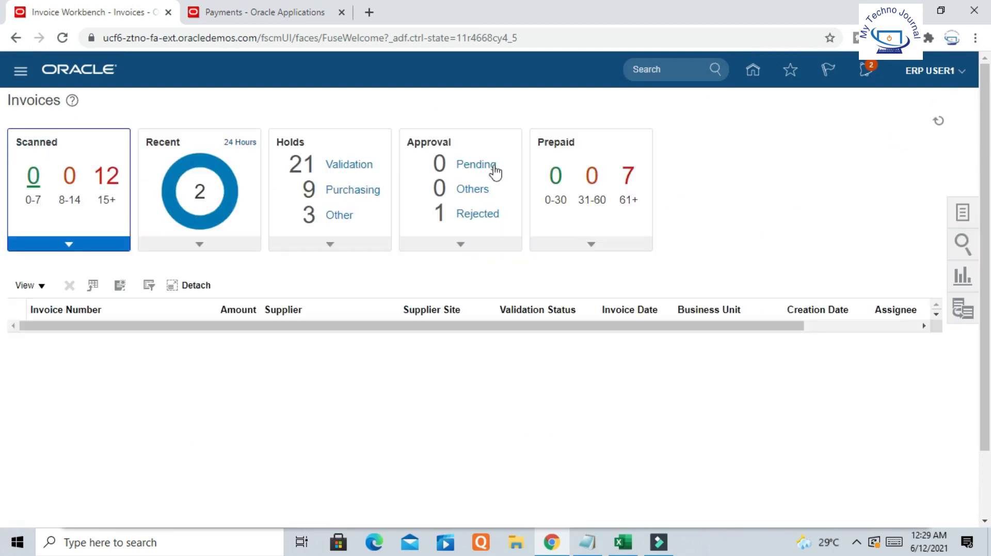
Switch to the Payments work area and open Manage Payments.
left_click(259, 10)
left_click(138, 4)
left_click(255, 20)
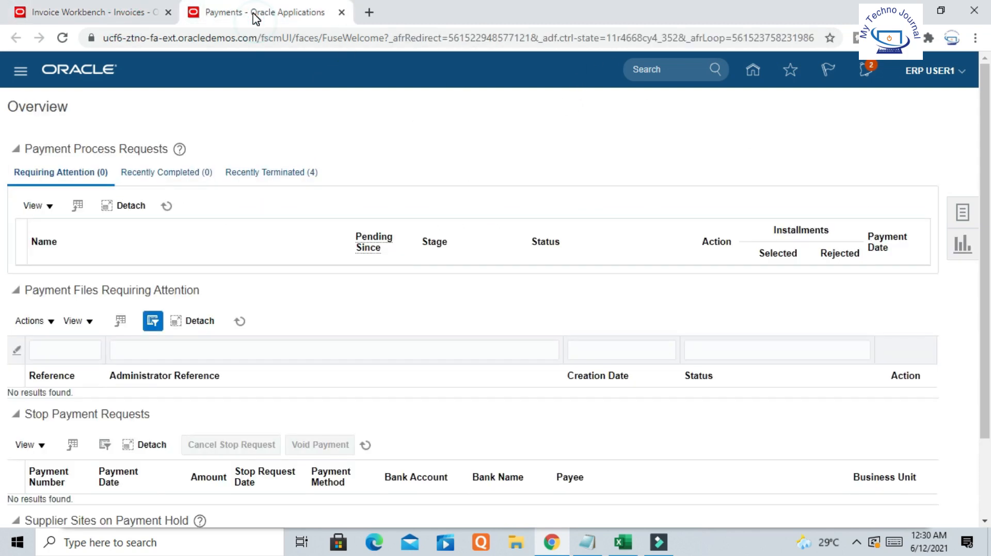
left_click(962, 213)
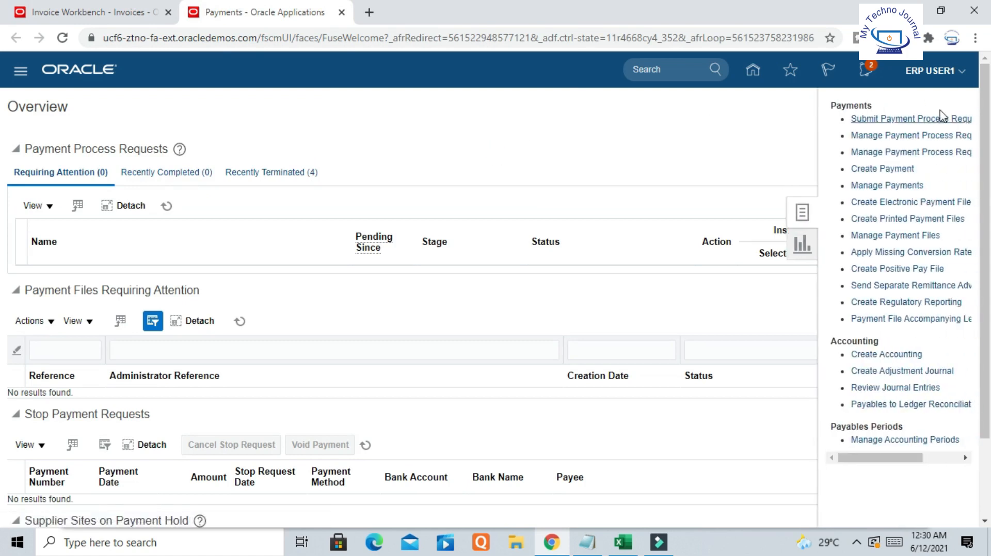
left_click(900, 186)
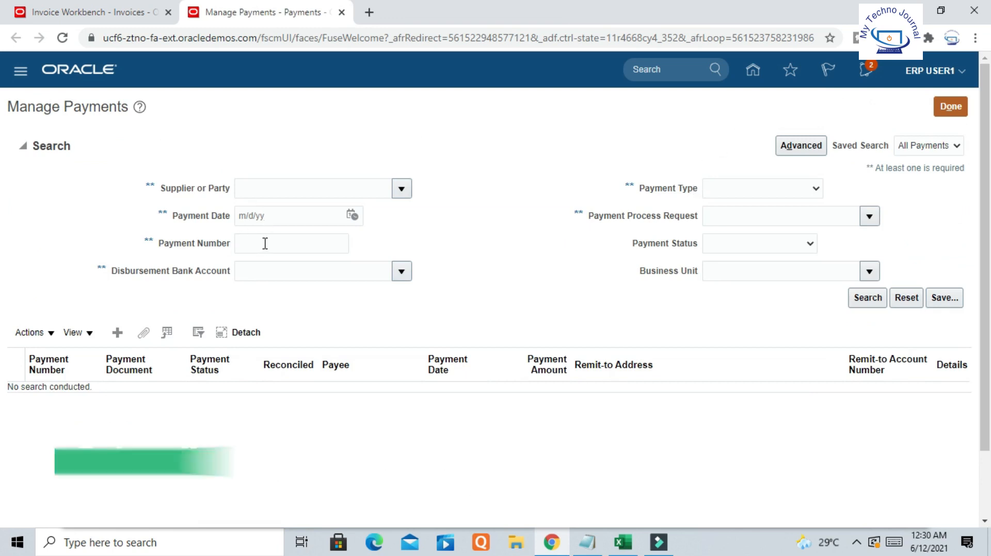
Search for payment number 3697 and select its row in the results.
left_click(265, 243)
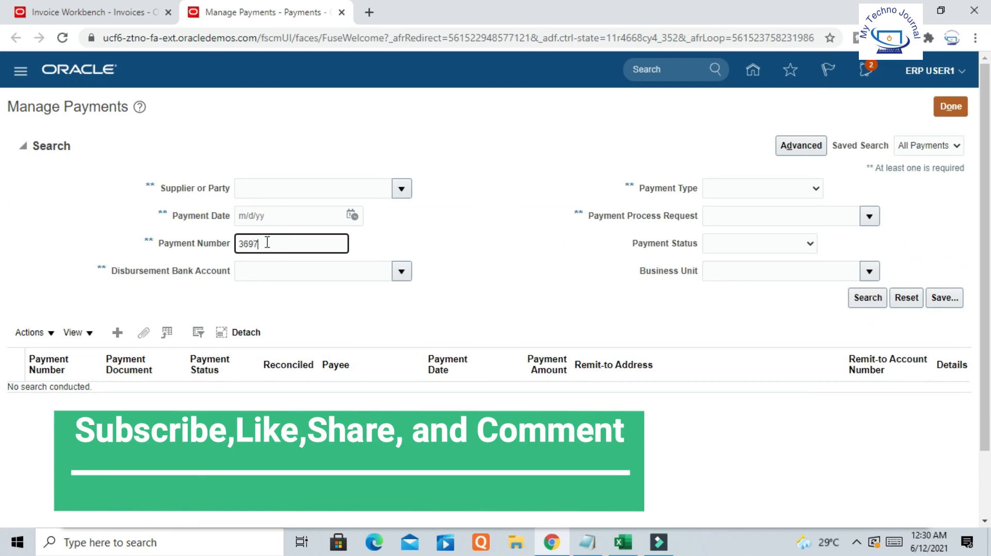
left_click(872, 301)
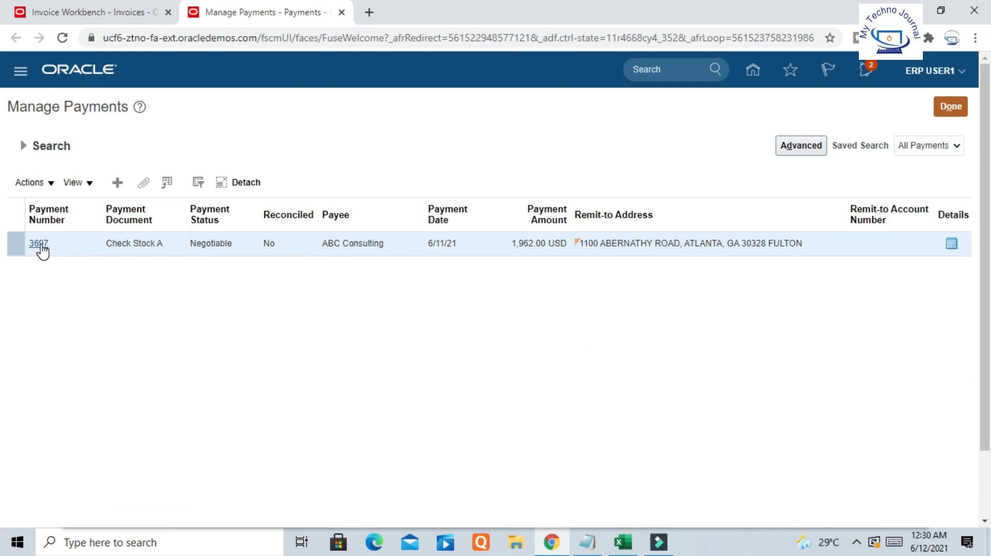
left_click(74, 244)
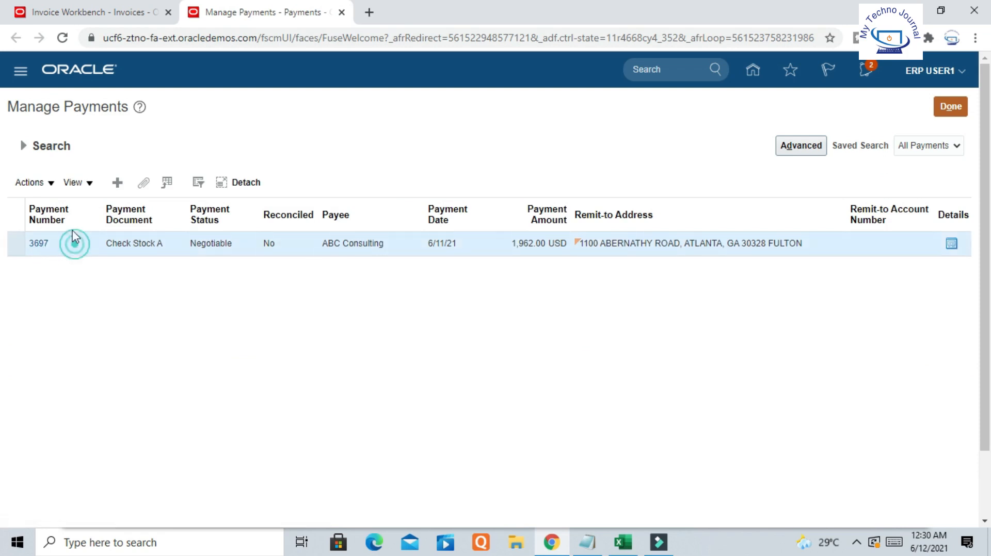
Post the selected ABC Consulting payment to the ledger and view its accounting lines.
left_click(54, 185)
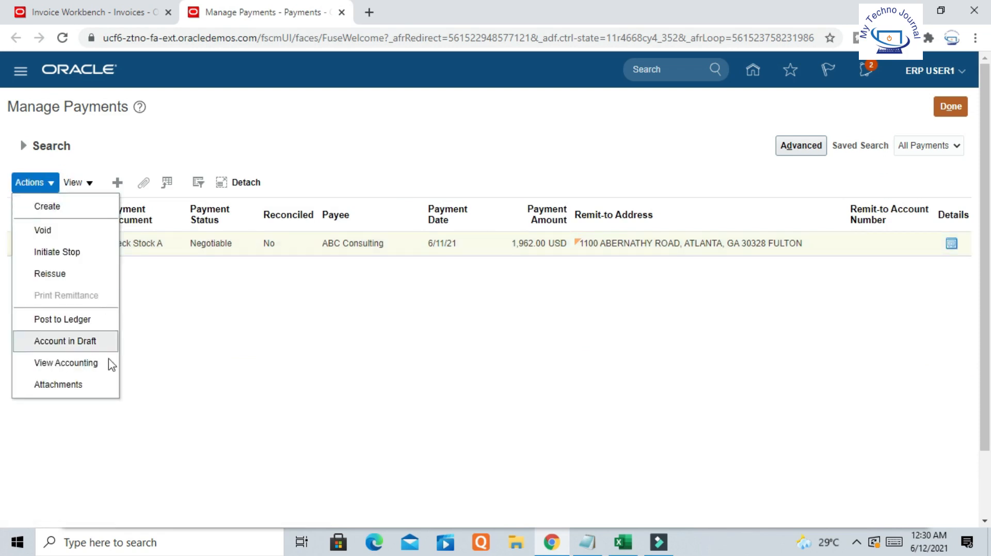
left_click(79, 319)
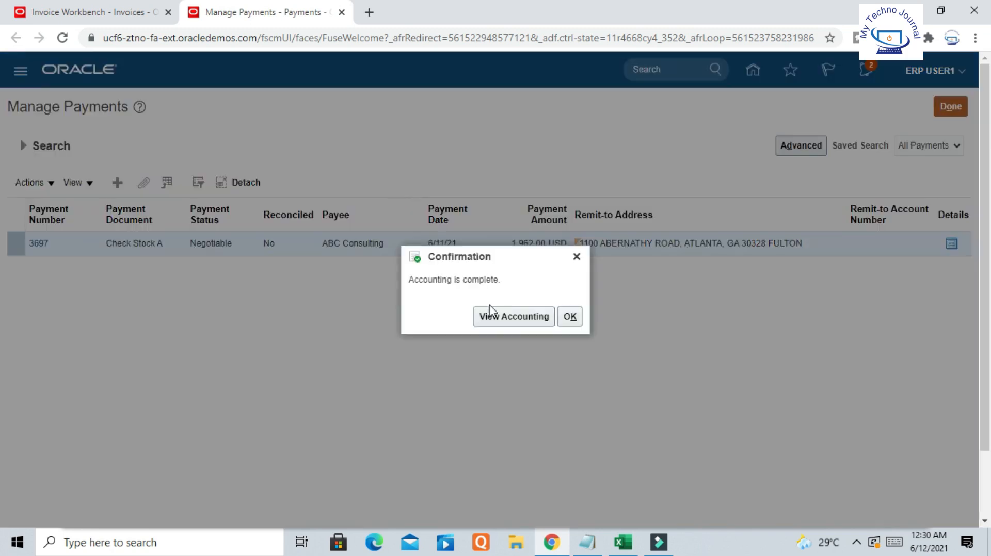
left_click(495, 316)
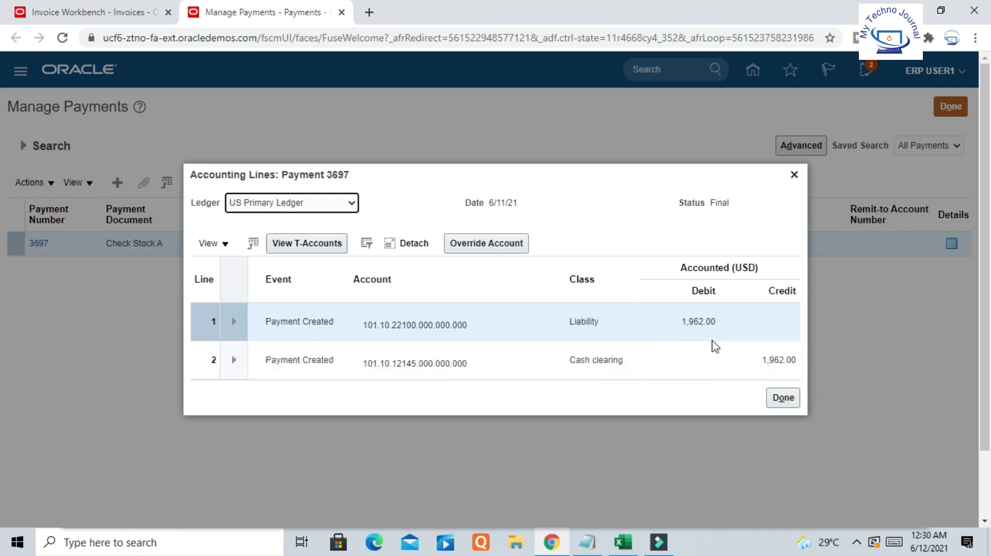
Examine the payment's liability and cash clearing lines, compare them with the prepayment payment entries in Excel's accounting flow table, and return to the browser.
double_click(681, 324)
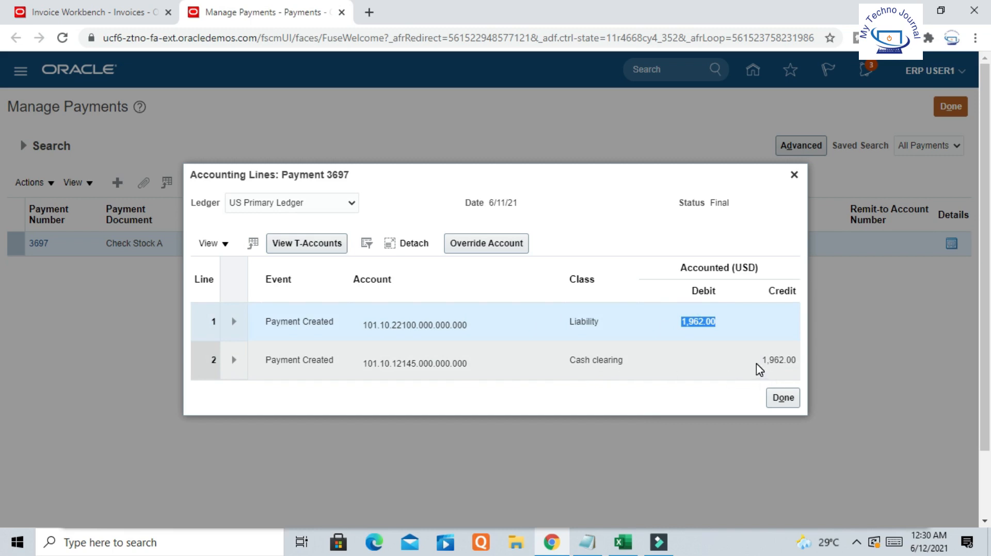
double_click(777, 360)
left_click_drag(797, 362, 680, 351)
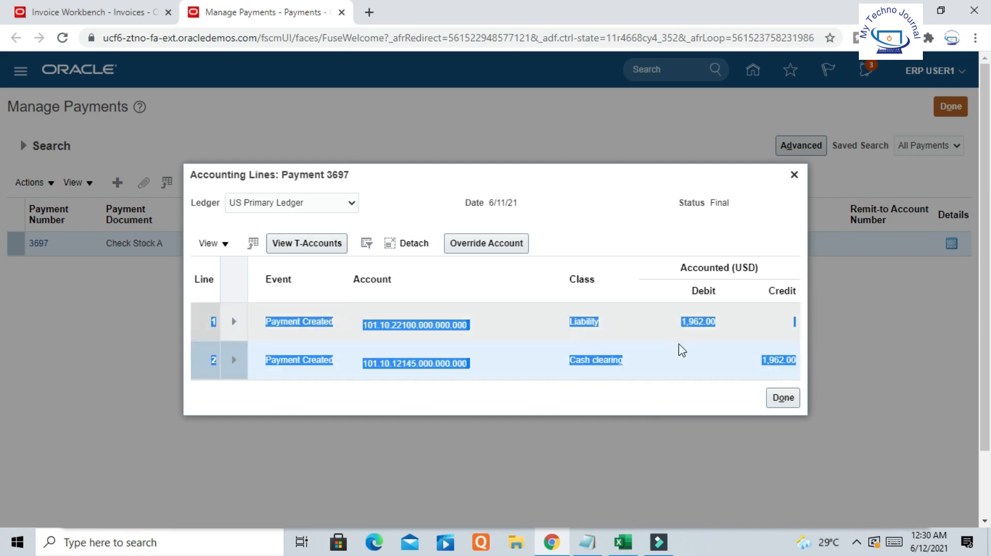
left_click(585, 325)
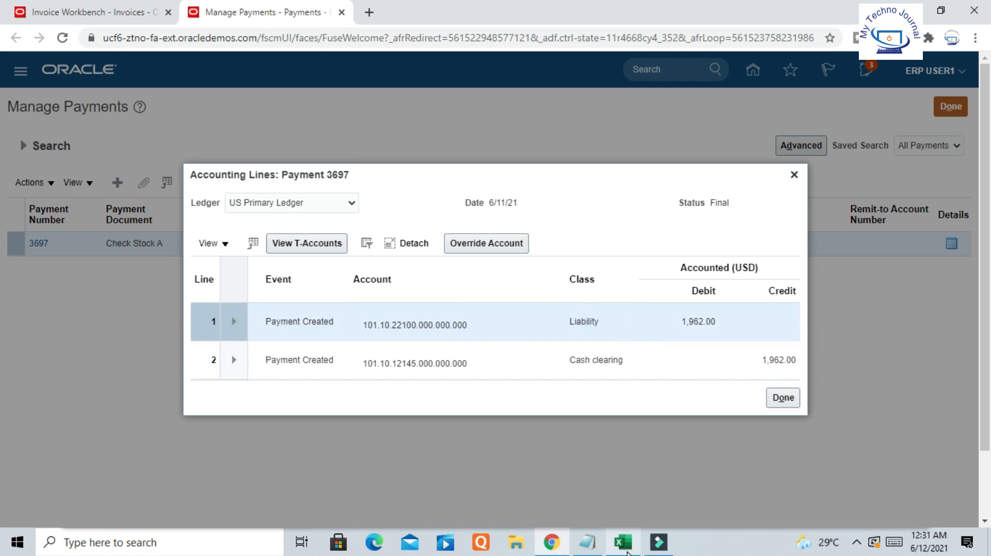
left_click(623, 542)
left_click_drag(497, 289, 839, 305)
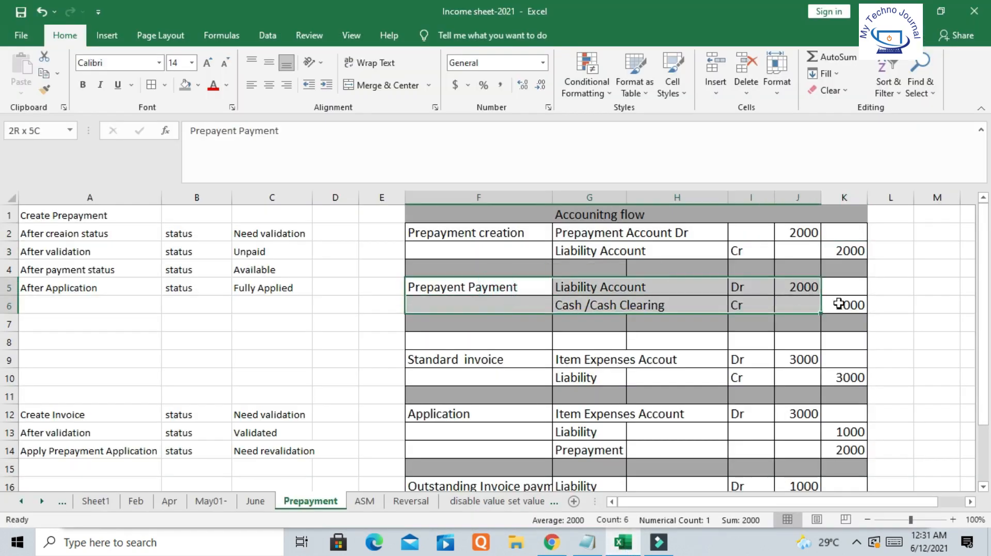
left_click_drag(602, 233, 851, 305)
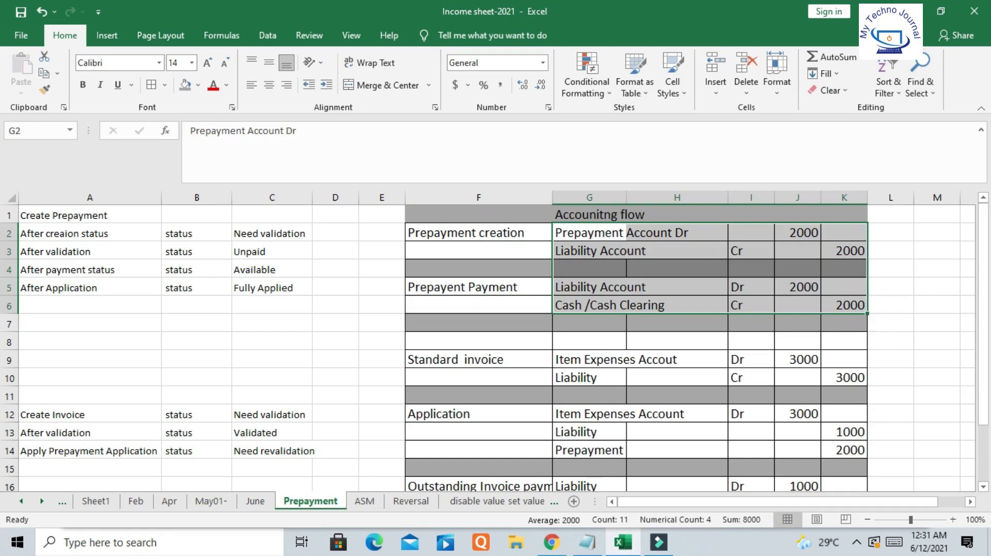
key("alt+Tab")
Close the accounting lines, finish managing payments, and start creating a new invoice in the Invoices work area.
left_click(788, 406)
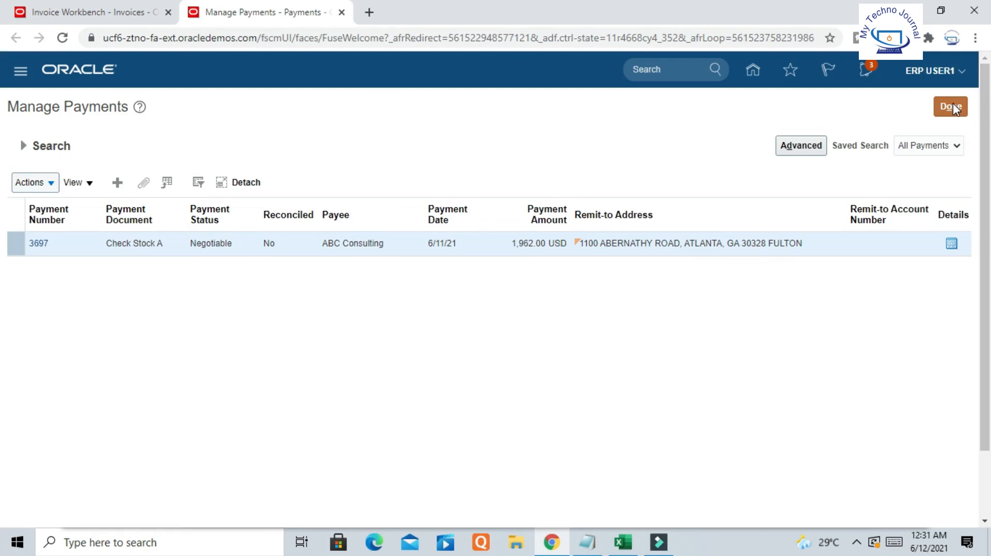
left_click(951, 107)
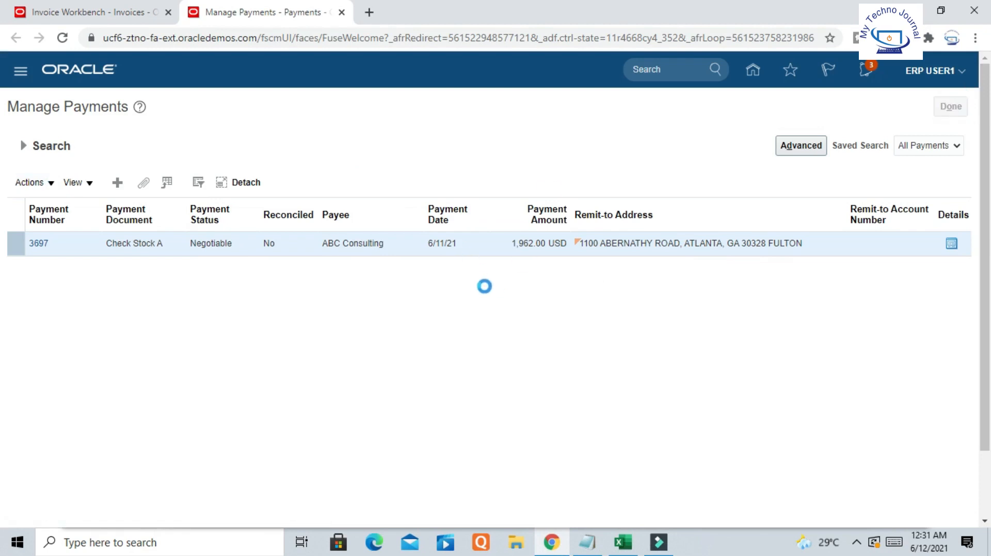
left_click(124, 12)
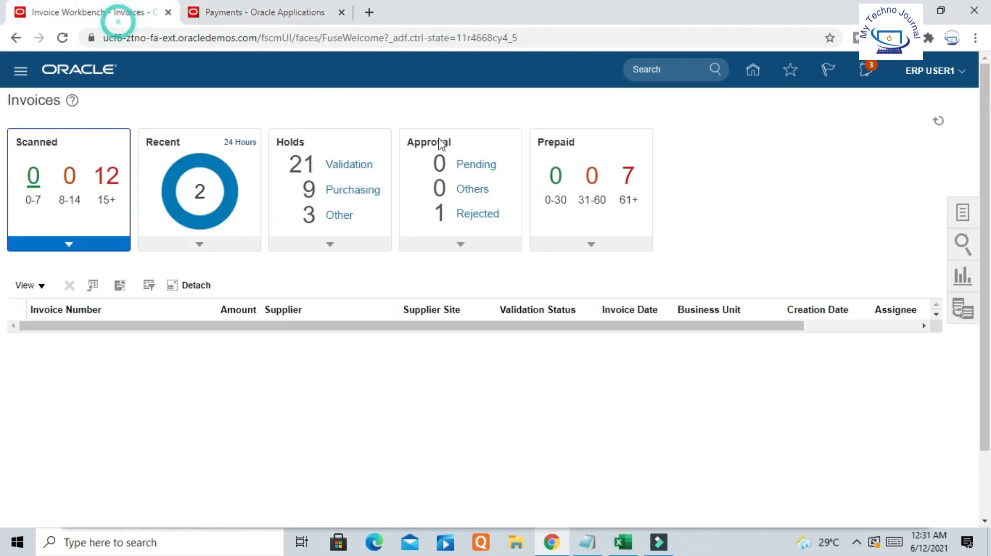
left_click(962, 213)
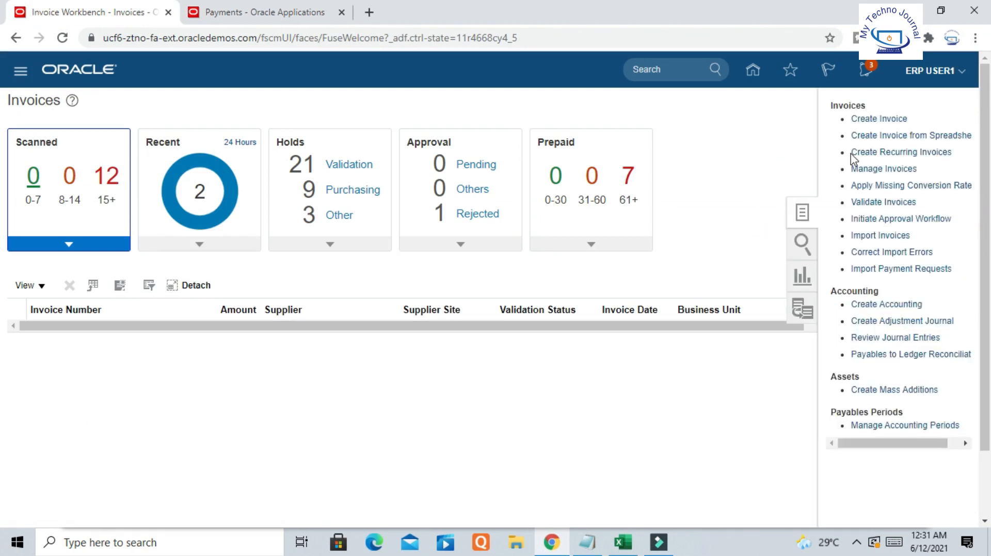
left_click(891, 120)
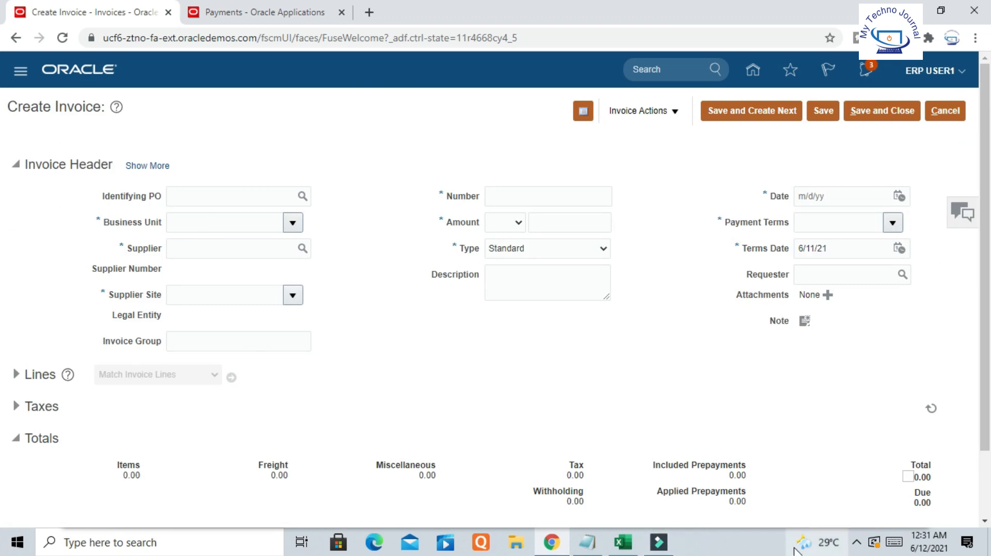
left_click(857, 543)
left_click(799, 455)
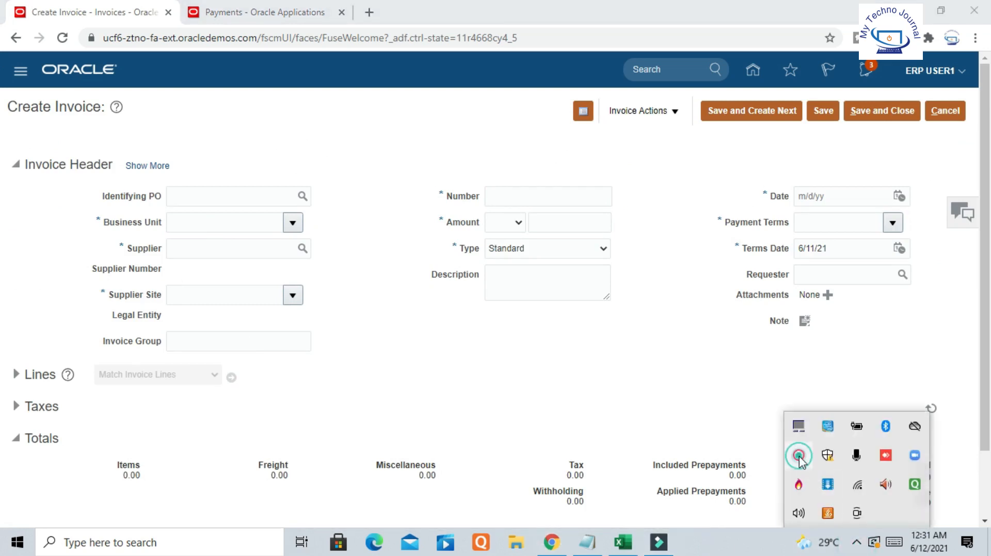
left_click(754, 376)
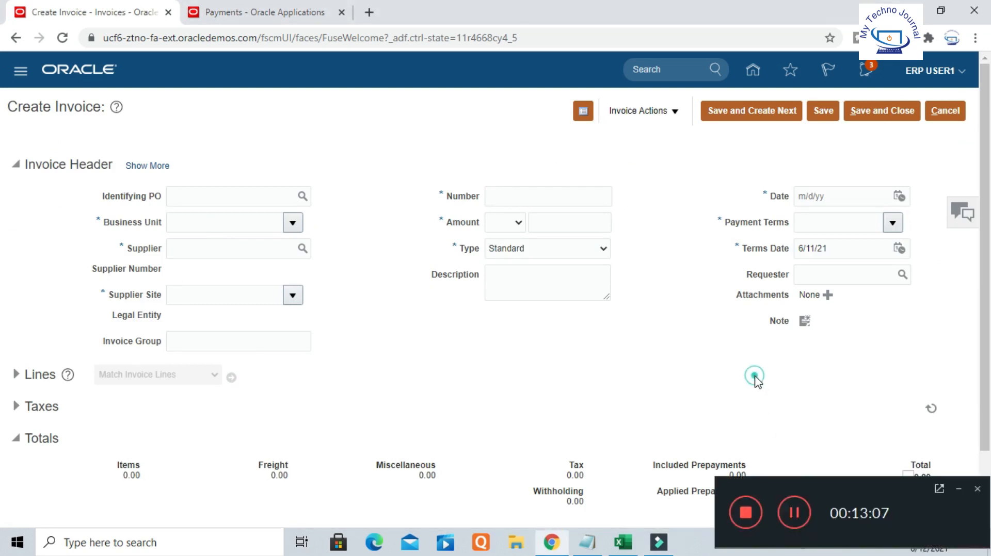
left_click(958, 489)
Set the invoice's business unit to US1 Business Unit and its supplier to ABC Consulting.
left_click(228, 195)
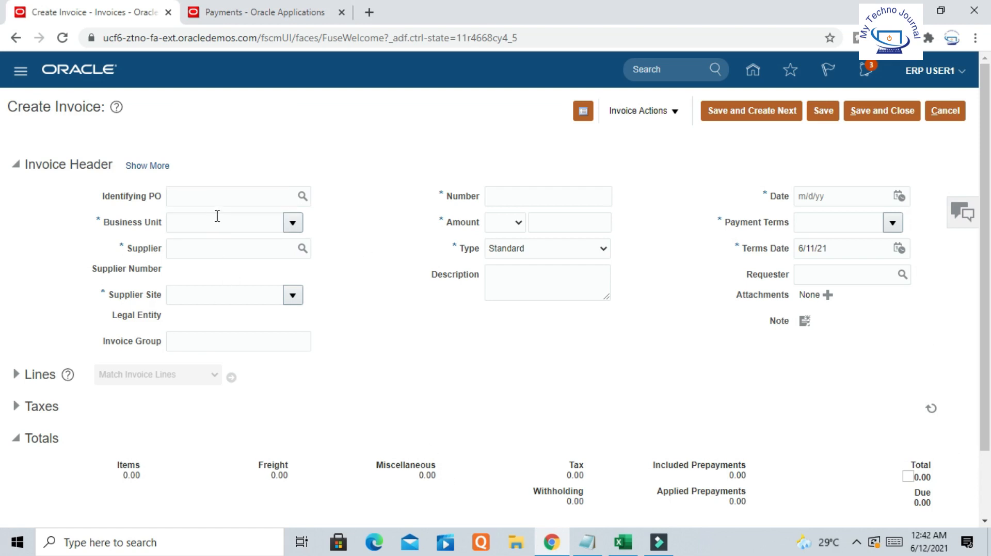
left_click(213, 224)
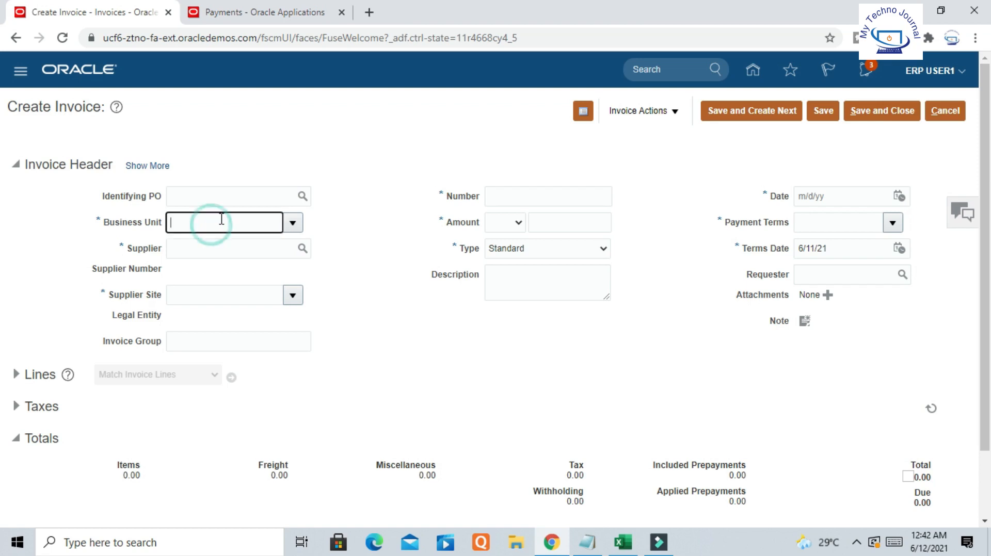
type("US1")
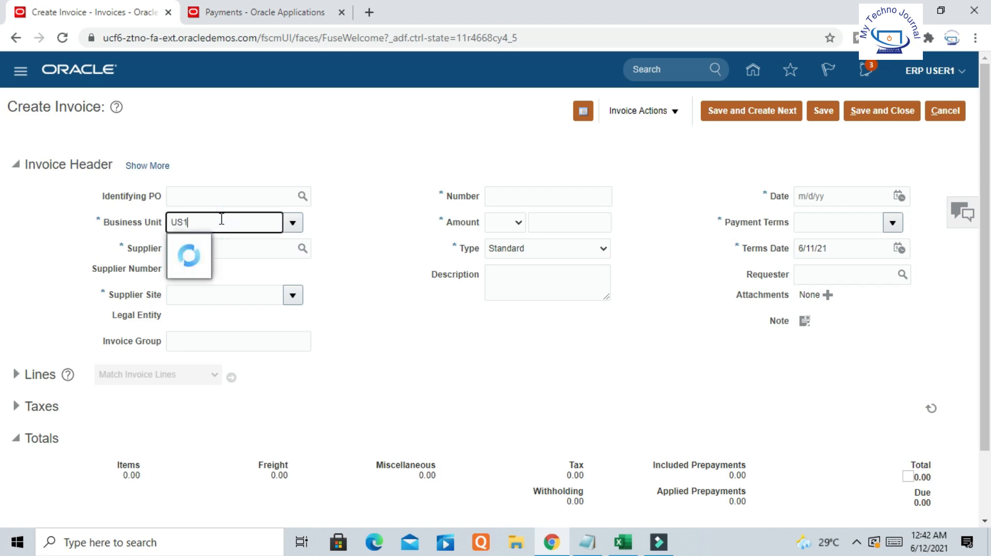
left_click(222, 247)
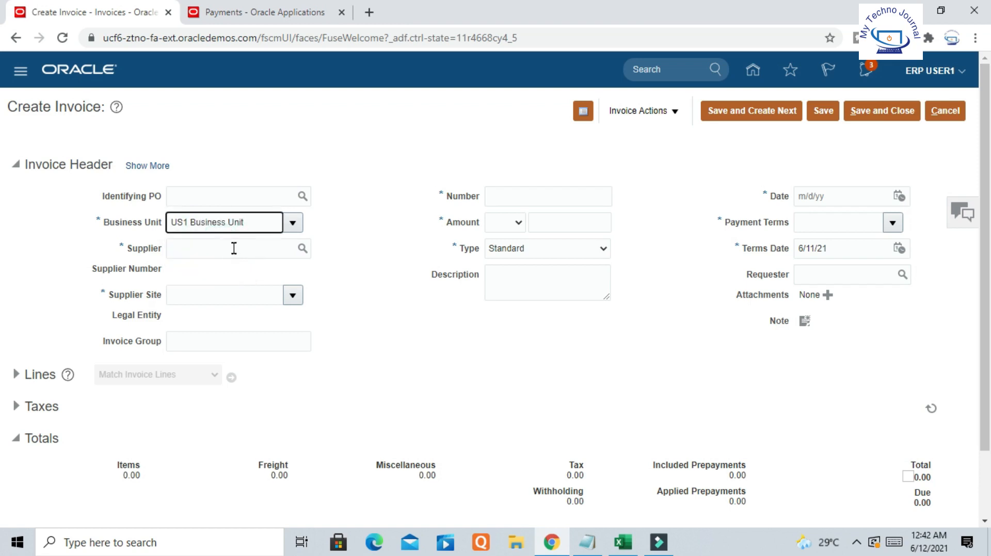
left_click(233, 248)
type("ABC")
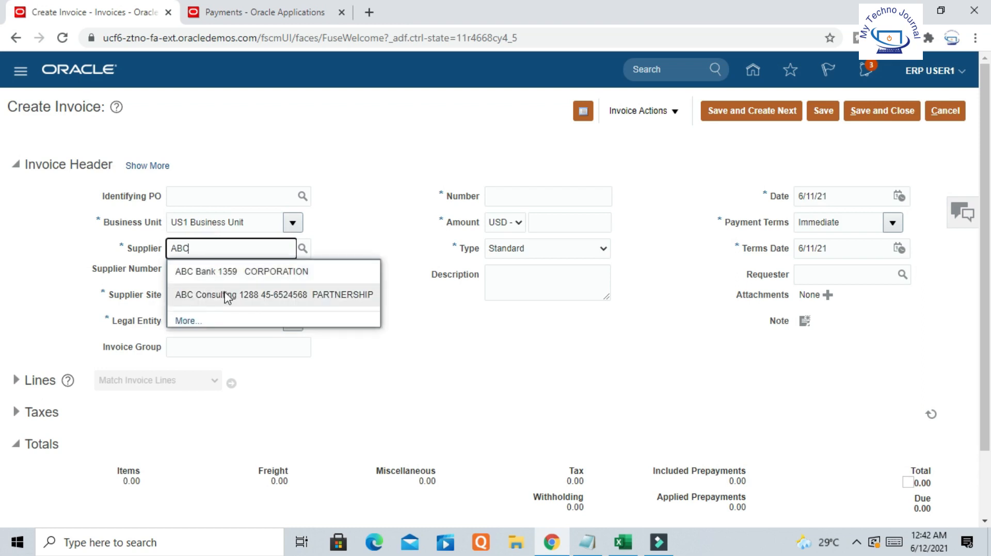
left_click(226, 296)
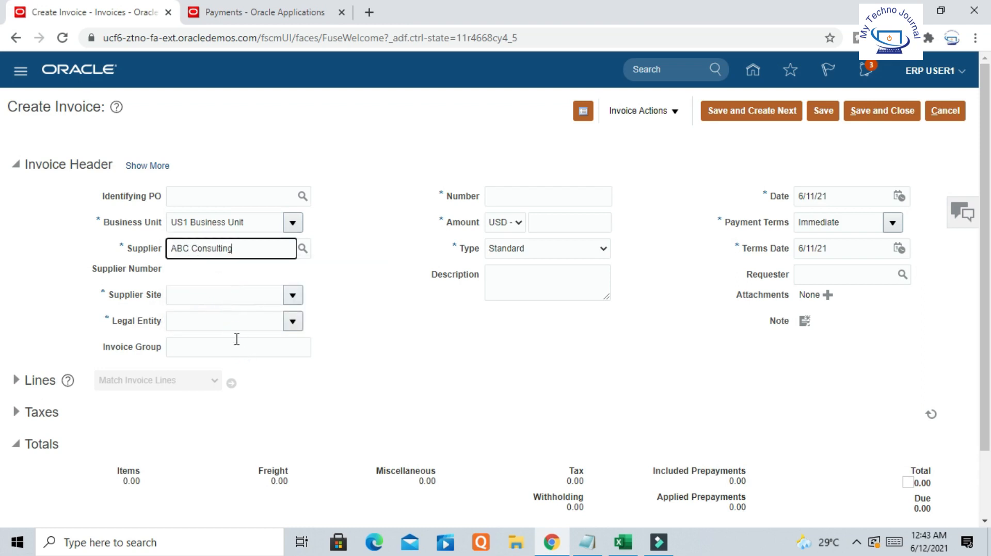
Enter INV3 as the invoice number and 3000 USD as the invoice amount.
left_click(521, 197)
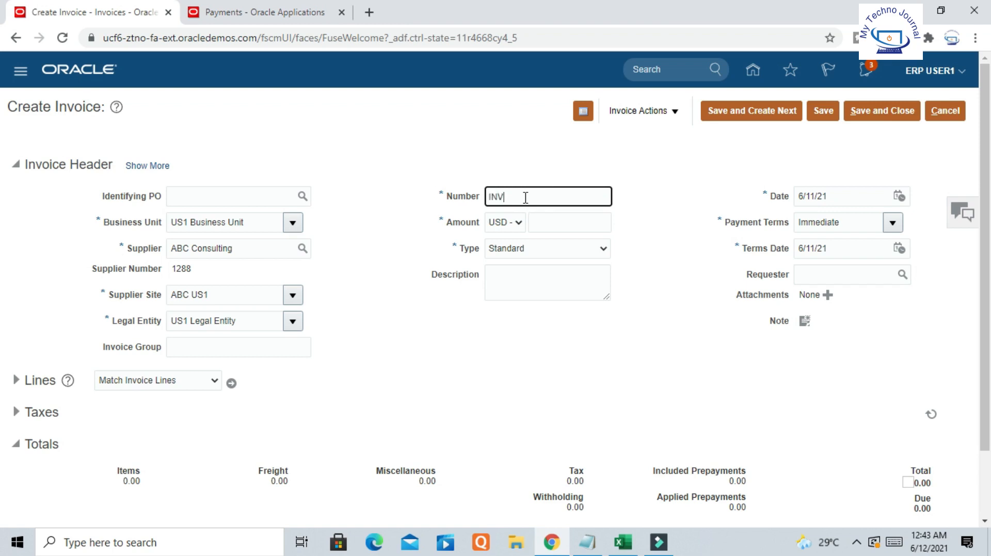
left_click(641, 308)
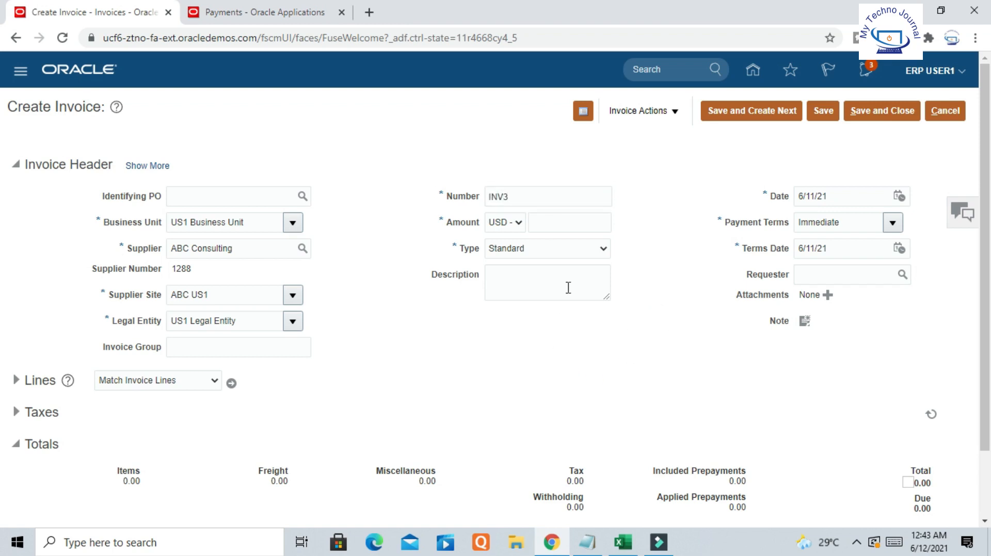
left_click(551, 217)
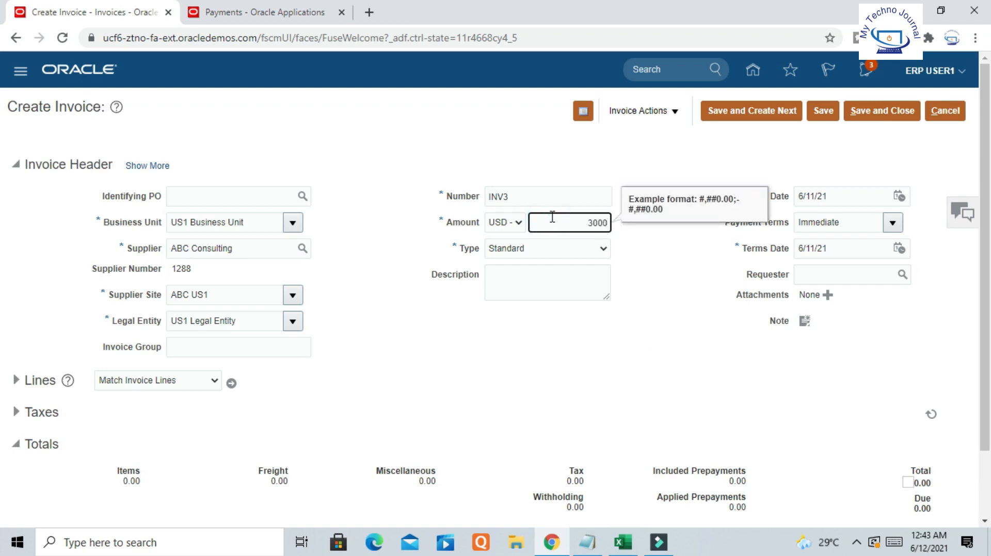
left_click(643, 365)
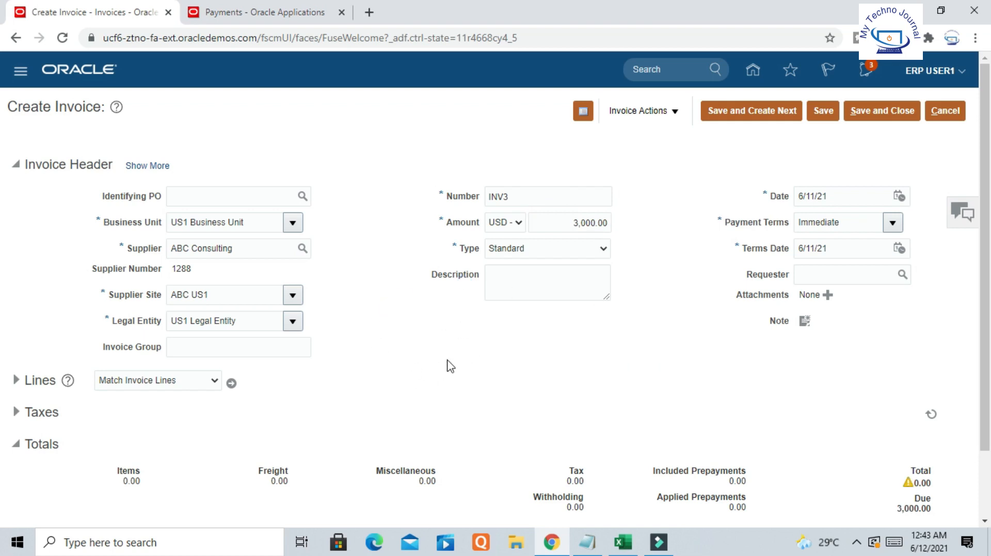
Expand the invoice lines and enter an amount of 3000 for item line 1.
scroll(465, 310, "down", 1)
scroll(475, 298, "up", 1)
scroll(477, 298, "down", 1)
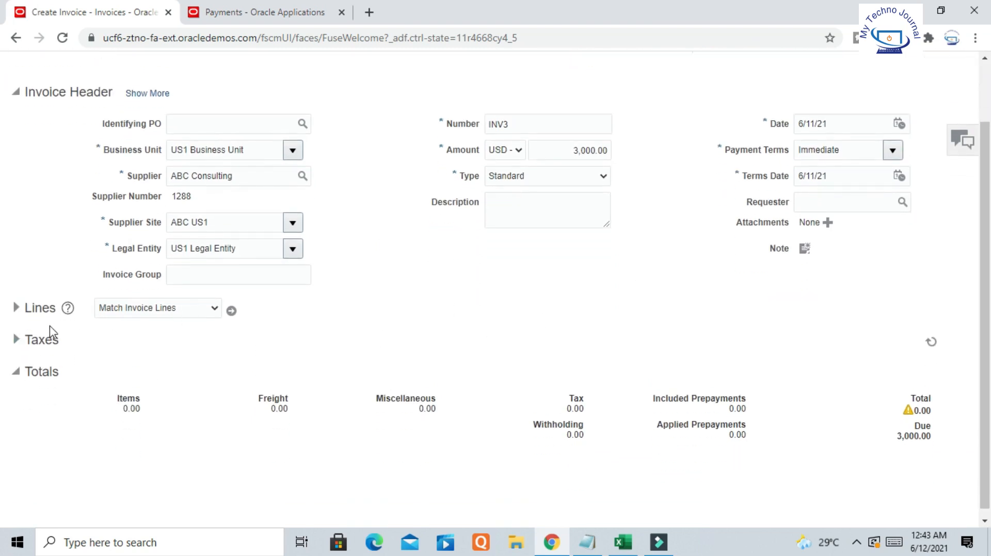
left_click(16, 308)
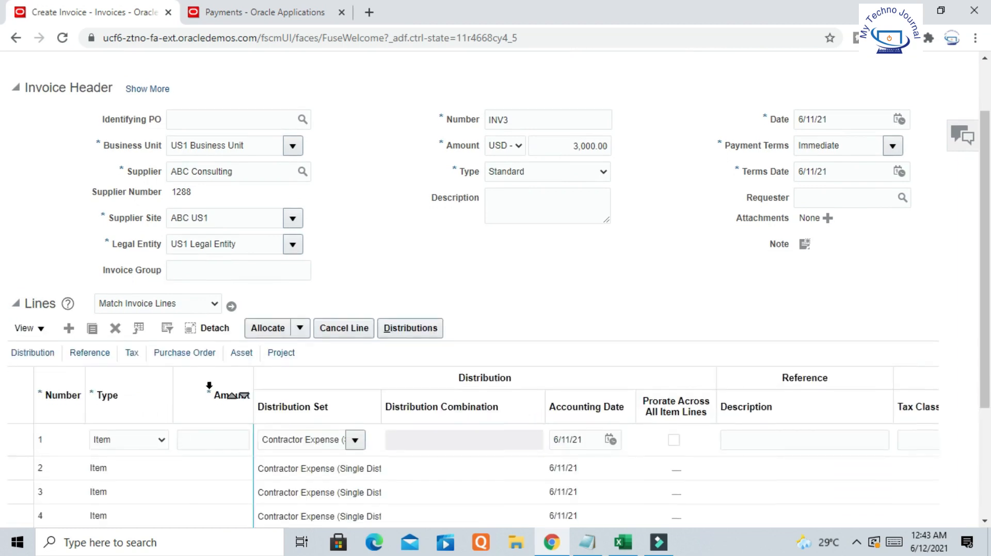
scroll(222, 316, "down", 2)
left_click(217, 295)
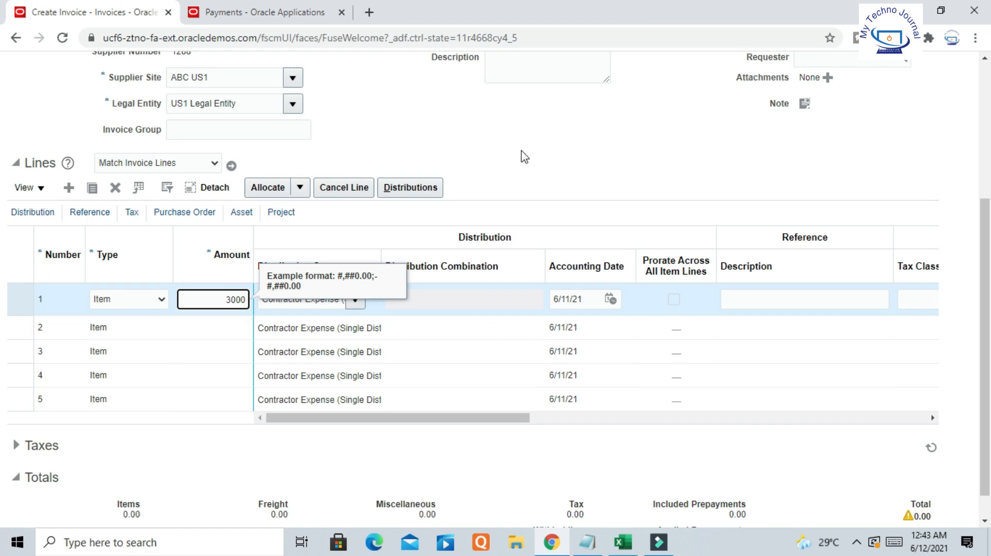
key("Tab")
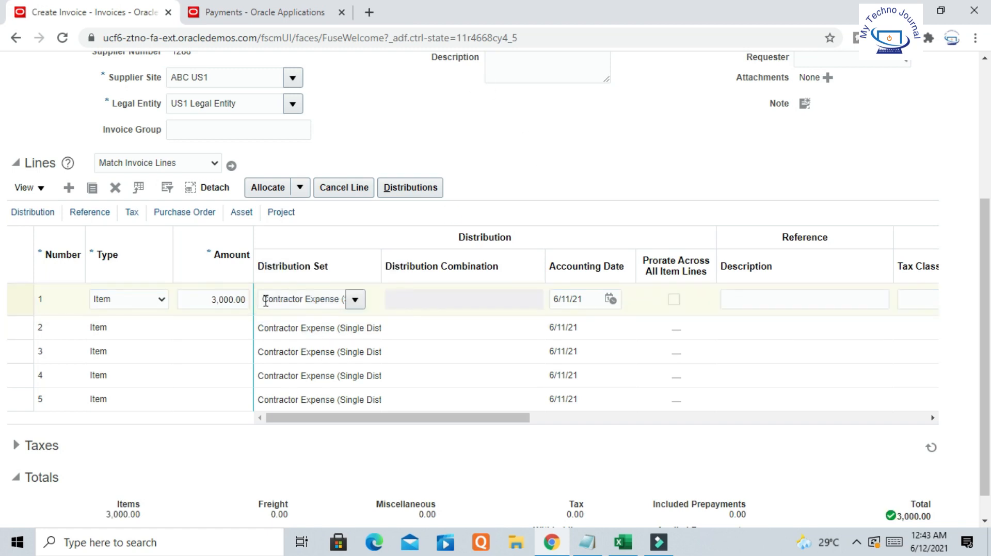
Clear the distribution set of invoice line 1.
left_click_drag(263, 299, 385, 299)
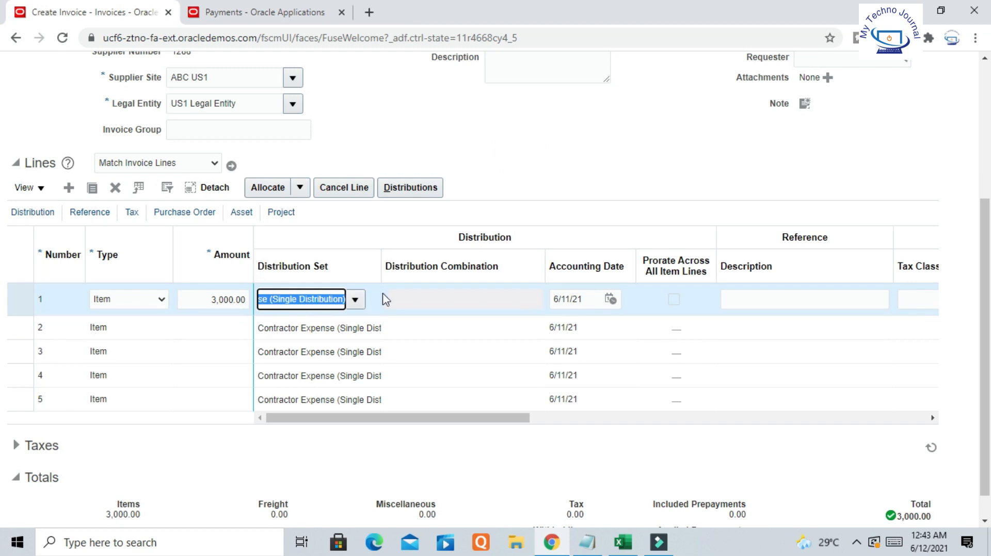
key("BackSpace")
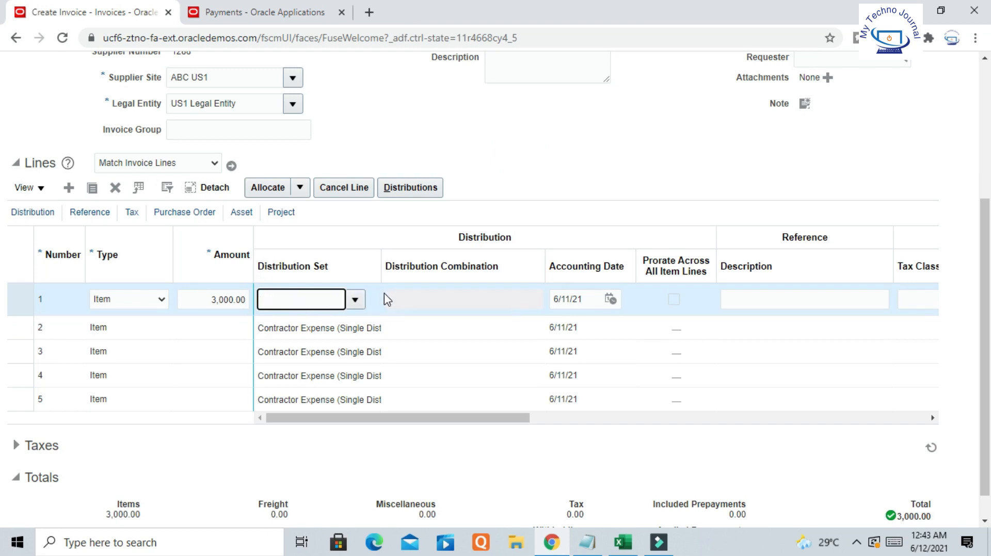
left_click(421, 298)
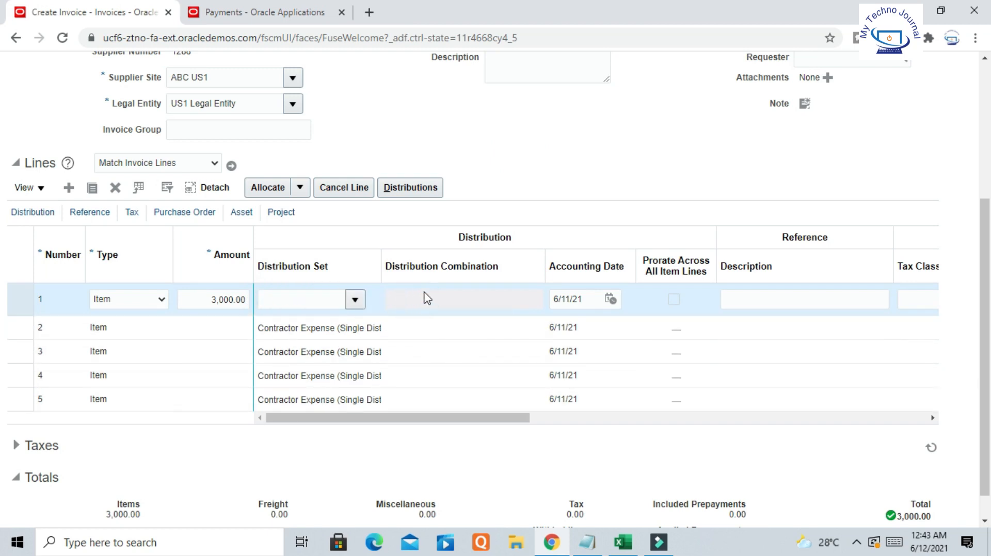
Open the account segment search for line 1's distribution combination and search the descriptions for Rent%EXP%.
left_click(479, 296)
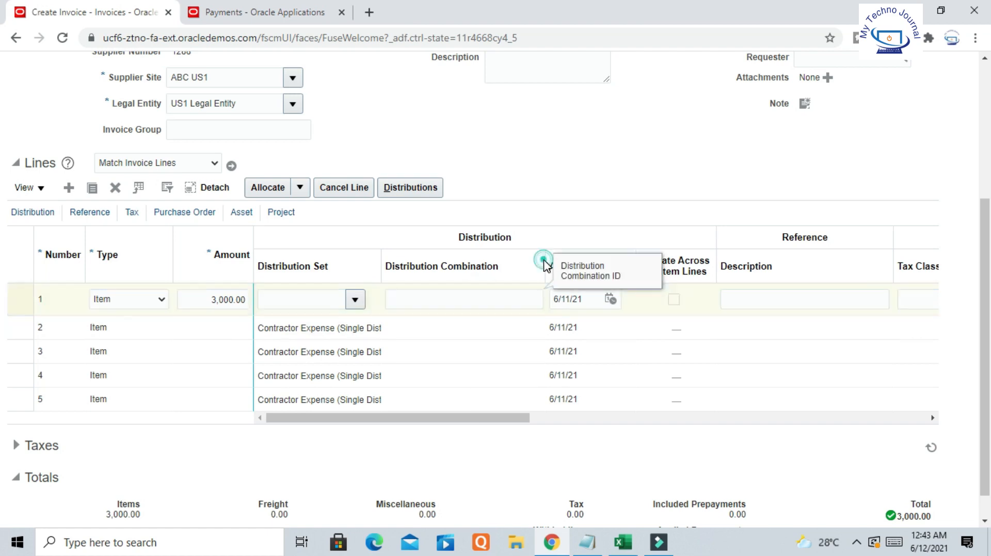
left_click_drag(545, 263, 602, 263)
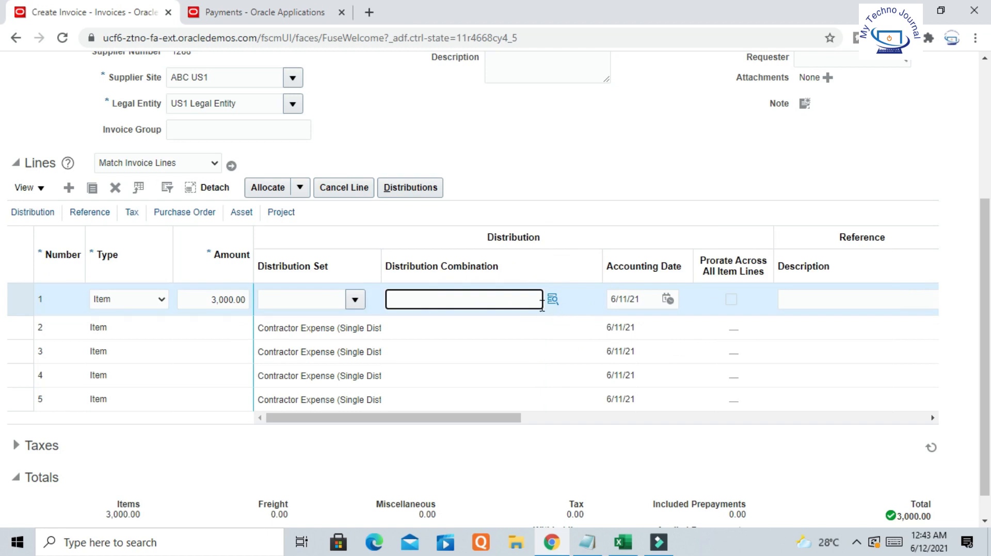
left_click(553, 299)
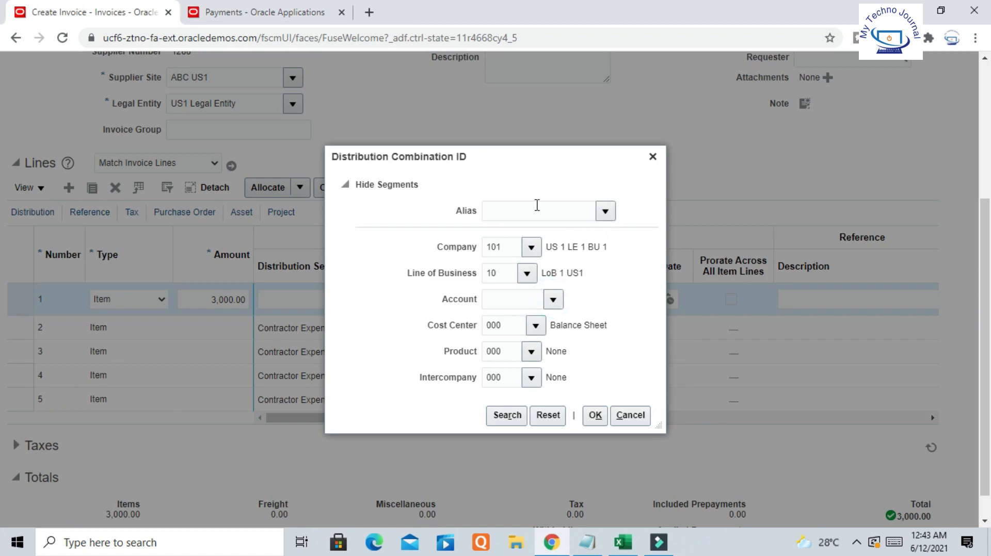
left_click(553, 300)
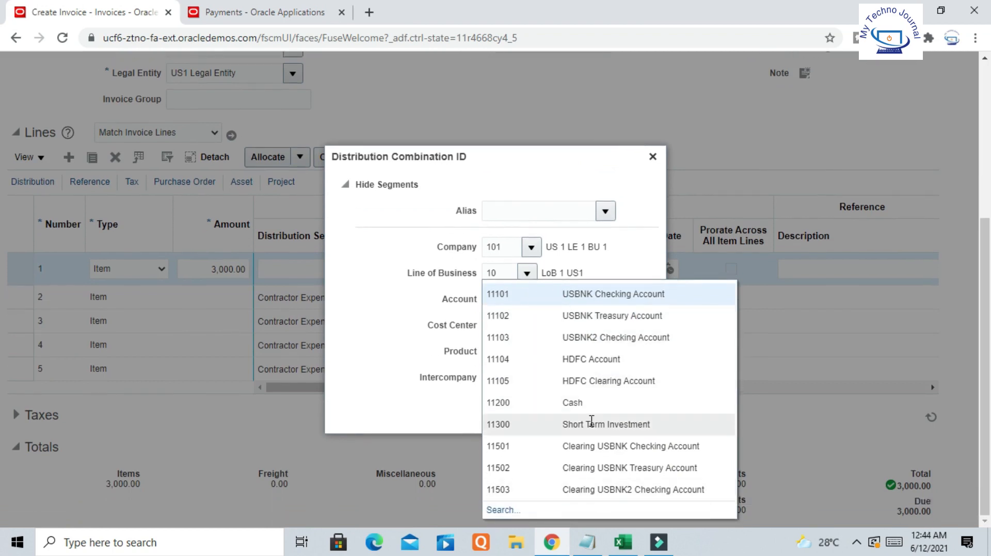
left_click(504, 510)
left_click(453, 177)
type("Ren")
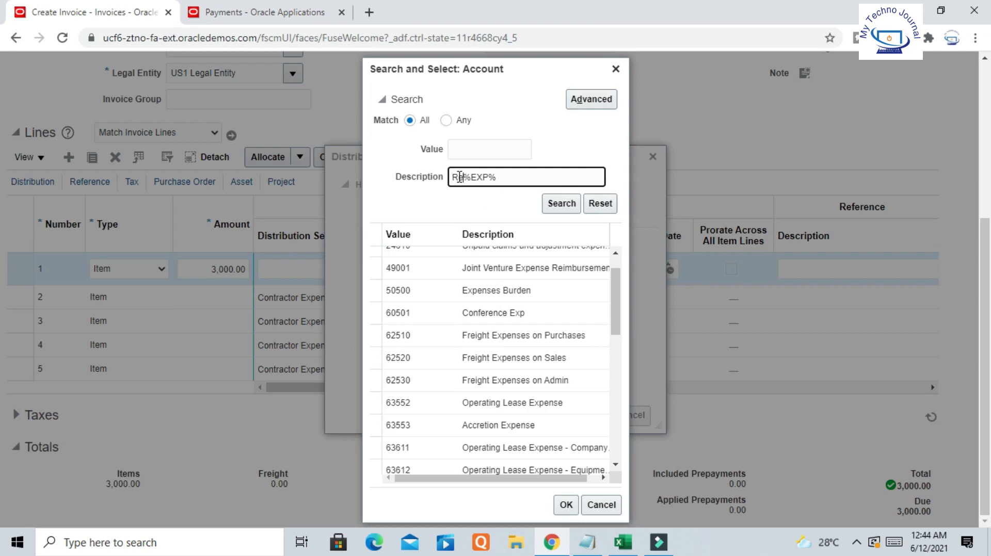
type("t")
left_click(561, 204)
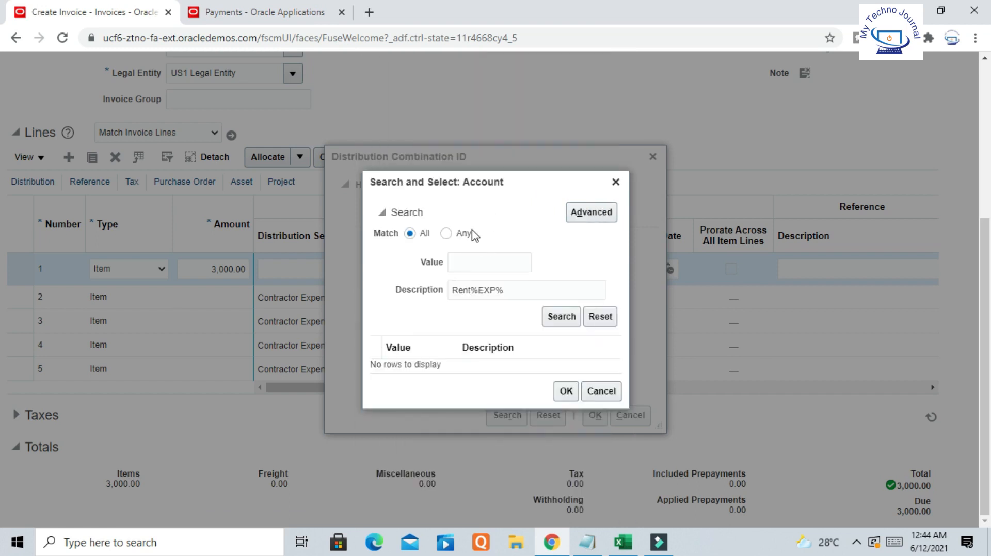
Broaden the account search by changing the description filter to %Rent%.
left_click(453, 290)
type("%")
left_click(561, 316)
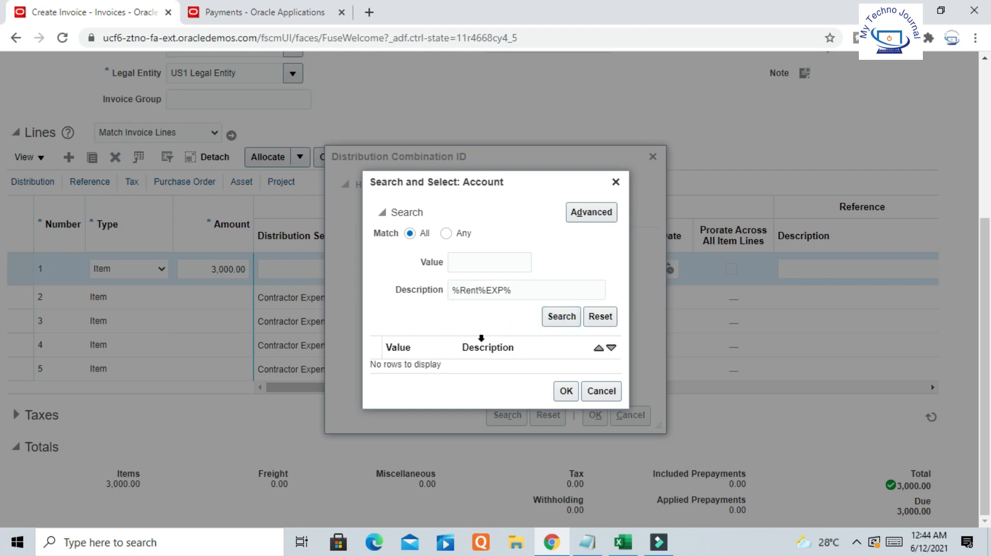
left_click(518, 290)
key("BackSpace")
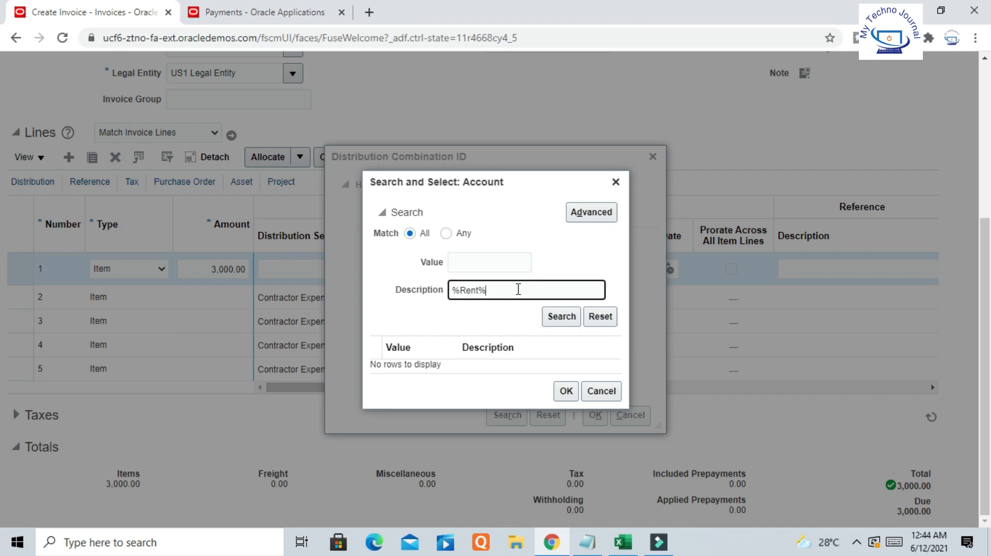
left_click(560, 316)
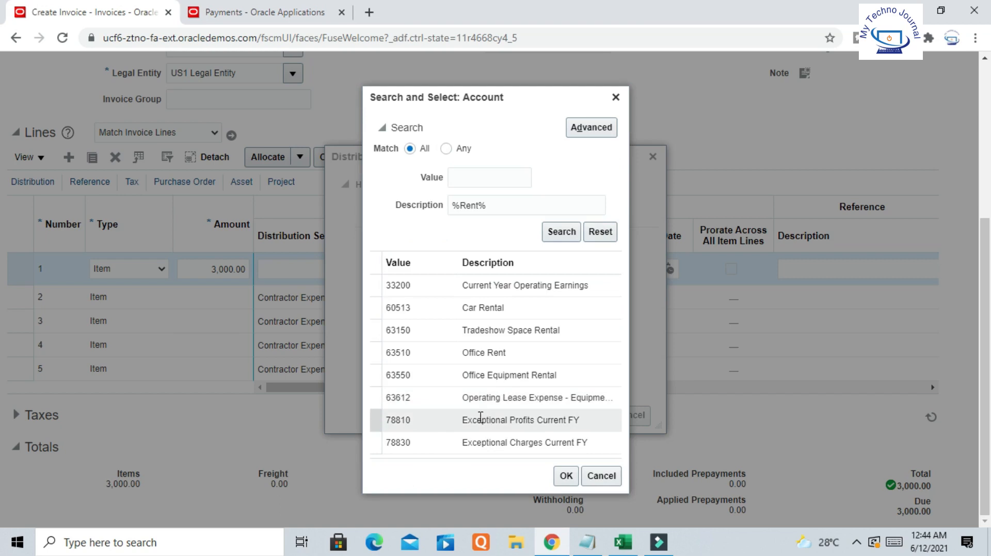
Choose account 63510 Office Rent and apply the distribution combination to invoice line 1.
left_click(471, 355)
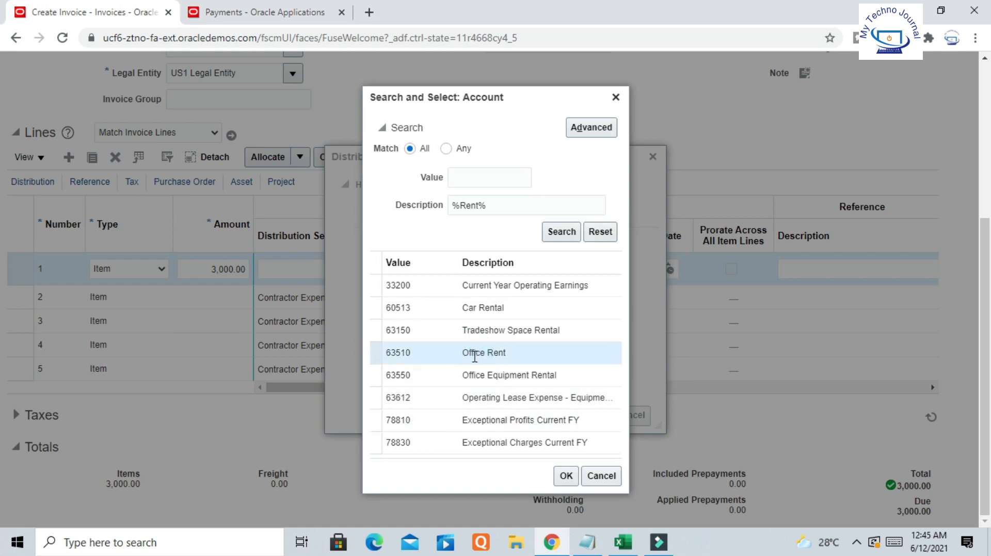
left_click(567, 476)
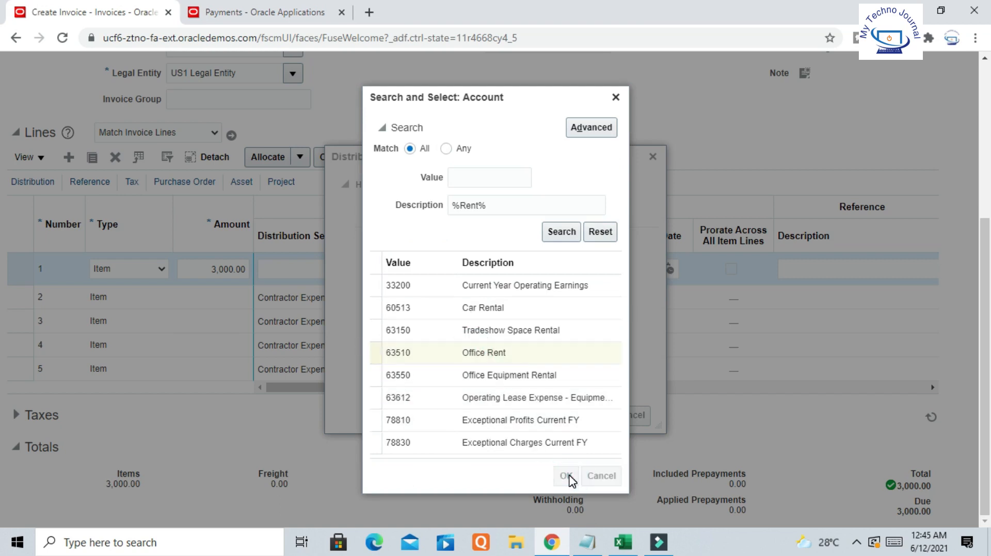
left_click(593, 415)
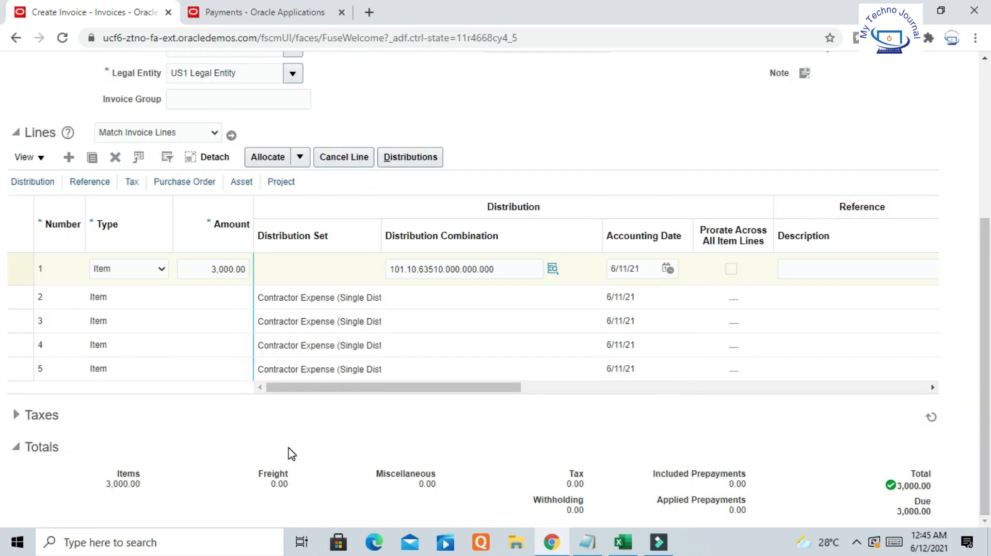
Enter standad-Invoice as the description of invoice line 1.
left_click_drag(470, 393, 157, 425)
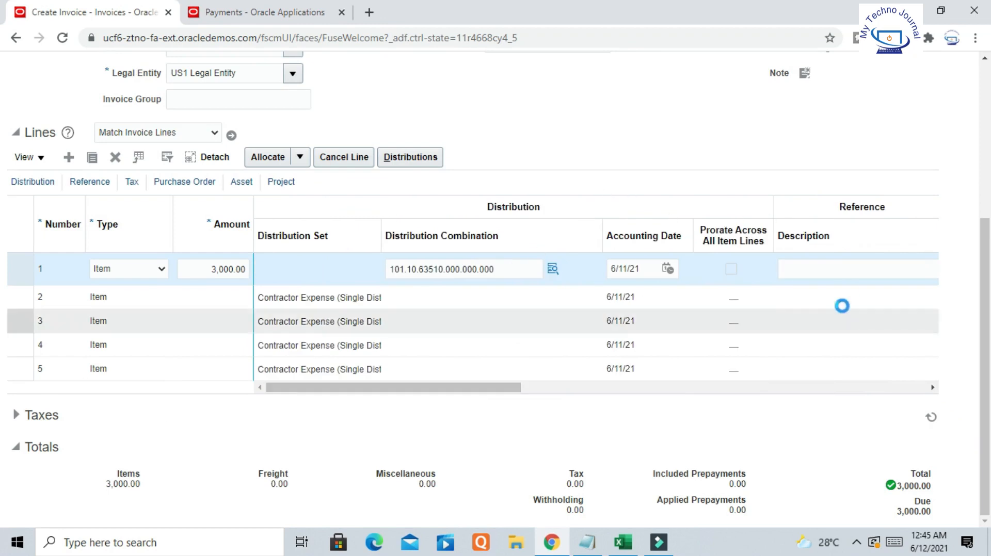
left_click(843, 271)
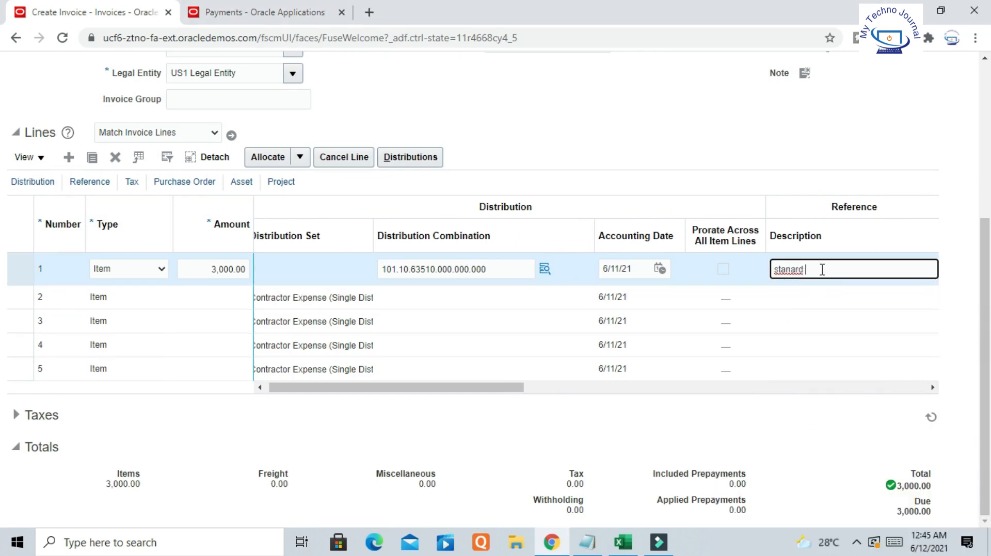
left_click(822, 268)
left_click(676, 147)
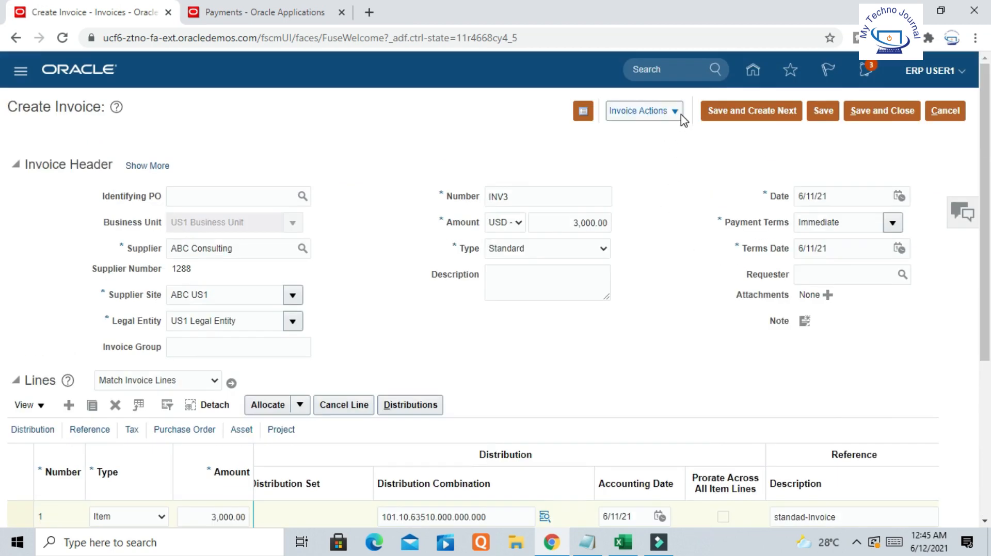
Validate invoice INV3 and check its total including tax against the amount due.
left_click(668, 110)
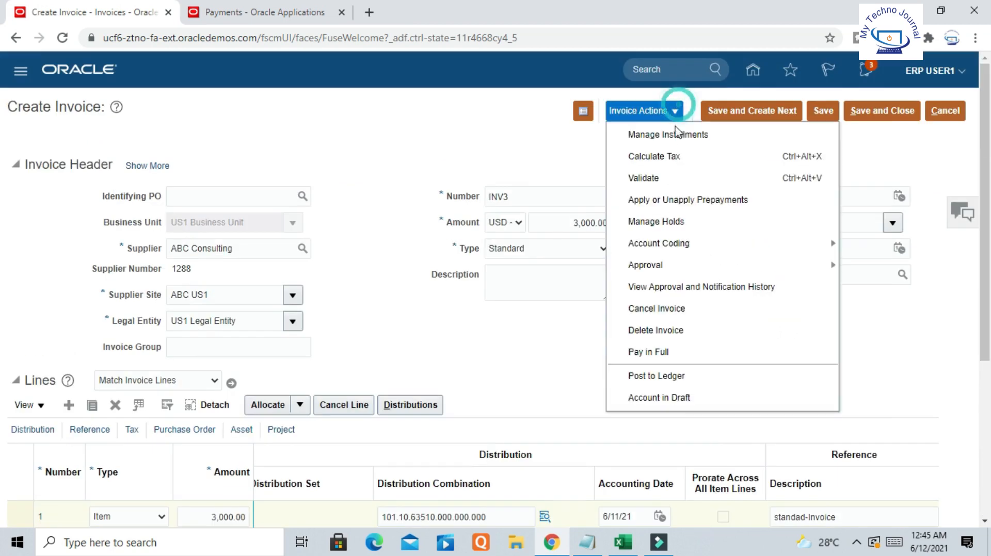
left_click(668, 184)
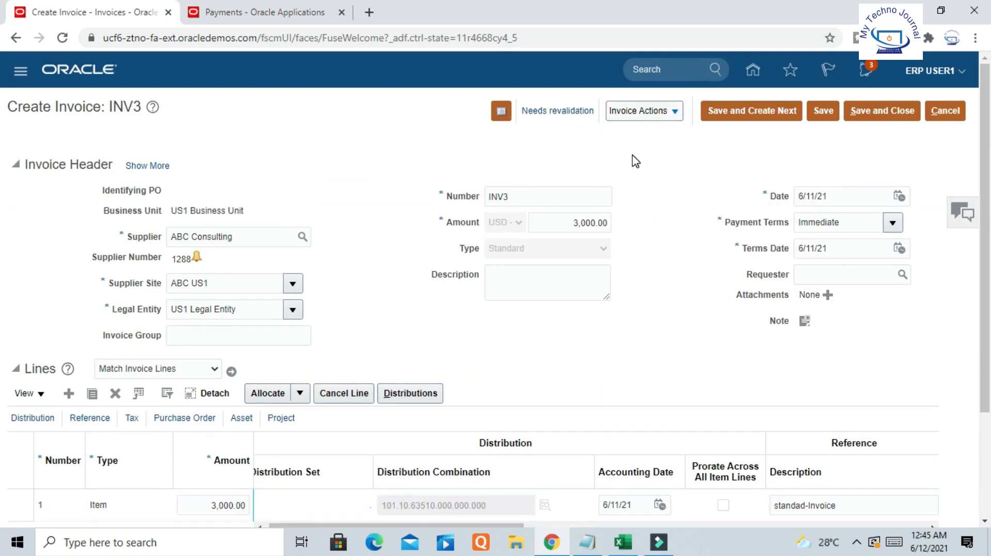
scroll(679, 180, "down", 1)
scroll(679, 180, "down", 1)
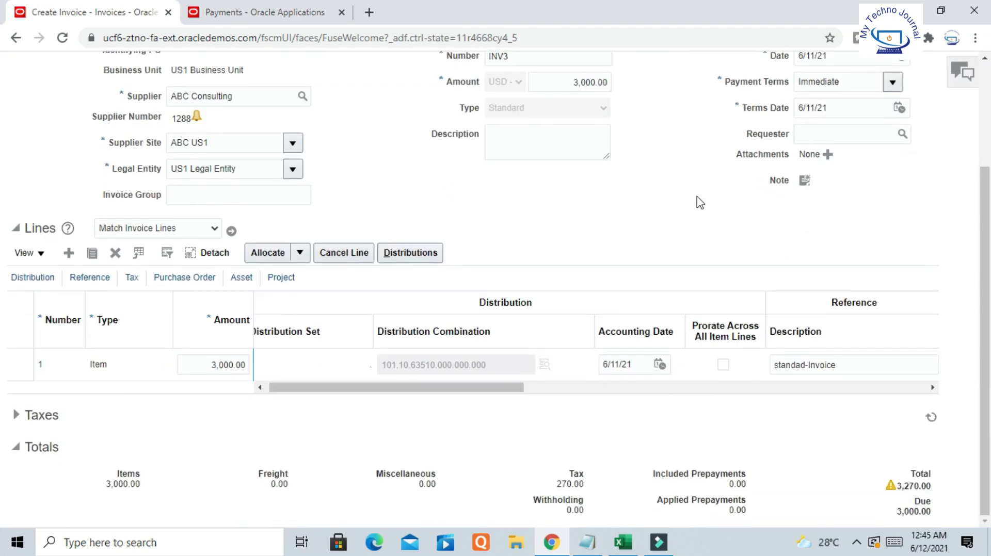
left_click_drag(898, 488, 920, 508)
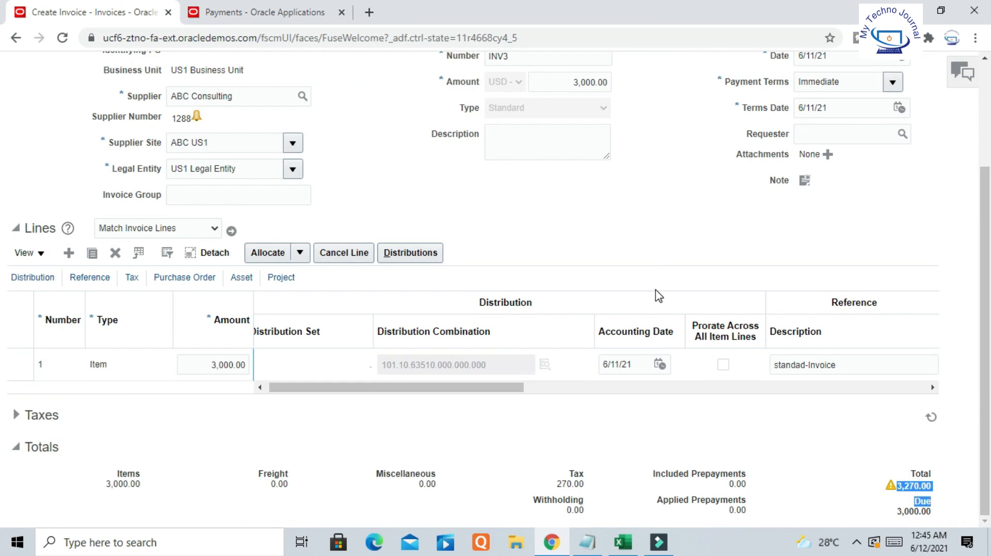
Set the invoice header amount to 3,270.
scroll(660, 286, "up", 1)
scroll(660, 286, "down", 1)
scroll(653, 278, "up", 2)
double_click(588, 222)
type("3,27")
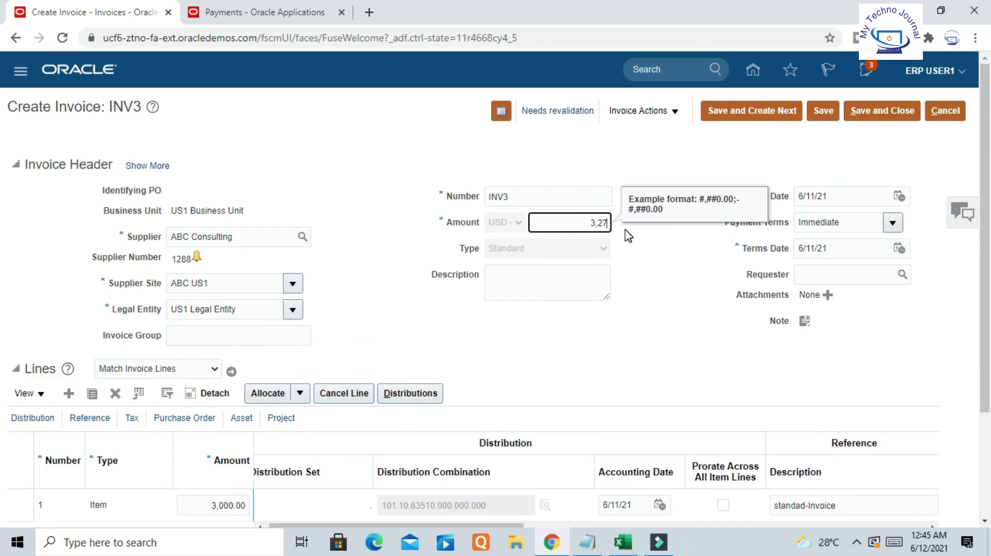
type("0")
left_click(628, 327)
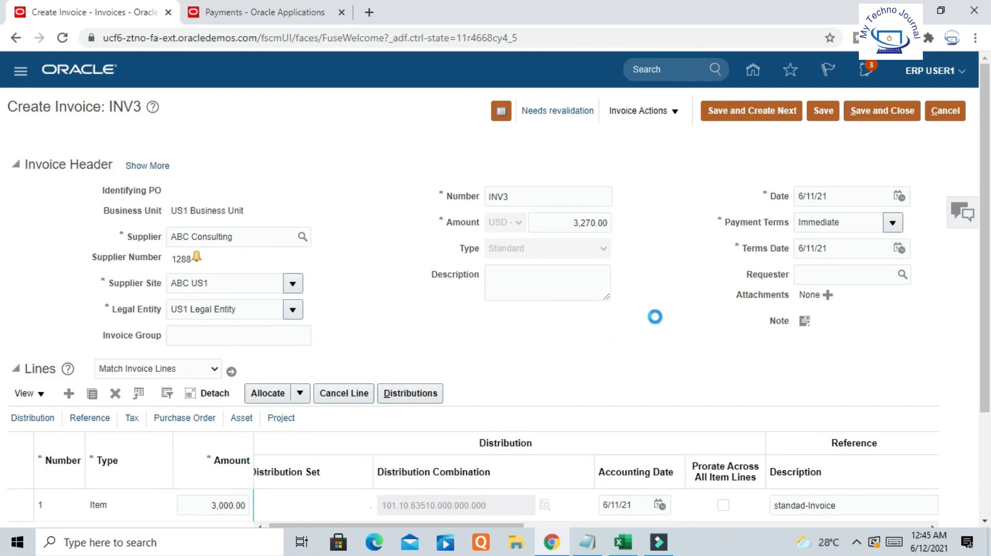
Validate invoice INV3 again, continuing past the duplicate invoice warning.
scroll(658, 314, "down", 2)
scroll(663, 311, "up", 1)
scroll(665, 312, "up", 2)
scroll(673, 223, "down", 2)
scroll(669, 197, "up", 2)
left_click(671, 111)
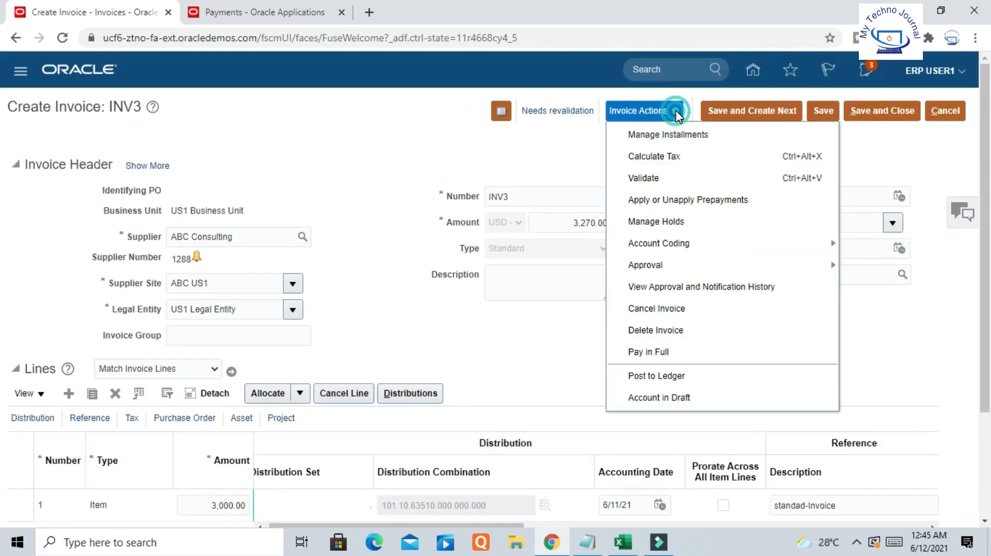
left_click(660, 177)
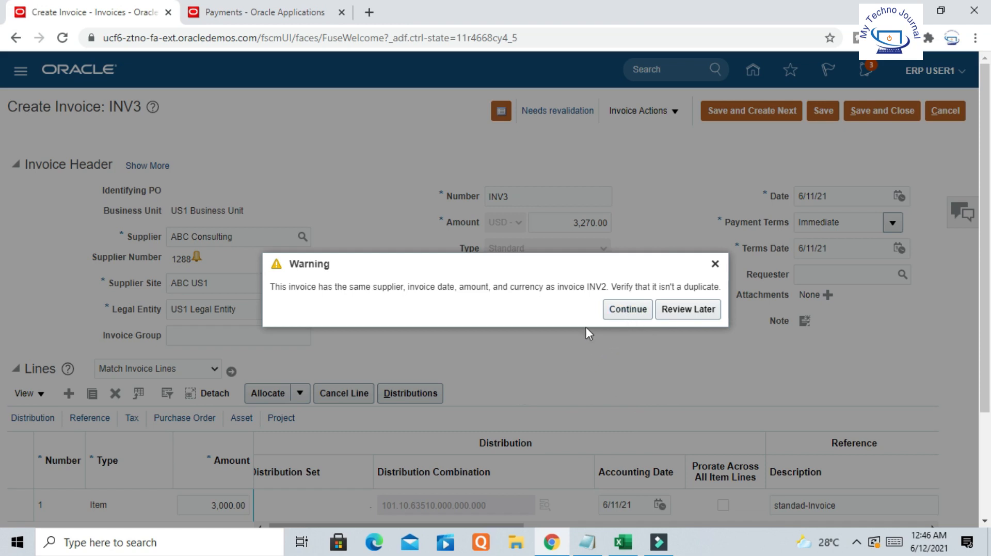
left_click(621, 318)
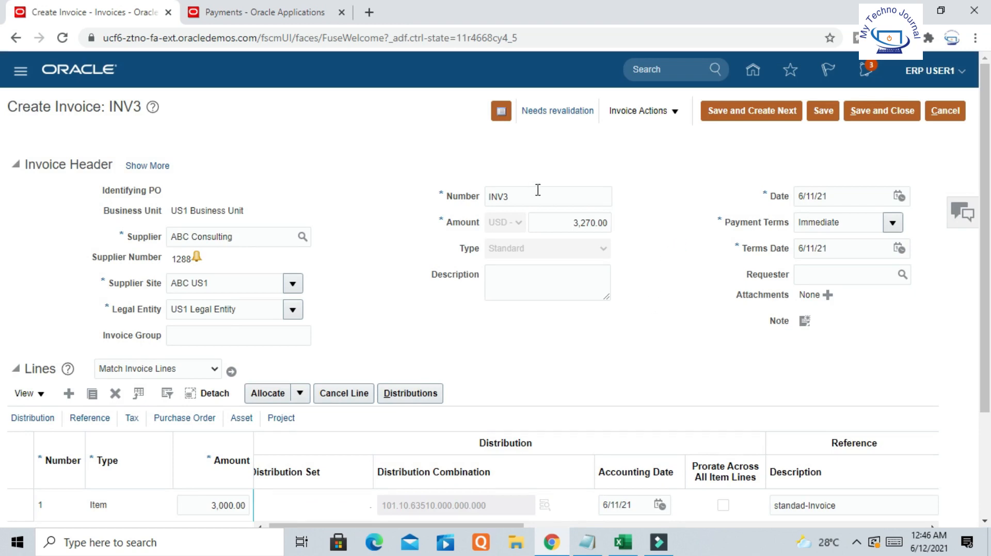
left_click(668, 111)
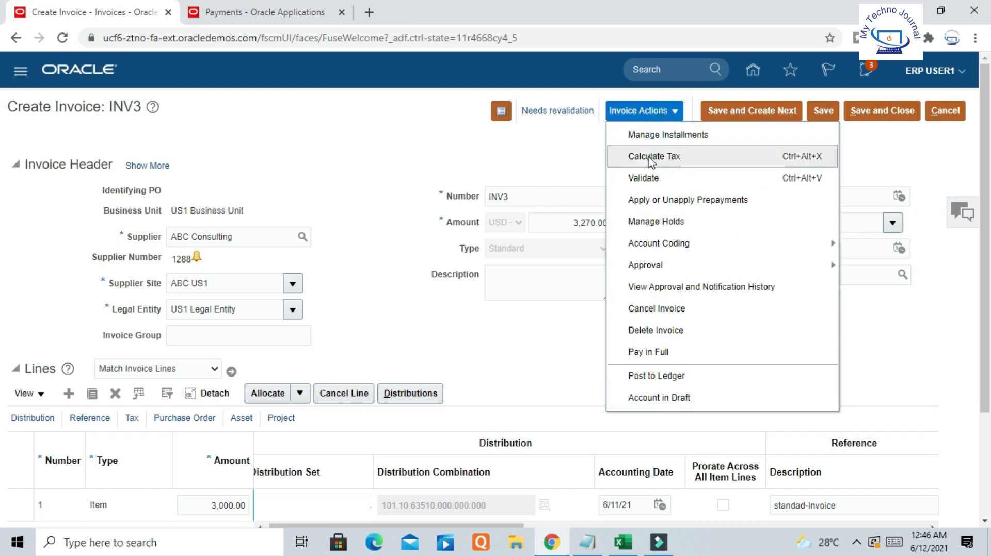
left_click(642, 179)
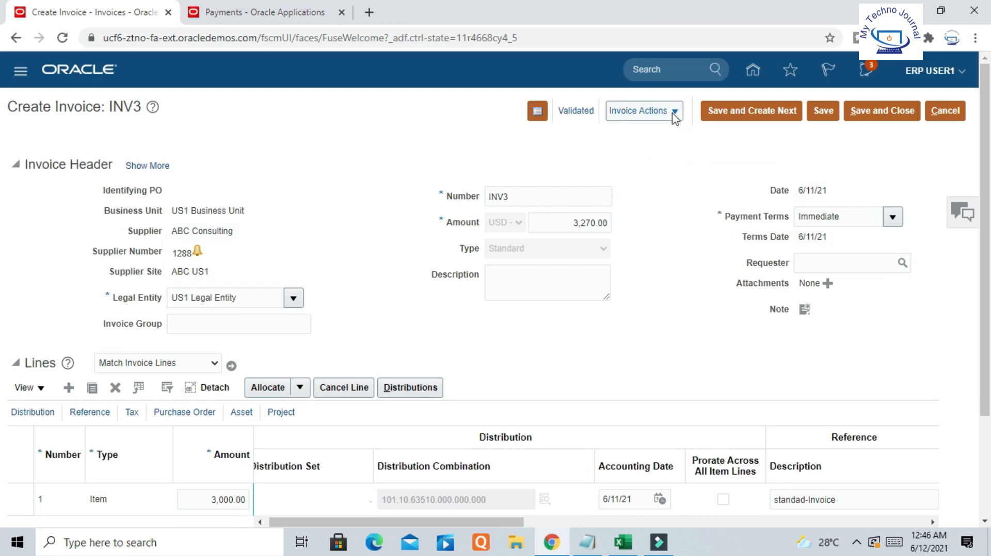
Switch to the Prepayment sheet in Excel and review the standard invoice's expense and liability entries in rows 9 and 10.
left_click(625, 546)
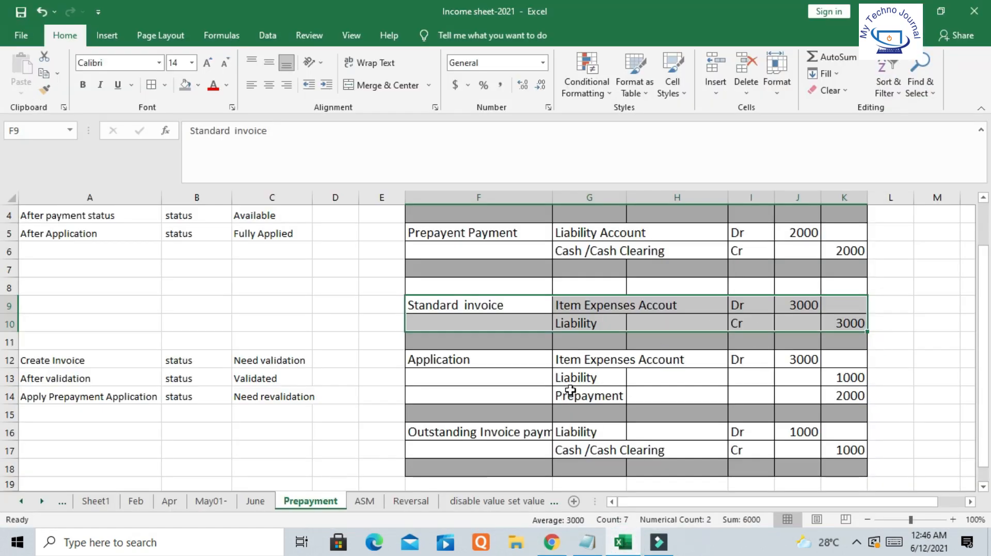
left_click_drag(483, 303, 573, 292)
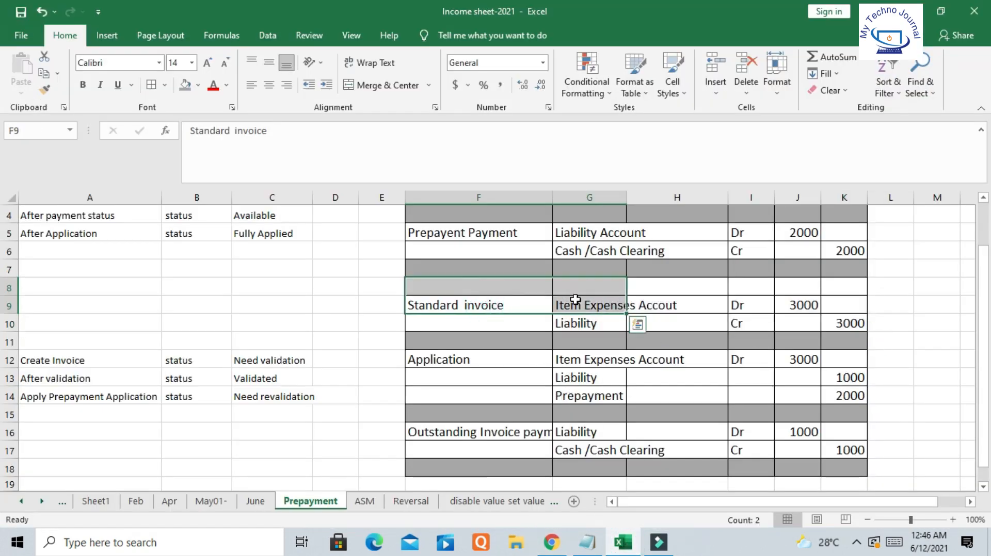
scroll(737, 285, "down", 1)
scroll(580, 376, "up", 2)
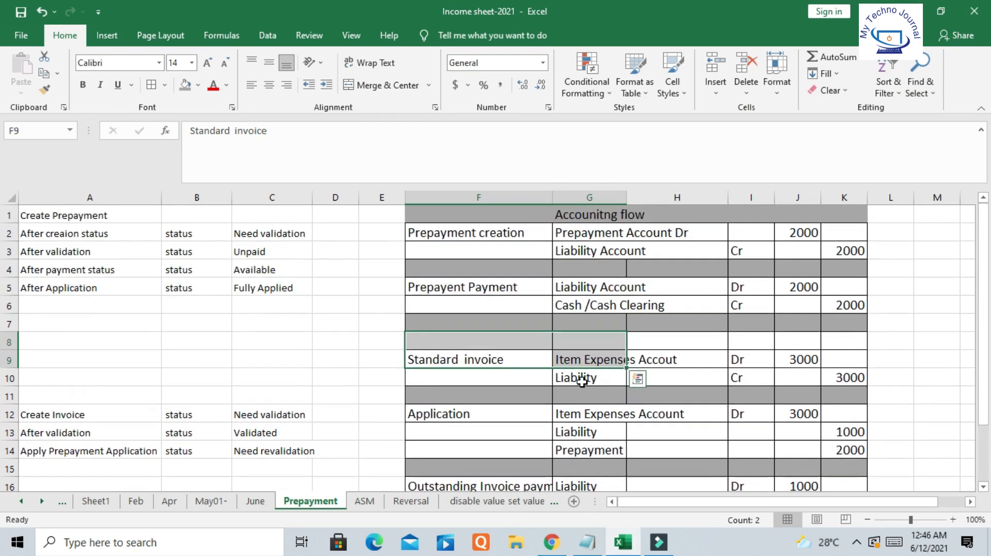
left_click_drag(416, 356, 860, 387)
left_click(922, 394)
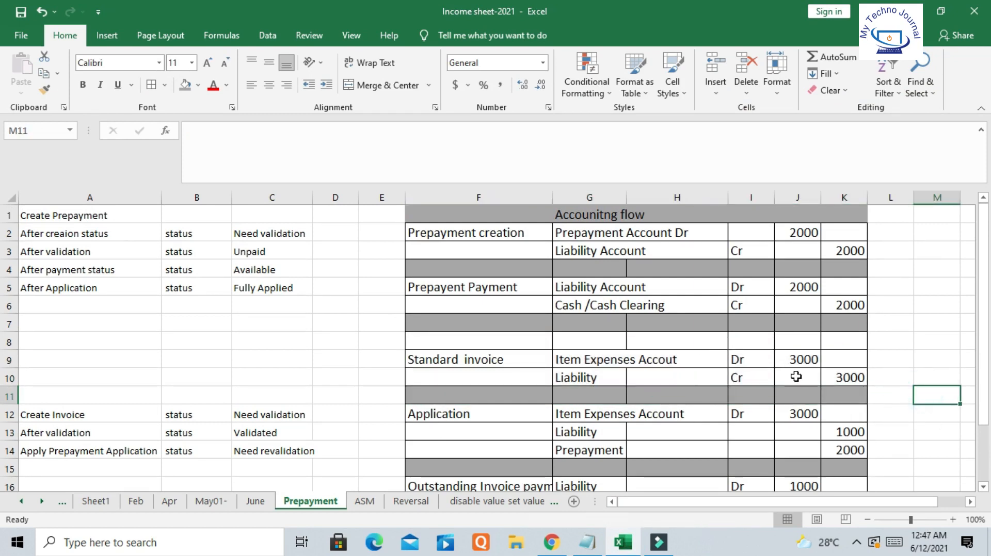
left_click(799, 362)
left_click_drag(577, 379, 855, 381)
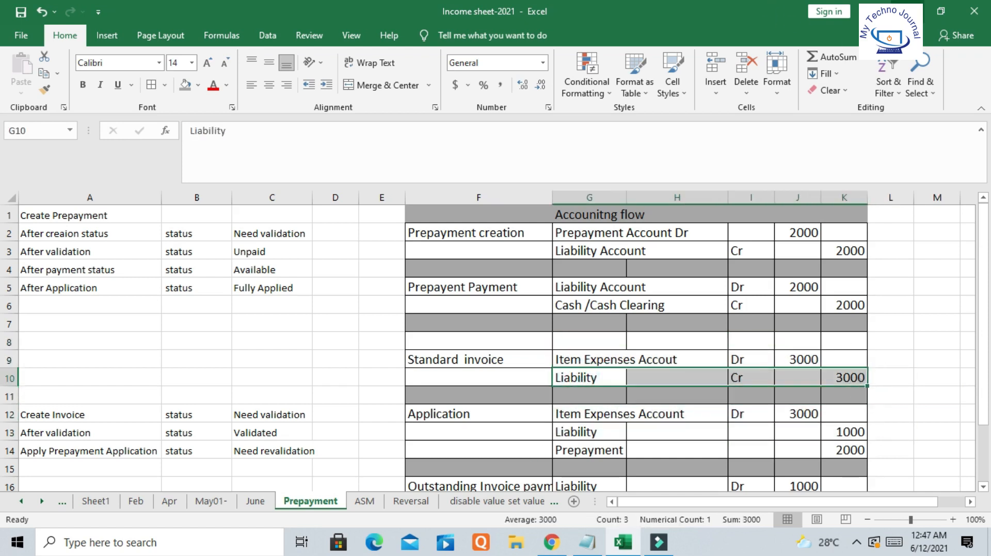
Switch back to Oracle, post invoice INV3 to the ledger and open its accounting lines.
key("alt+Tab")
left_click(671, 111)
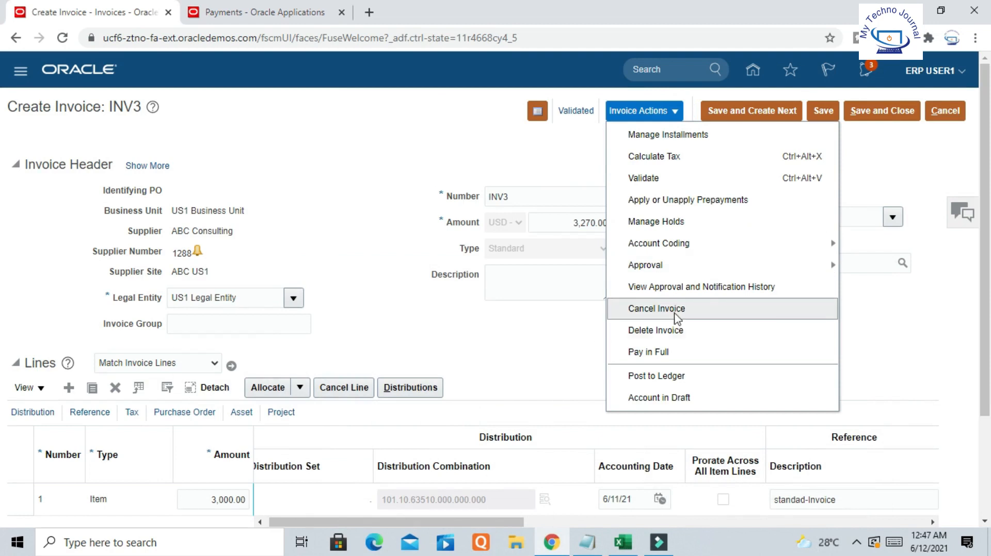
left_click(668, 380)
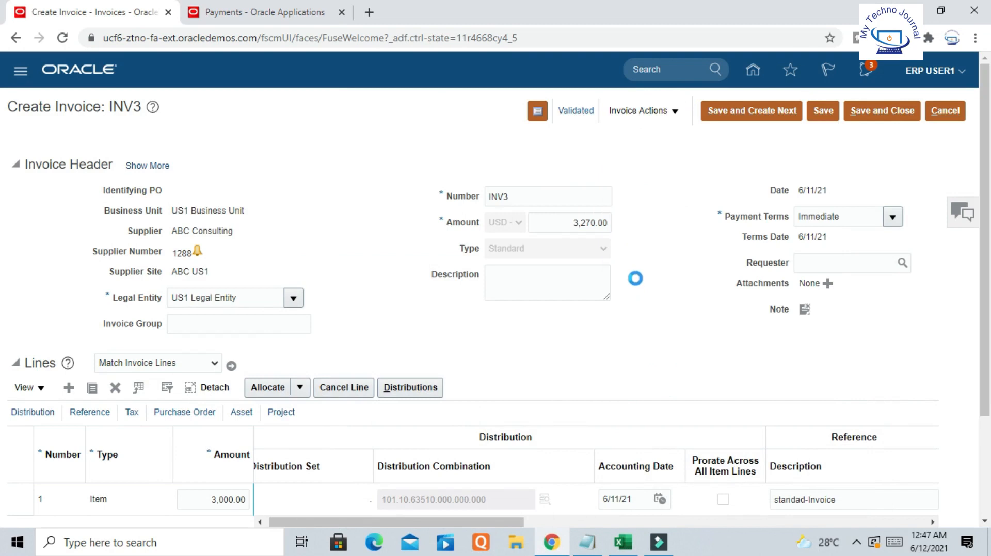
scroll(630, 239, "down", 2)
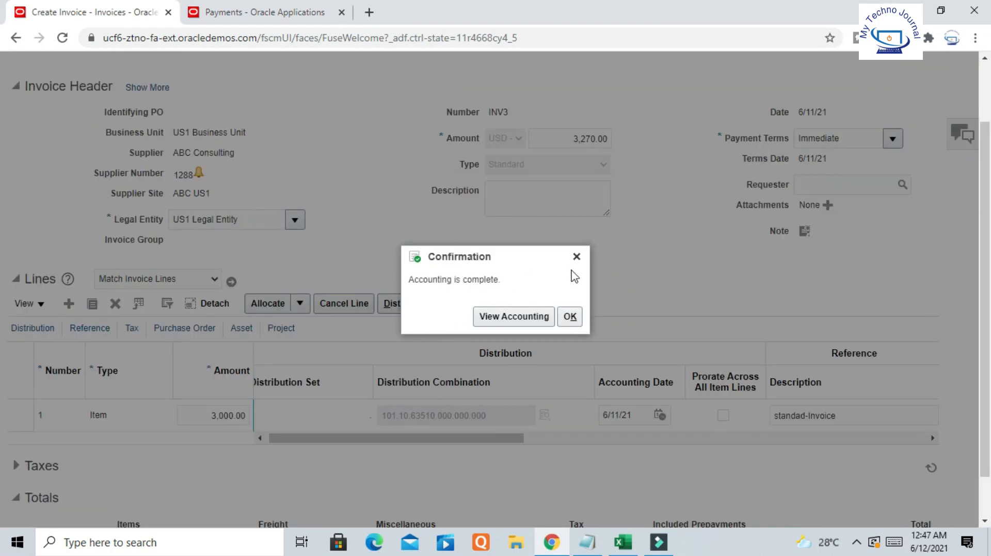
left_click(527, 317)
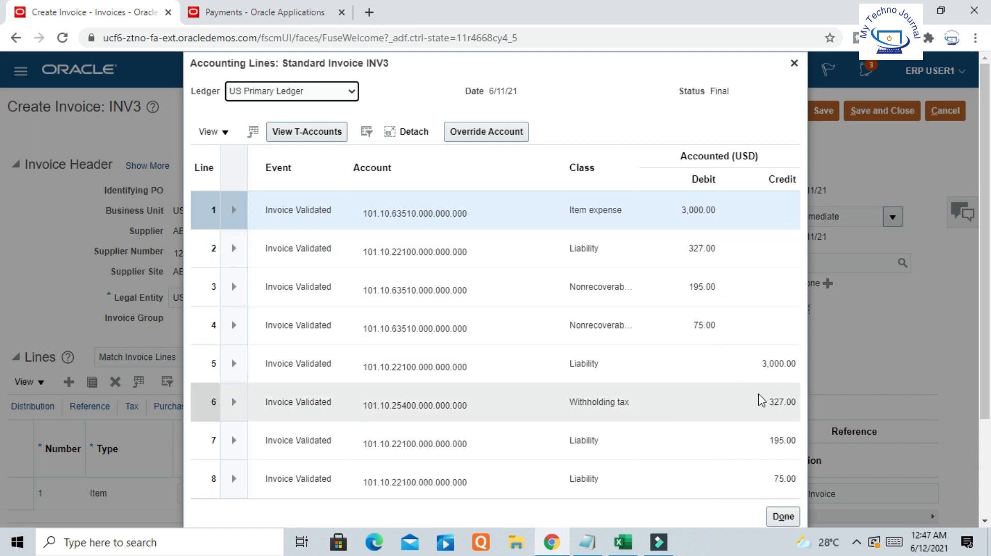
Review the remaining accounting lines of INV3, close them, and check the supplier's available prepayments alert.
scroll(750, 367, "down", 2)
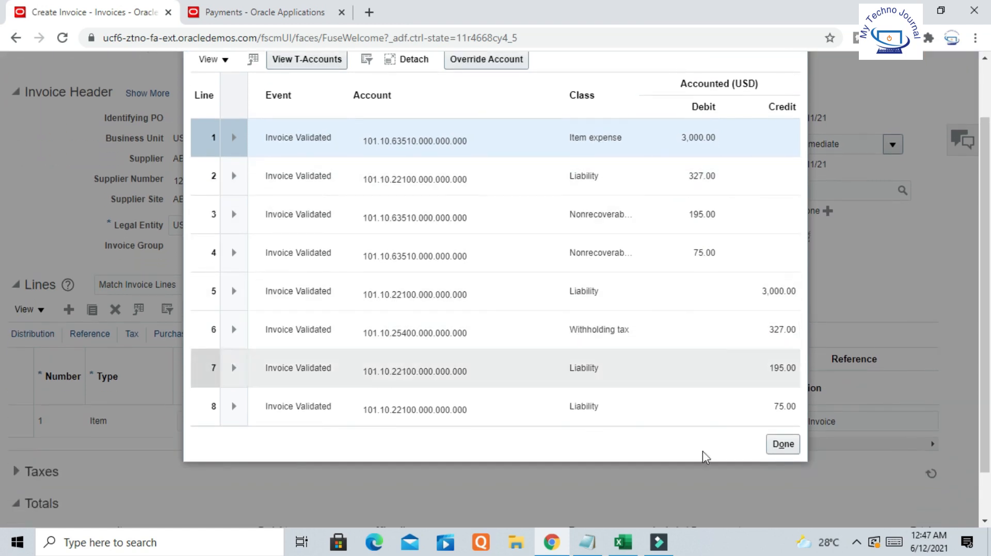
left_click(784, 446)
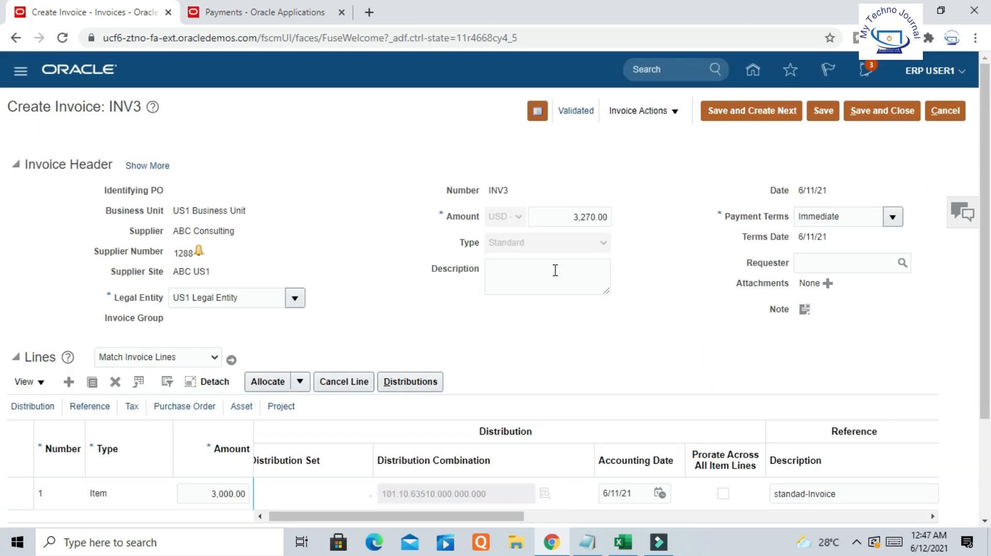
mouse_move(201, 256)
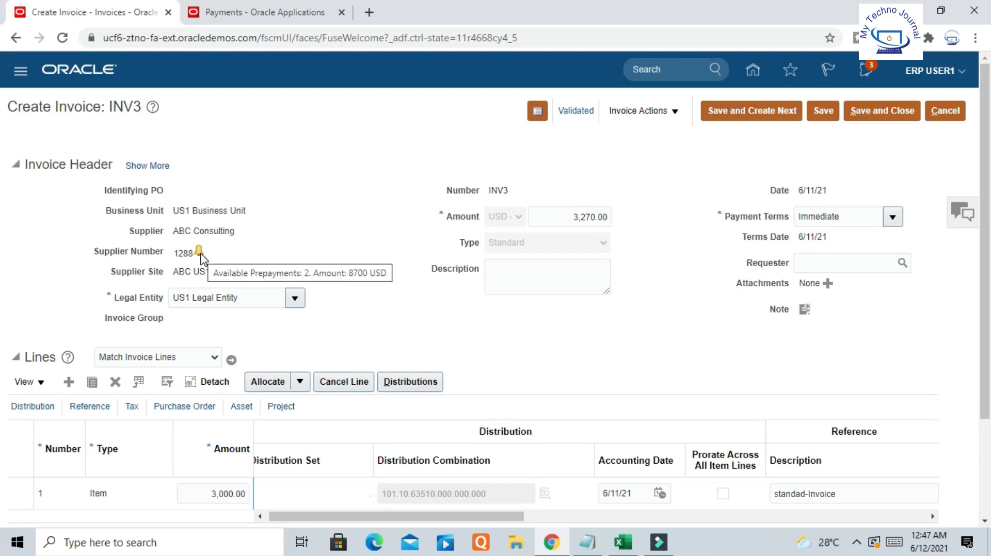
left_click(326, 228)
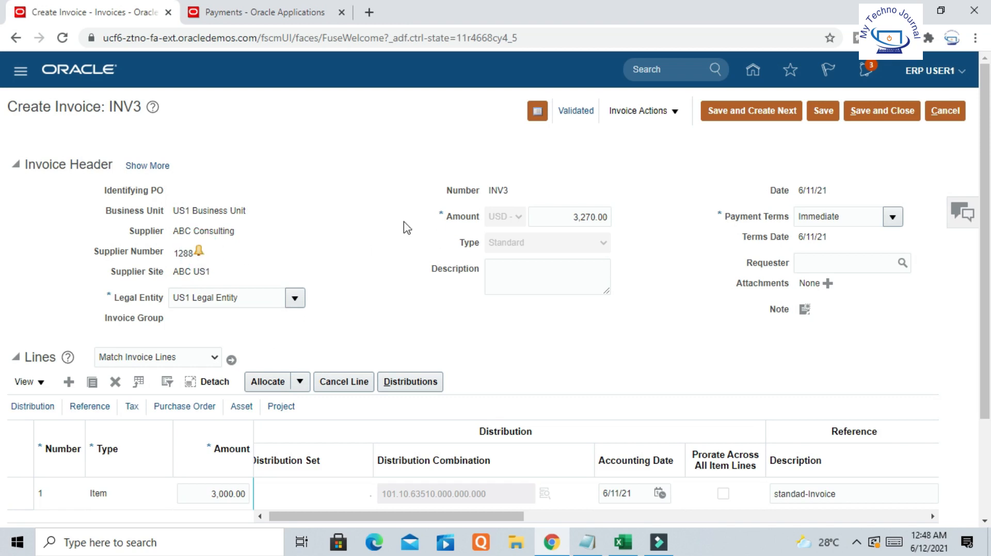
mouse_move(202, 255)
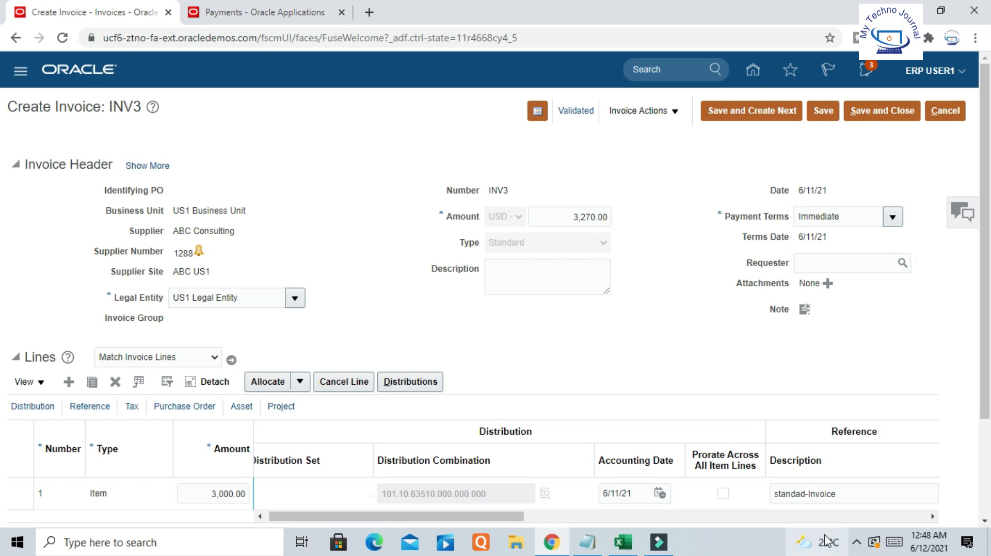
Switch to the Prepayment sheet in Excel and review the Apply Prepayment Application status in row 14.
left_click(627, 540)
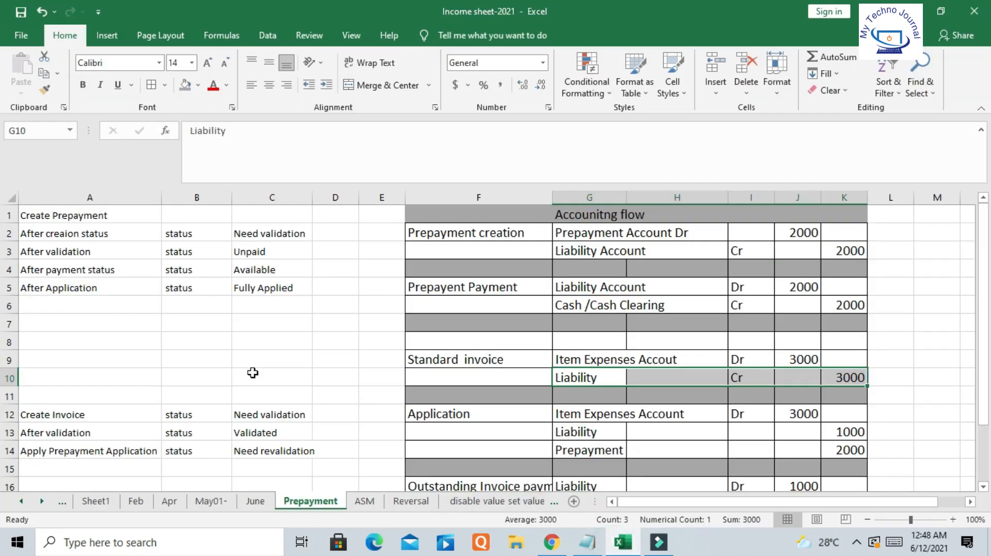
scroll(206, 392, "down", 1)
left_click_drag(55, 403, 303, 395)
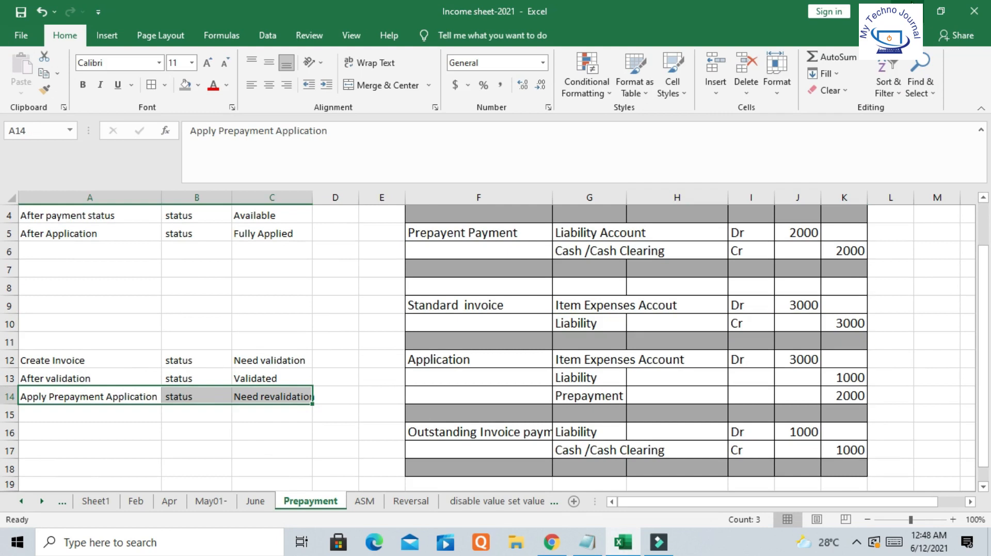
Switch back to Oracle and apply 2,000.00 of prepayment PP3 to invoice INV3.
left_click(908, 11)
left_click(675, 111)
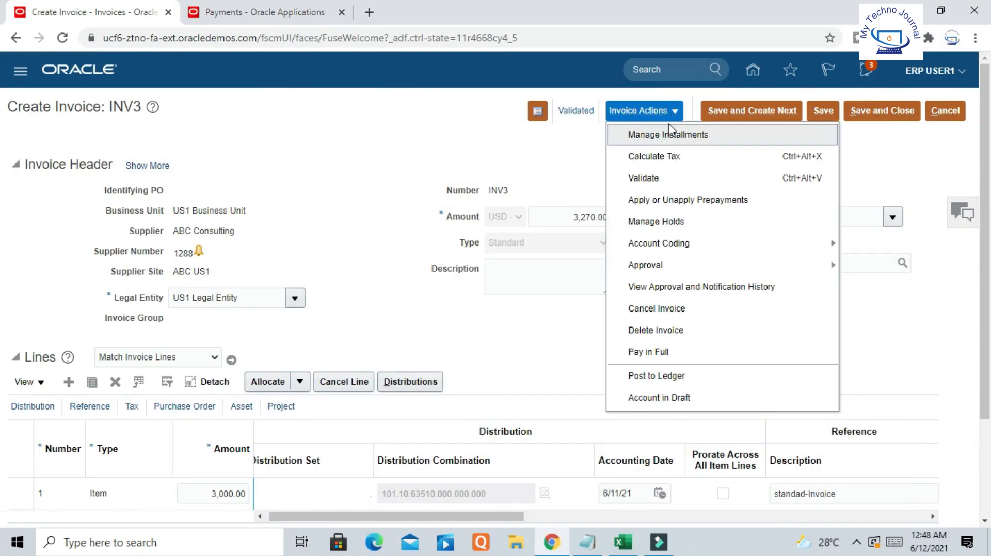
left_click(660, 201)
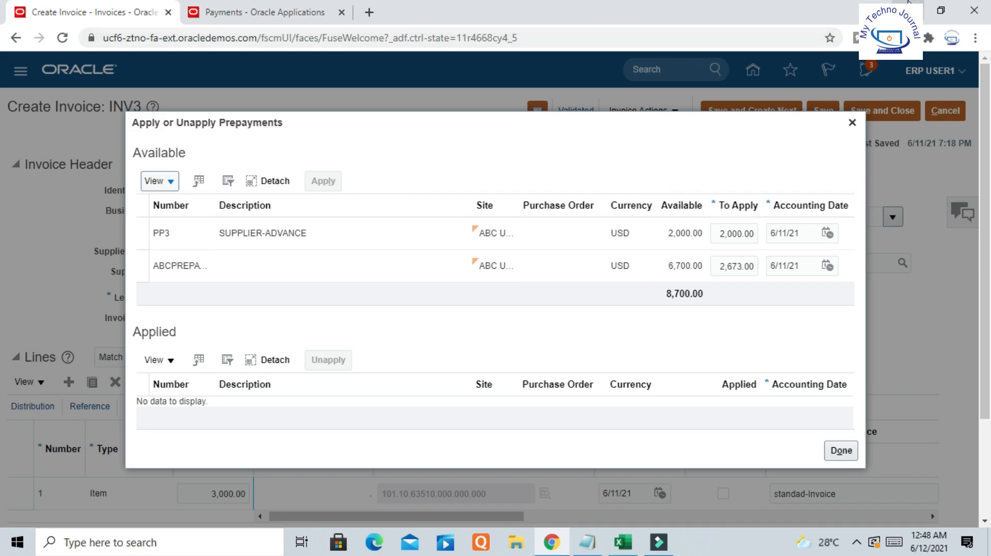
left_click(324, 235)
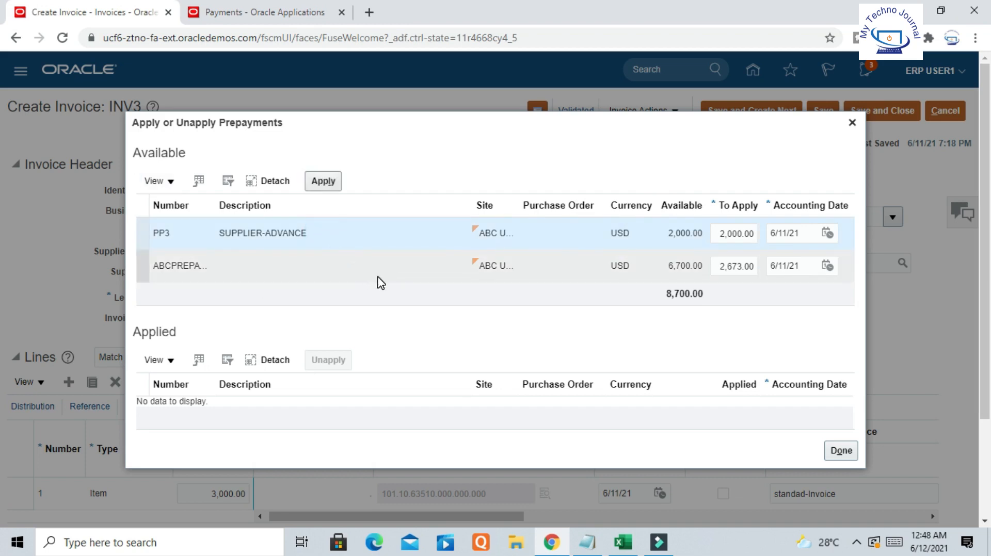
left_click(323, 180)
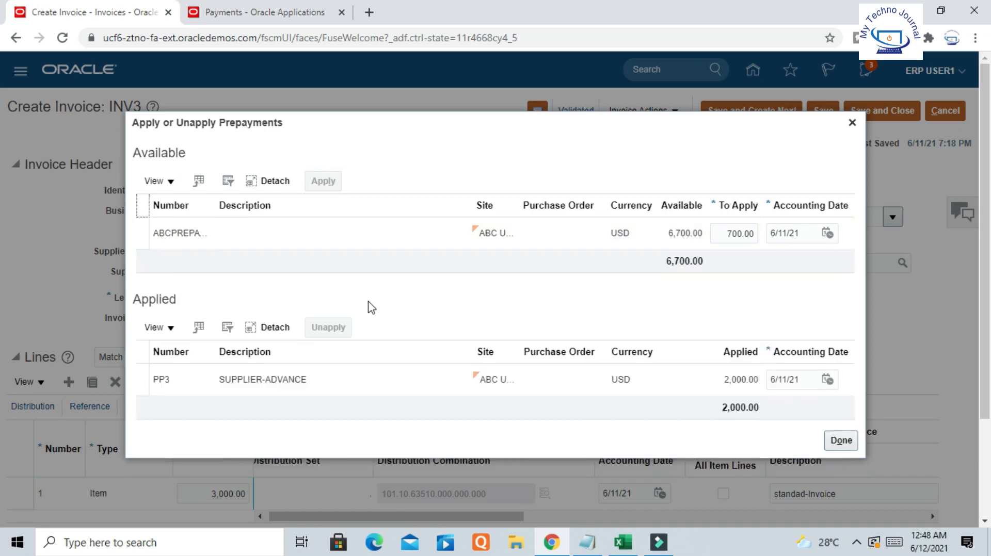
left_click(325, 384)
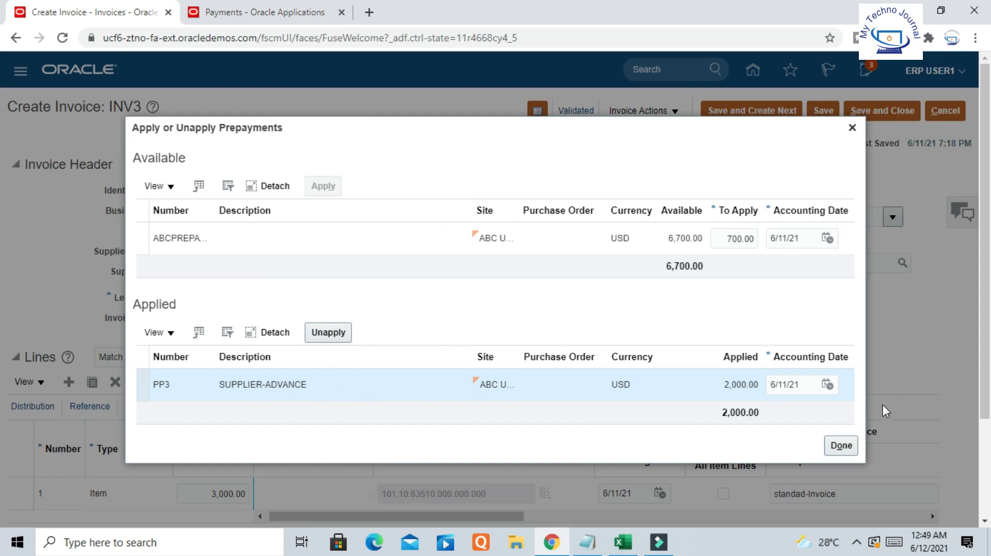
left_click(841, 445)
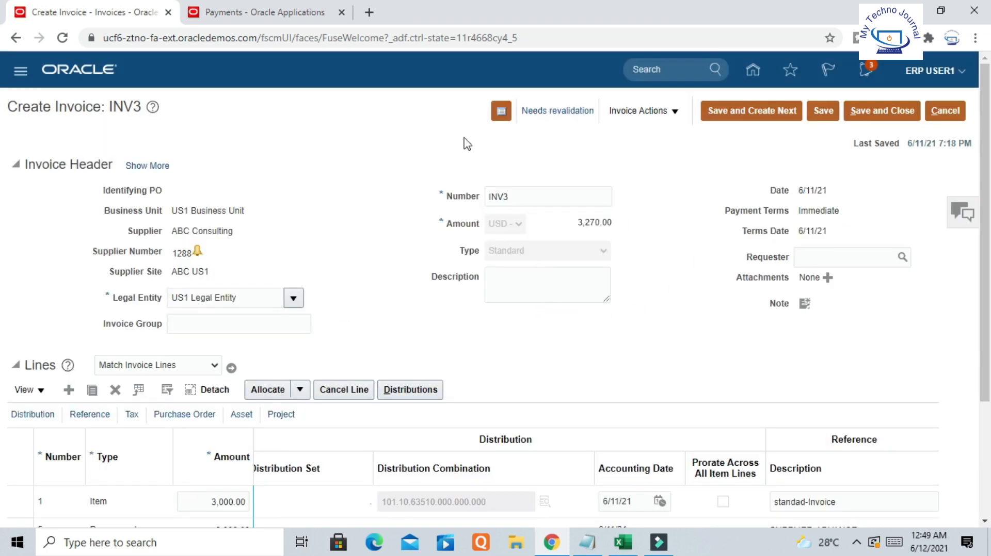
Revalidate invoice INV3 with the applied prepayment.
left_click_drag(597, 123, 624, 149)
left_click(624, 154)
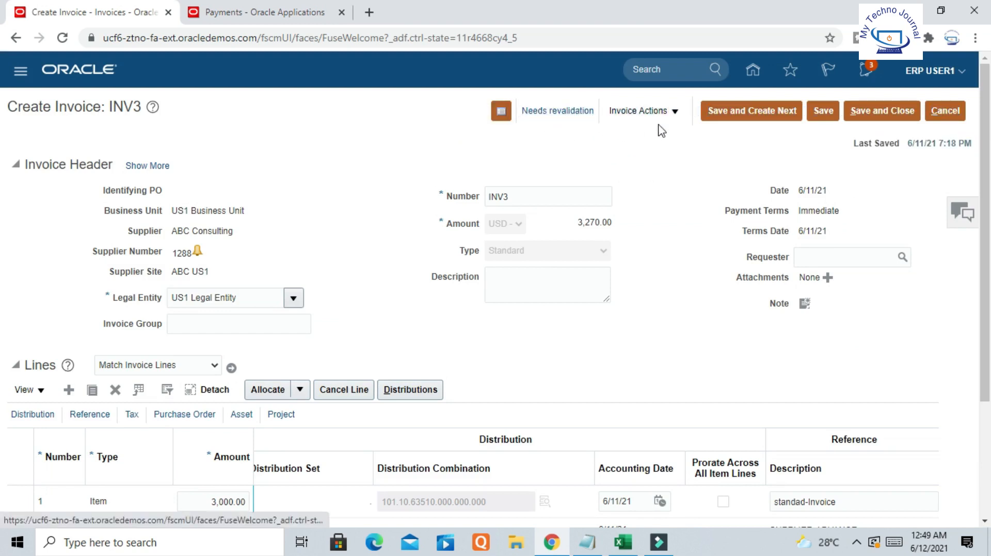
left_click(676, 120)
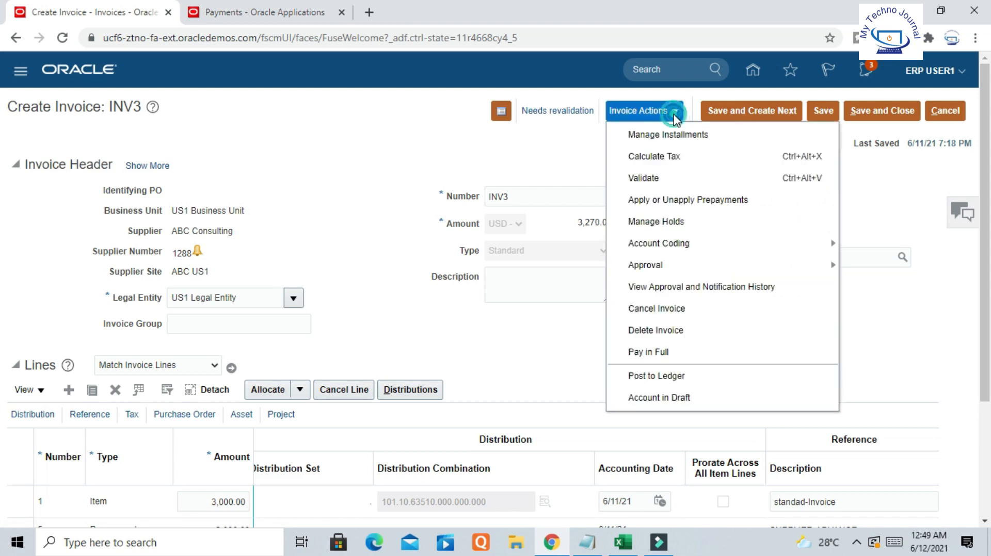
left_click(647, 178)
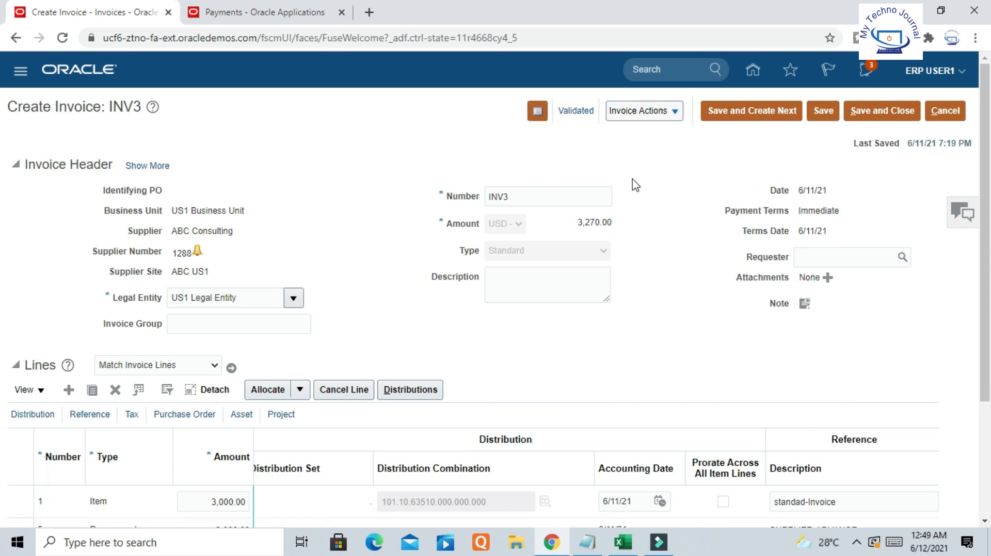
Open the invoice summary of INV3, check its accounting and payment status, and close it.
left_click(577, 112)
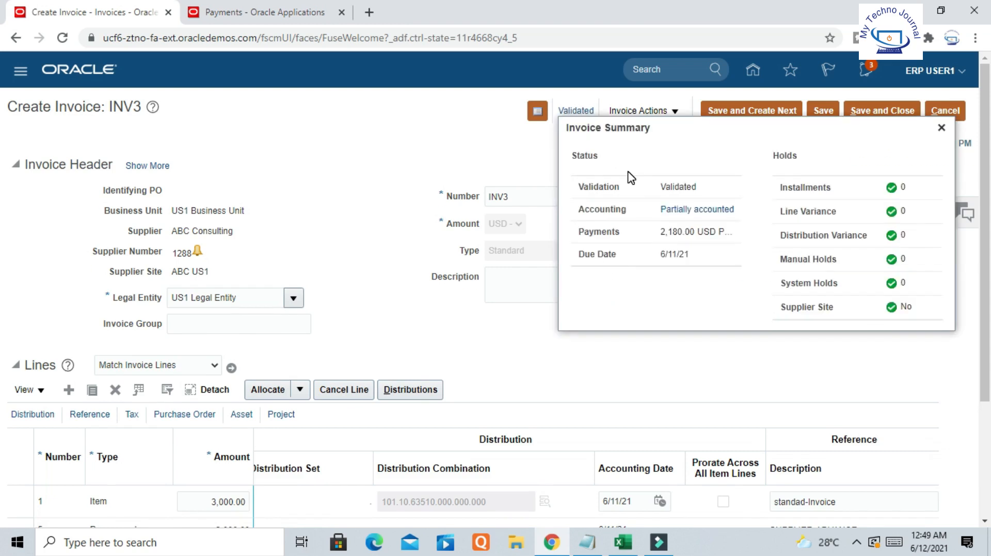
left_click(752, 205)
left_click_drag(663, 231, 729, 232)
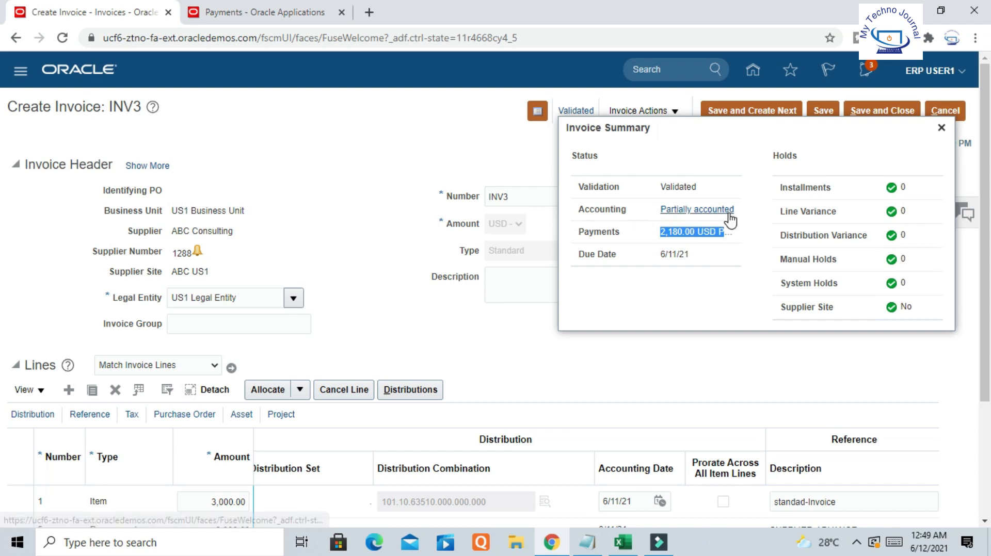
left_click(942, 128)
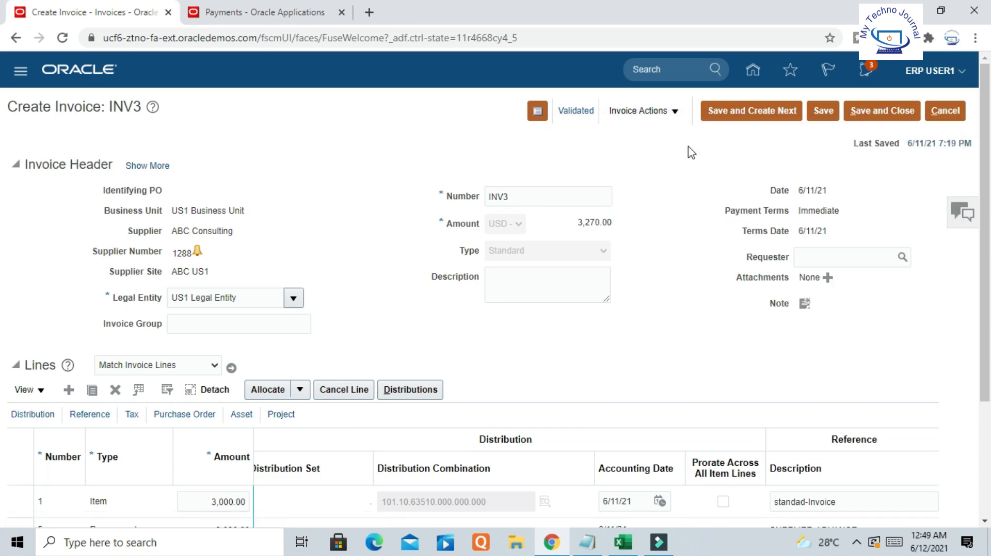
Post the prepayment application on invoice INV3 to the ledger and open the resulting accounting lines.
left_click(671, 111)
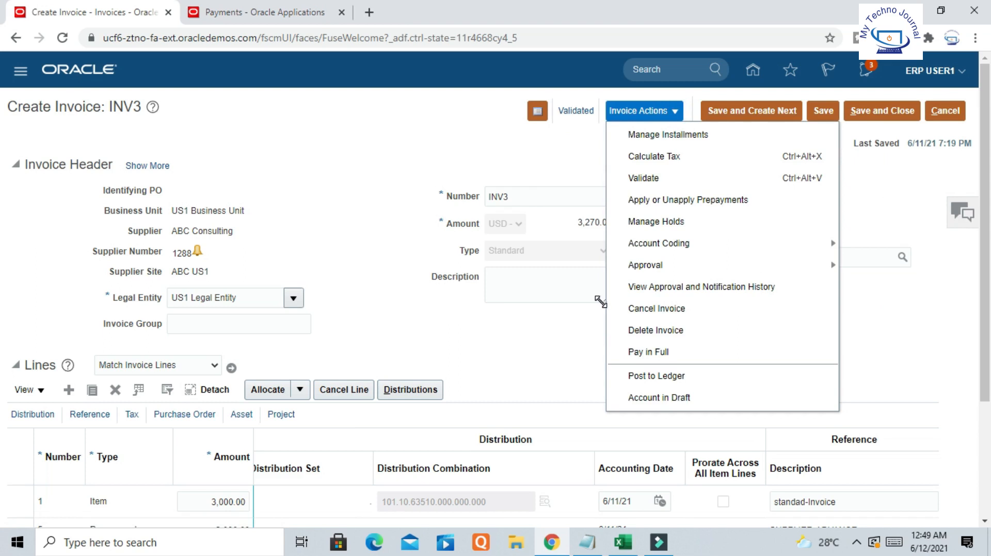
left_click(650, 379)
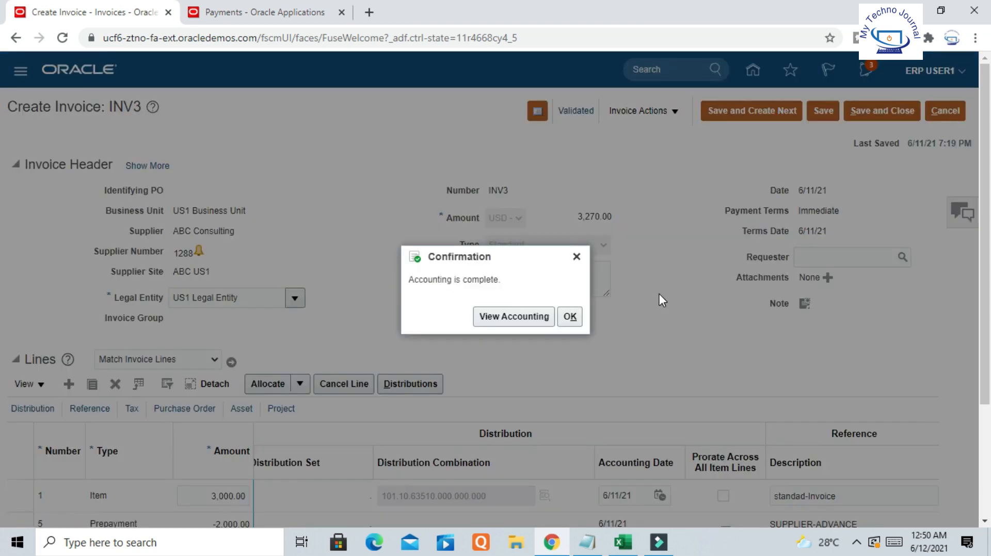
left_click(502, 317)
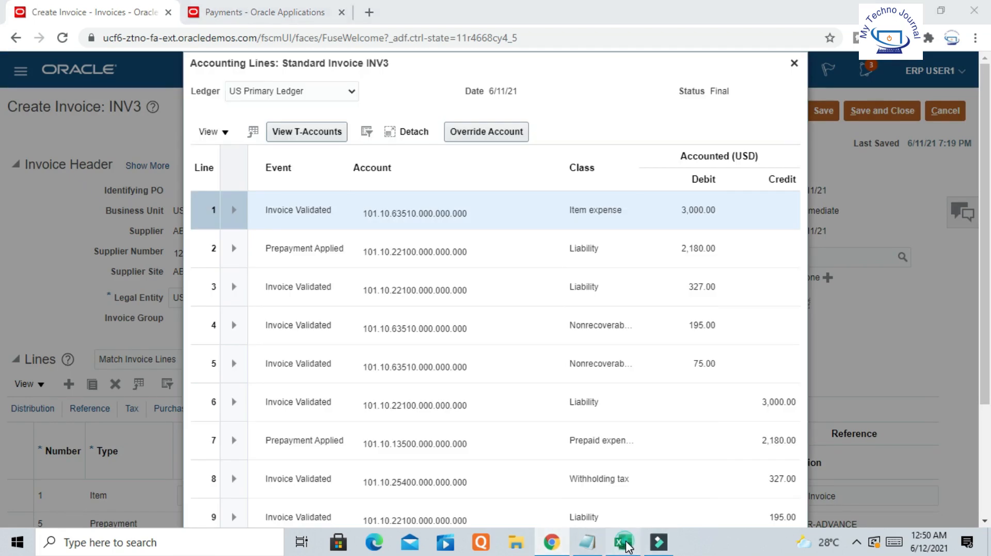
Switch to the Prepayment sheet in Excel and review the Application entries for expense, liability and prepayment in rows 12 to 14.
left_click(624, 543)
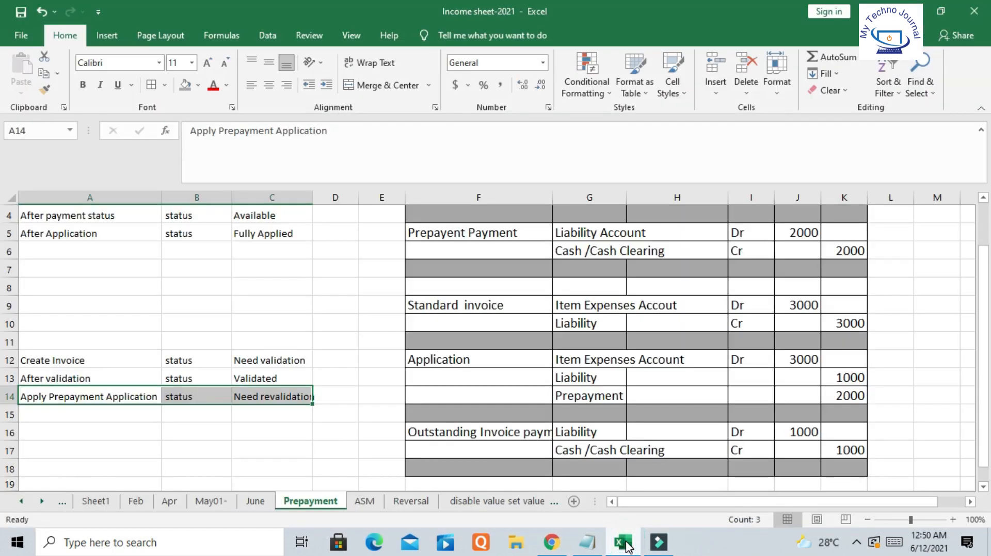
left_click_drag(460, 361, 833, 396)
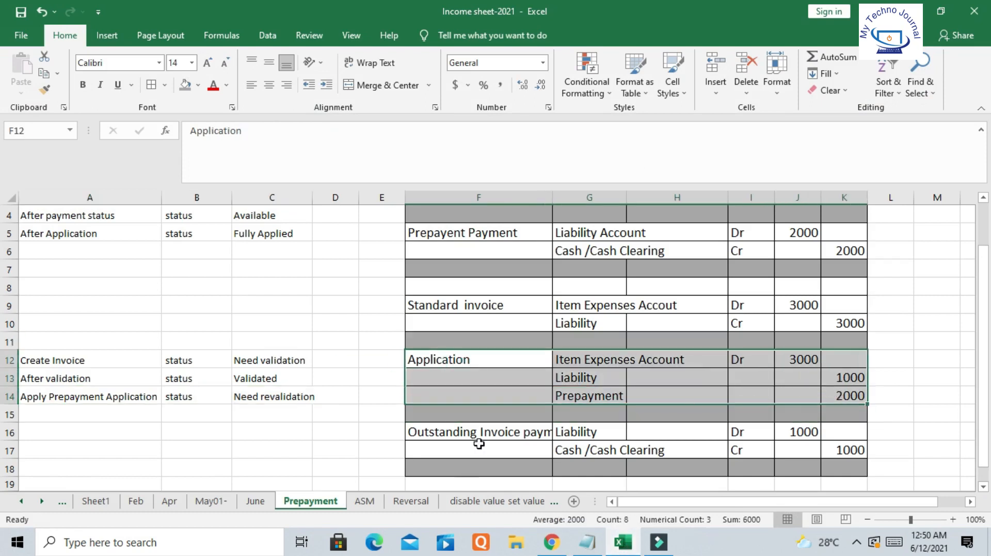
left_click(603, 360)
left_click(806, 360)
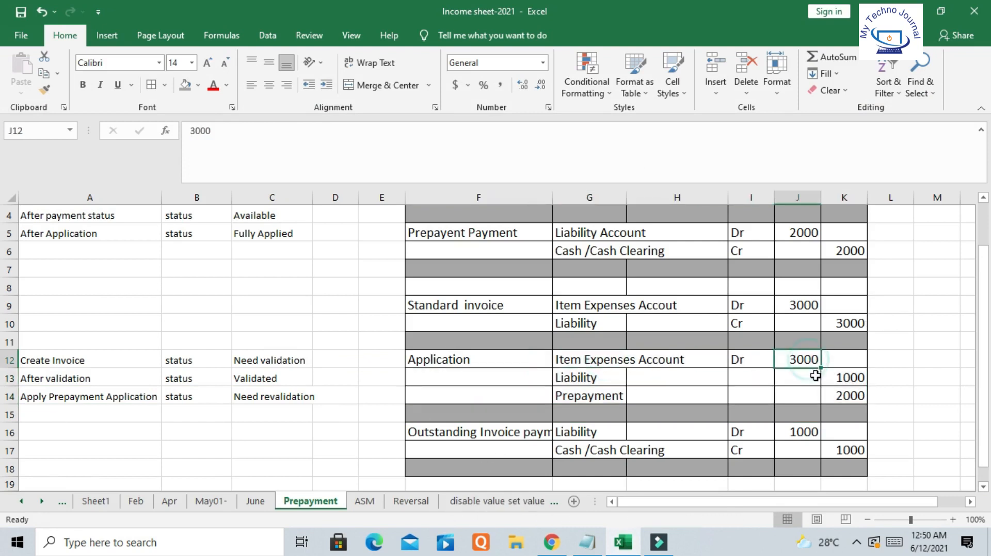
left_click(598, 380)
left_click(859, 378)
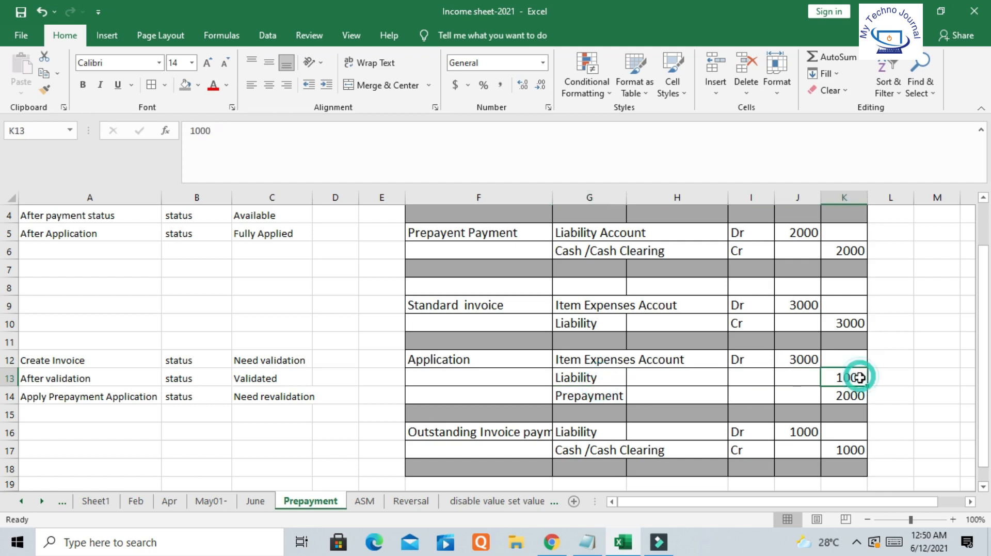
left_click(584, 403)
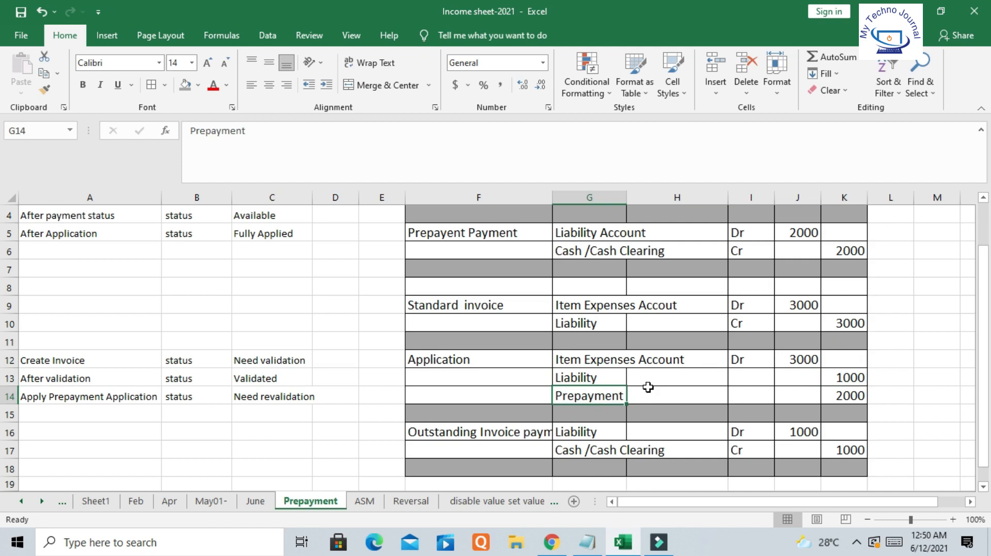
left_click(600, 378)
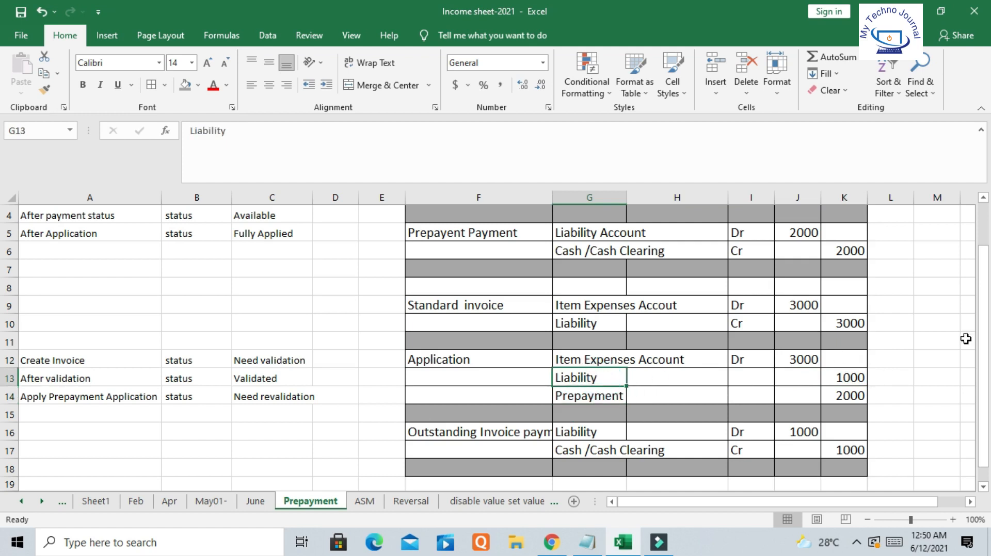
left_click(851, 377)
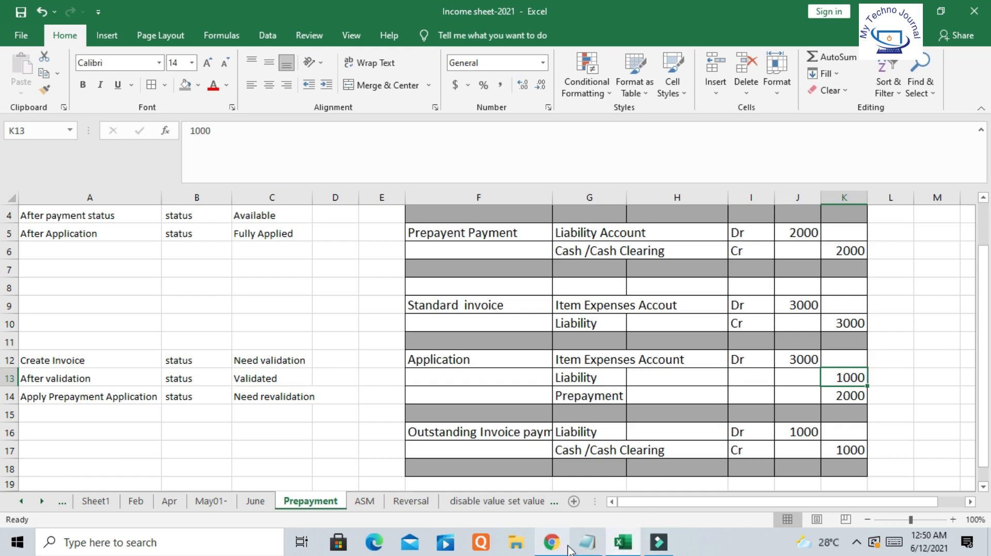
Switch back to Oracle, examine the liability and prepaid expense lines in INV3's accounting, and close the accounting lines.
left_click(551, 543)
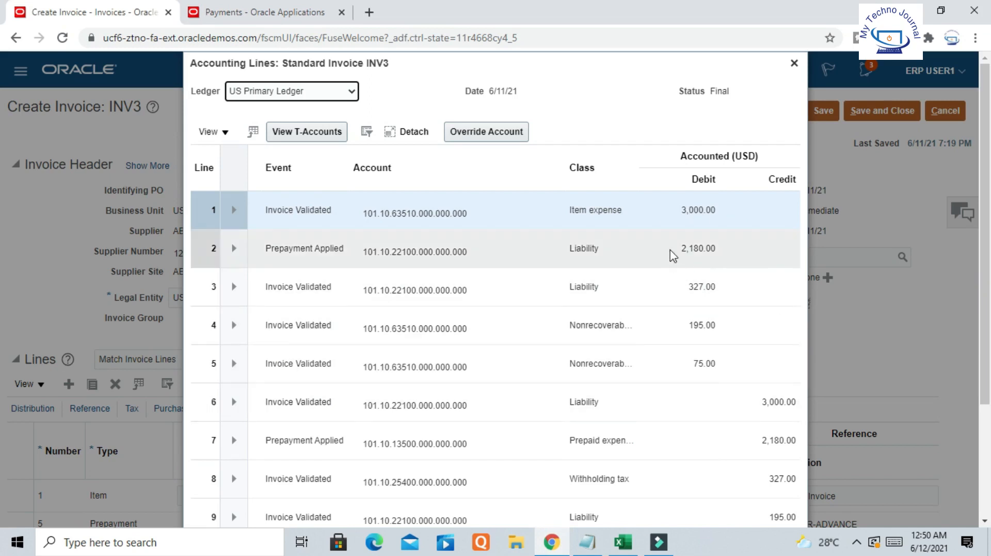
scroll(699, 237, "down", 3)
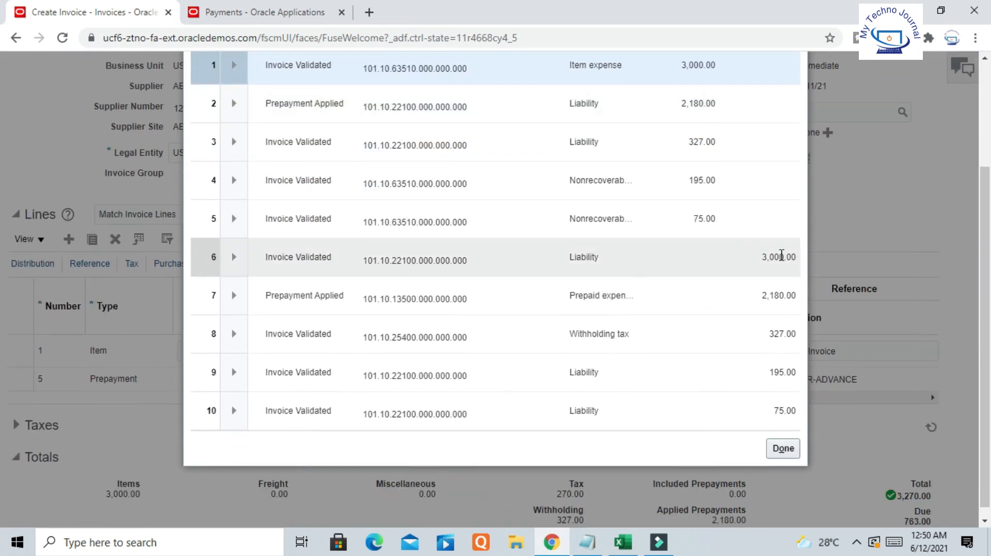
left_click_drag(572, 302, 726, 345)
scroll(741, 335, "down", 1)
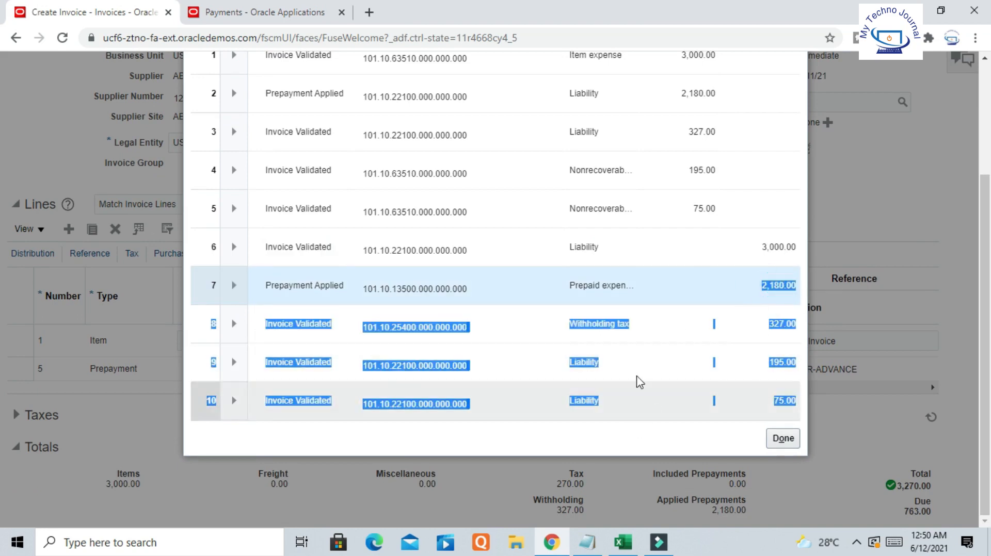
left_click(611, 285)
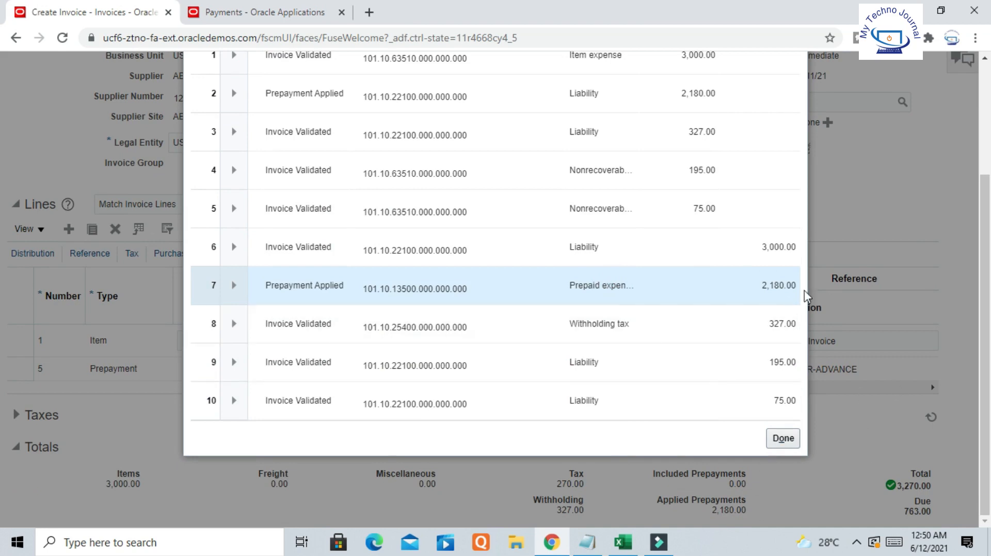
left_click(780, 441)
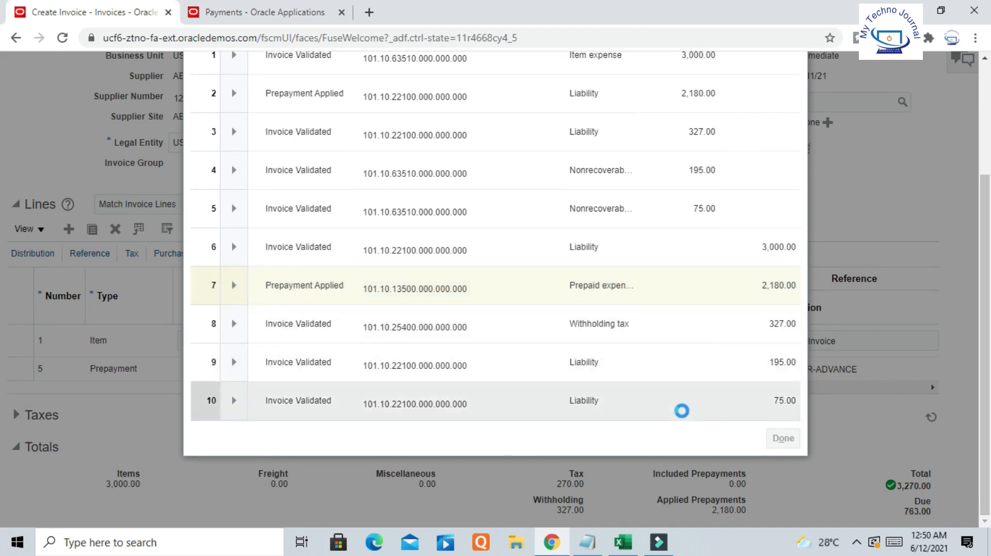
scroll(686, 361, "down", 3)
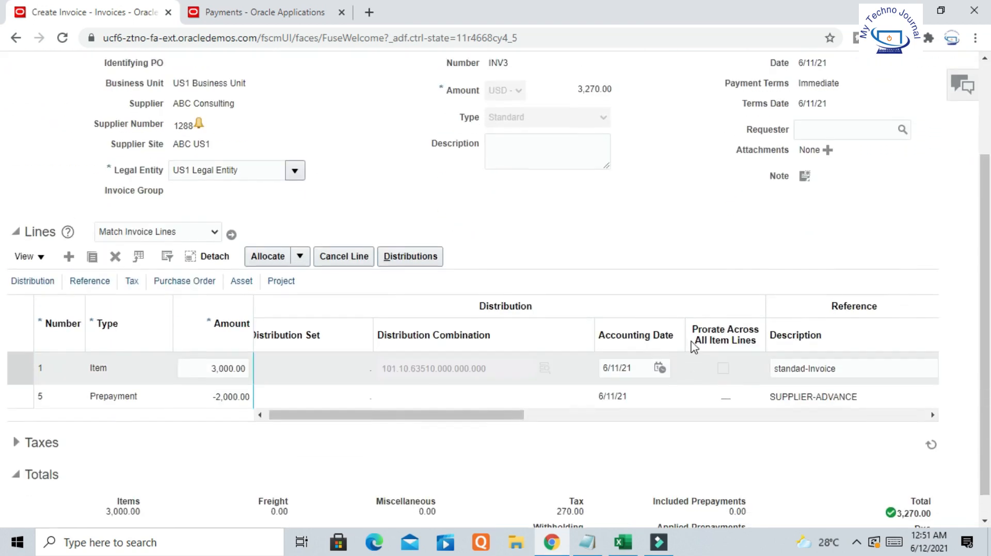
Start paying invoice INV3 in full, with the BofA bank account and the Standard Check payment process profile.
scroll(694, 346, "up", 3)
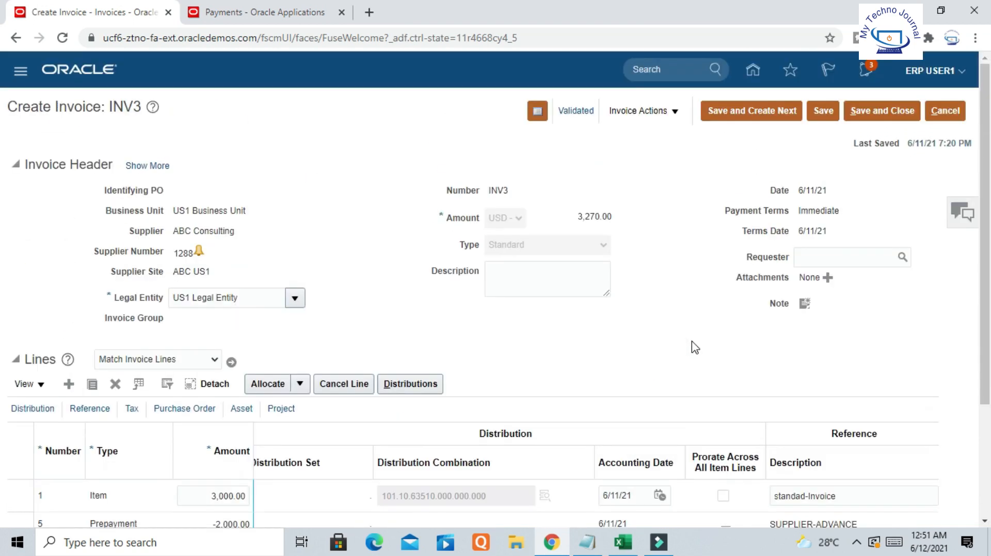
scroll(657, 268, "down", 3)
scroll(663, 259, "up", 3)
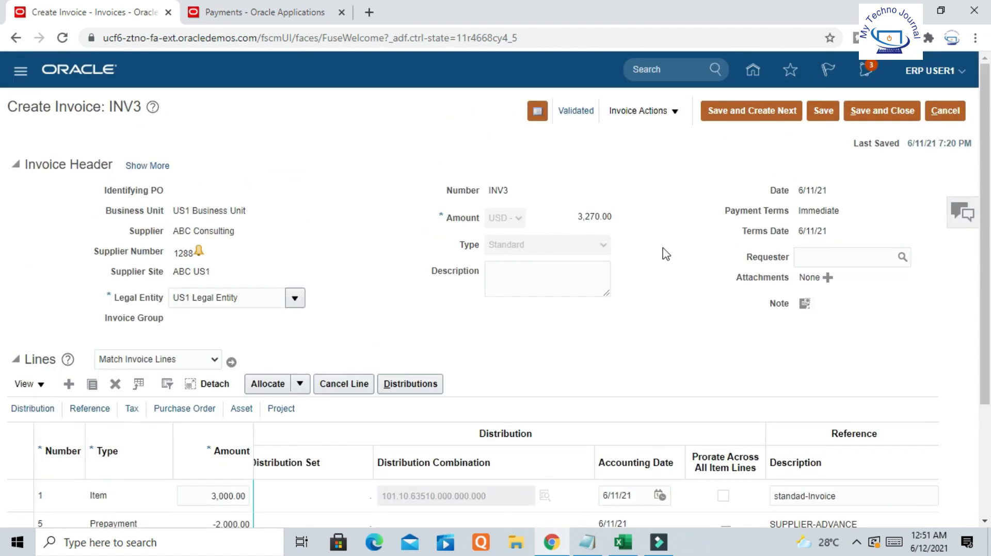
left_click(675, 114)
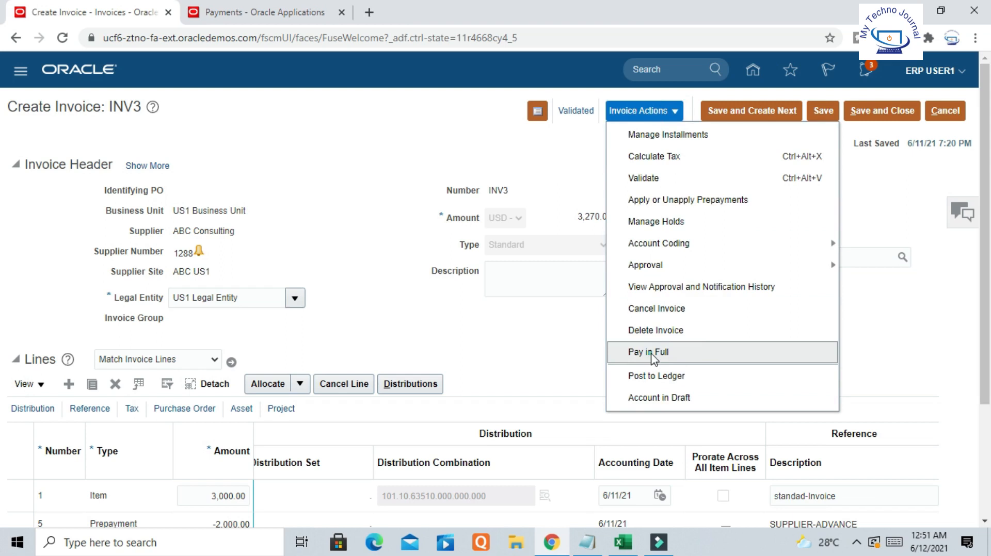
left_click(653, 356)
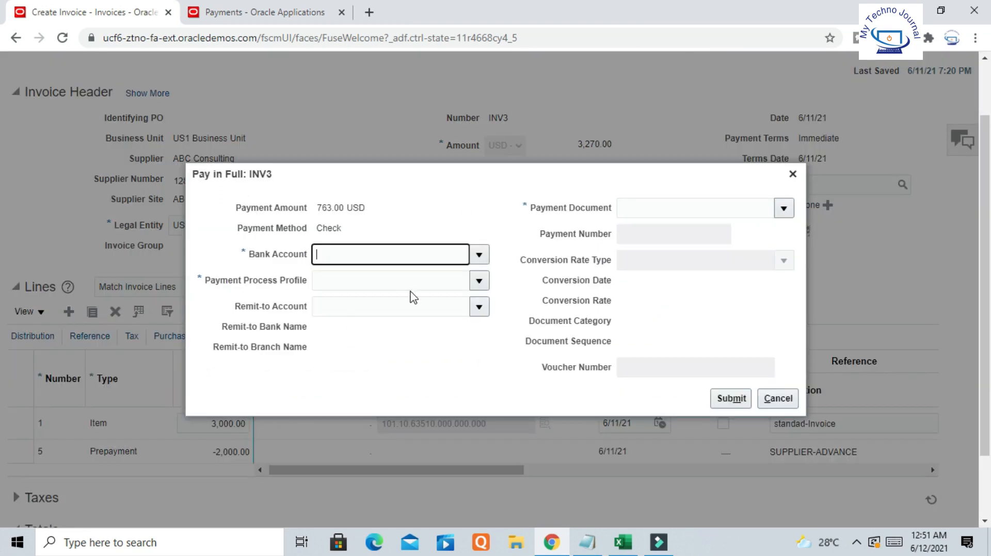
left_click(479, 255)
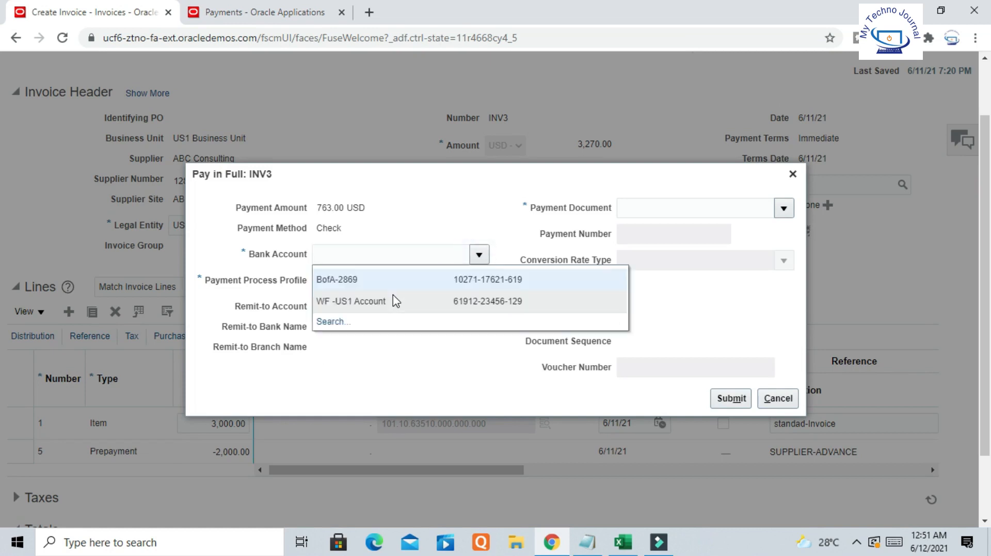
left_click(341, 280)
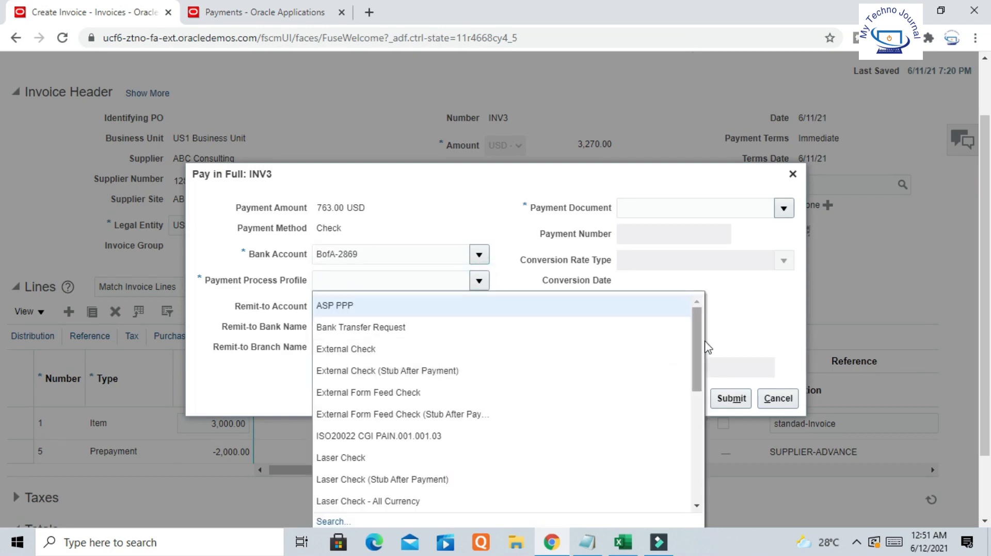
left_click_drag(698, 333, 656, 442)
scroll(653, 444, "down", 1)
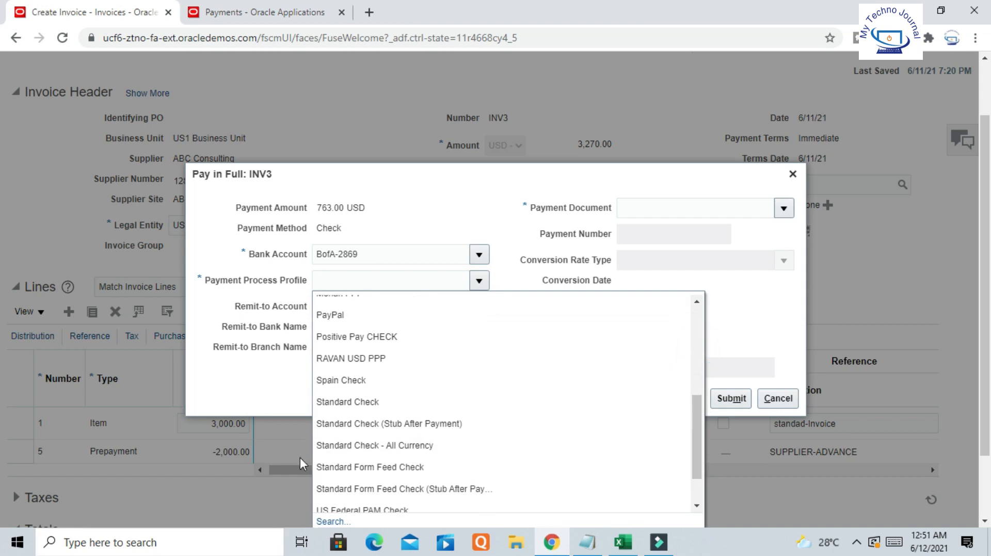
left_click(359, 405)
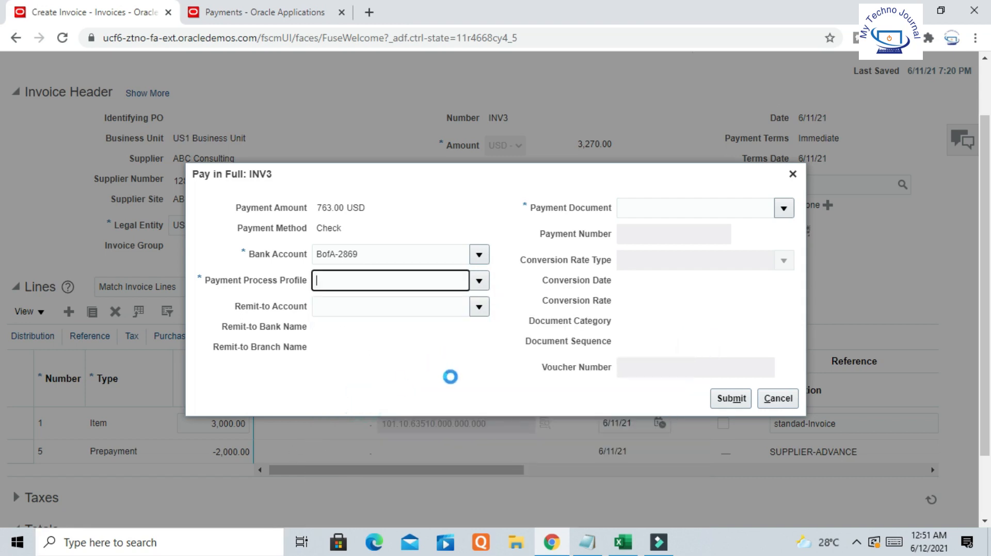
Choose Check Stock A as the payment document, submit the payment and acknowledge the confirmation.
left_click(782, 208)
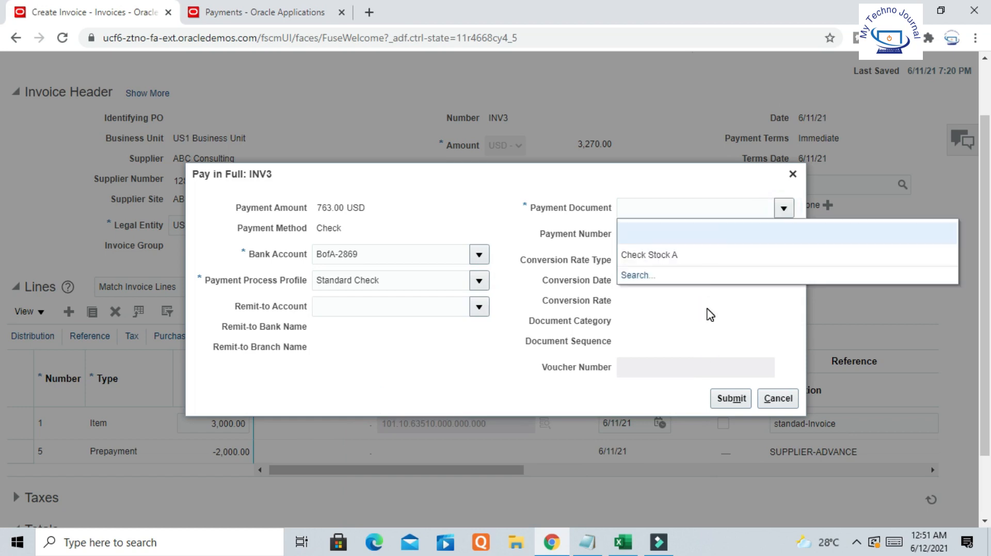
left_click(647, 256)
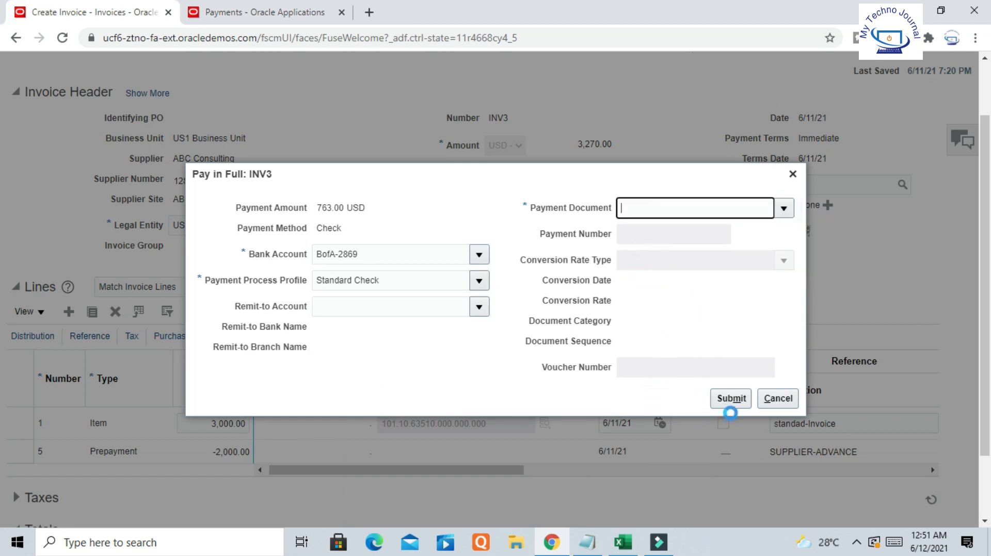
left_click(730, 400)
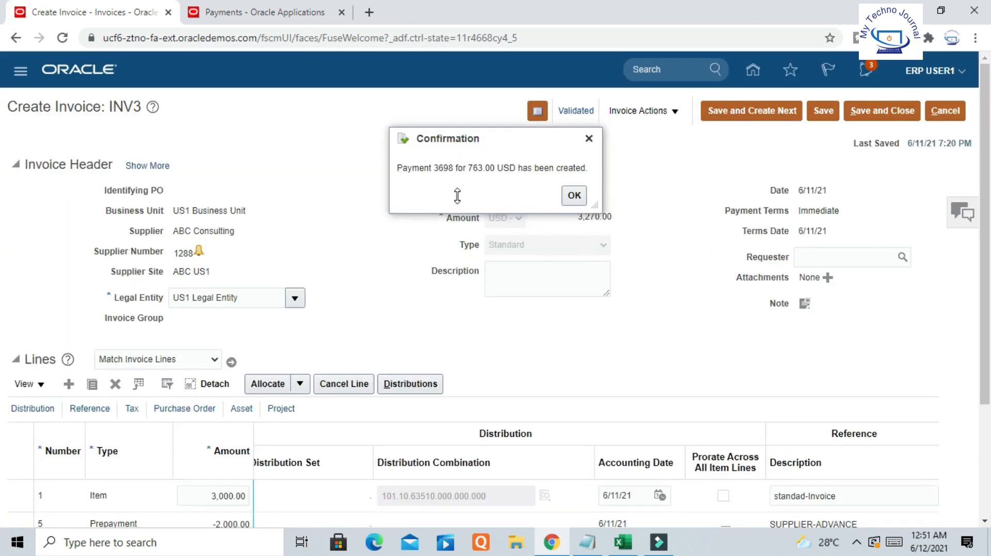
left_click(575, 196)
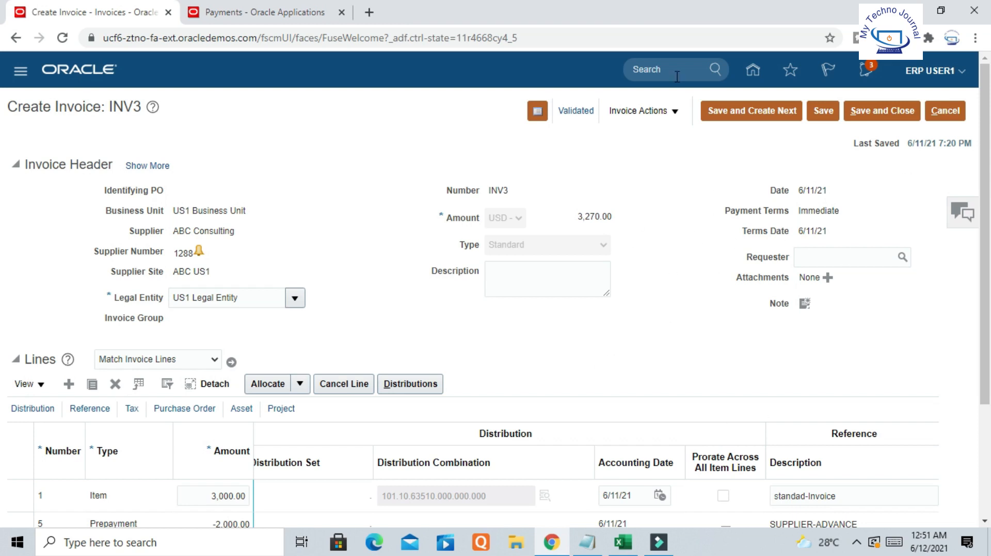
Save and close invoice INV3.
left_click(866, 114)
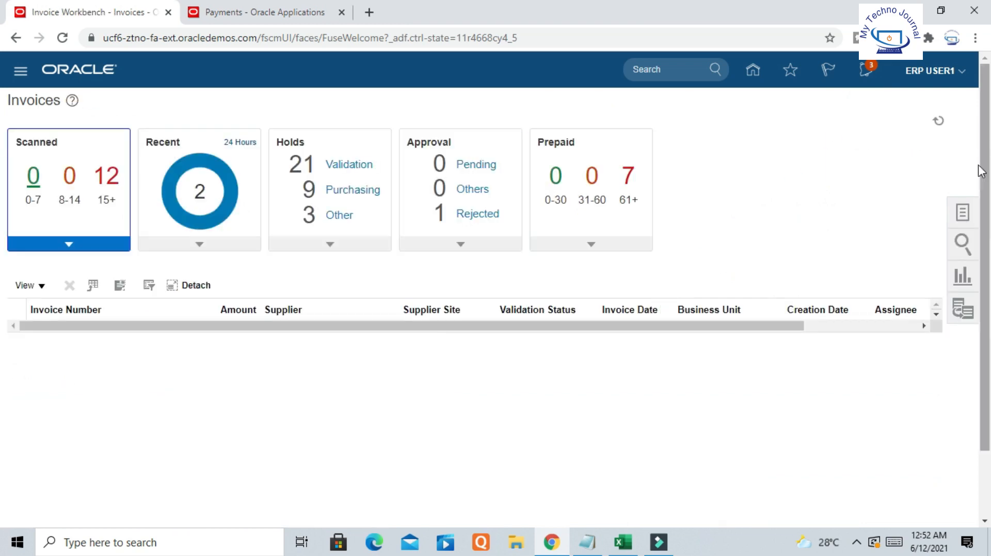
left_click(962, 212)
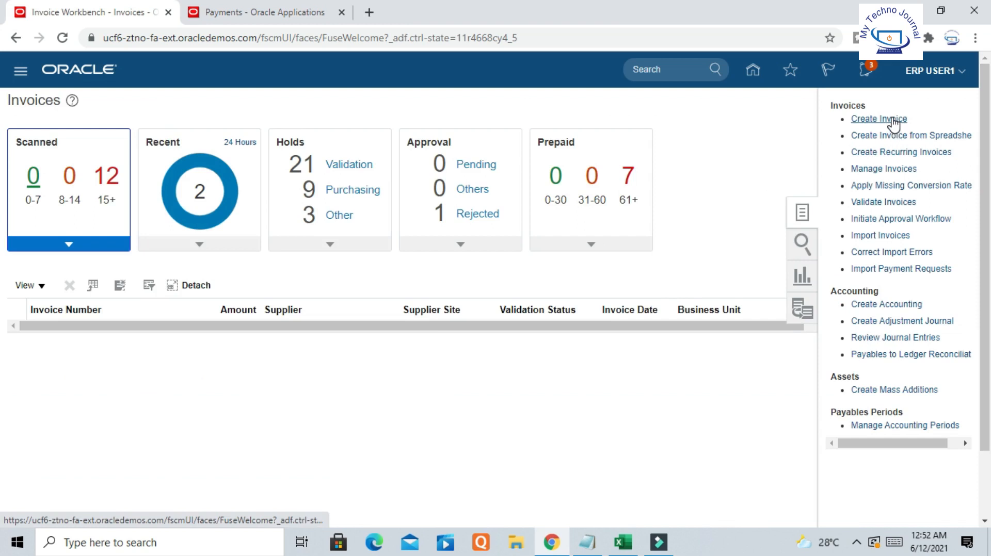
left_click(763, 158)
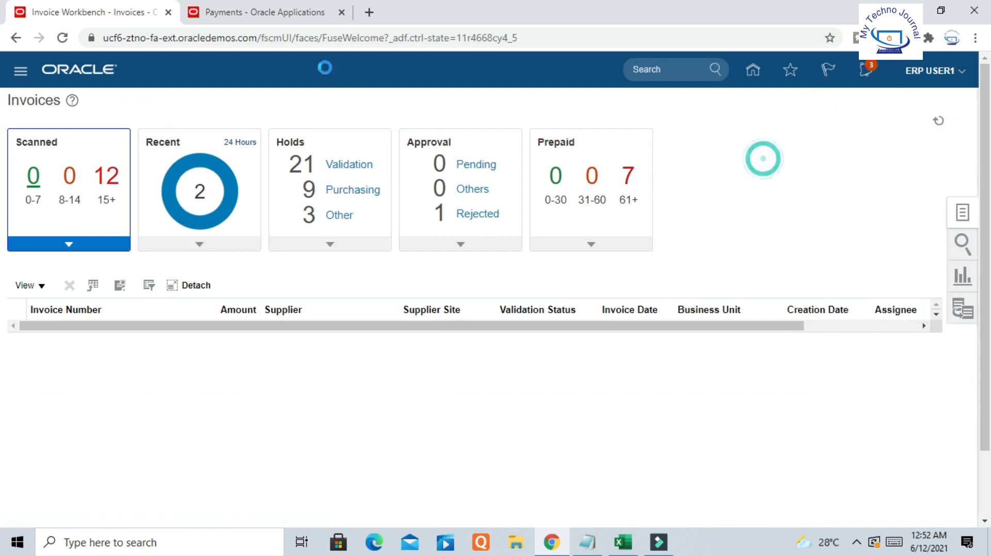
Switch to the Payments page, open Manage Payments and search for payment number 3698.
left_click(297, 19)
left_click(963, 212)
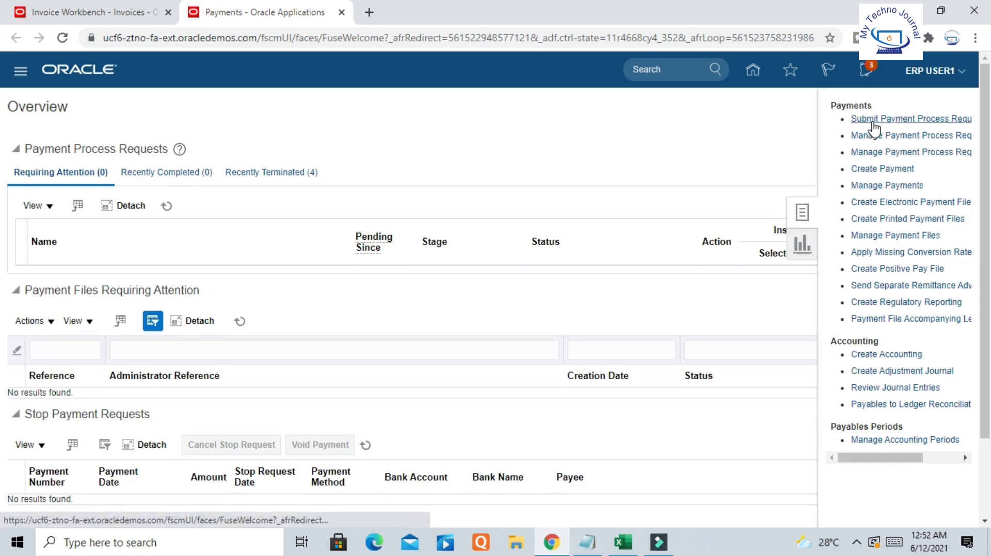
left_click(890, 185)
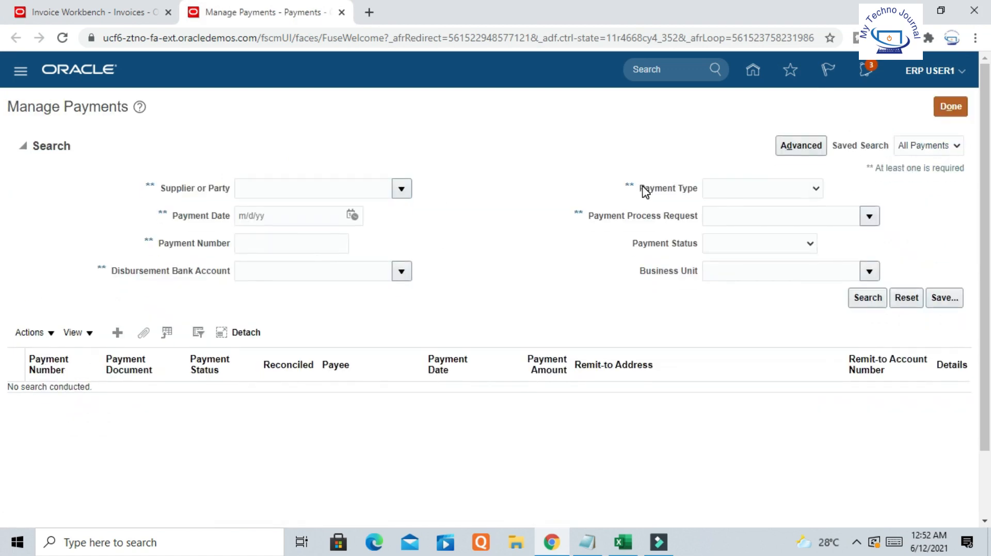
left_click(270, 242)
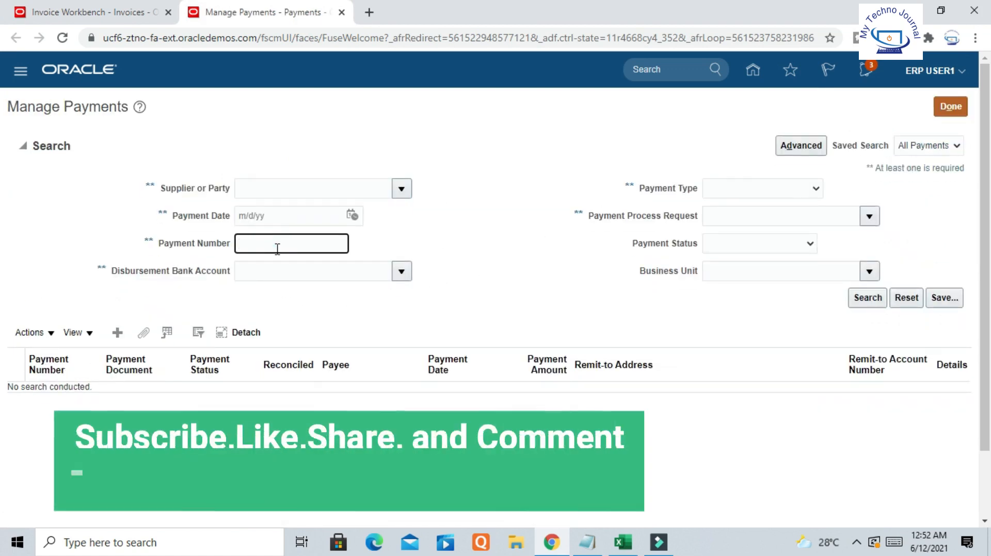
type("3698")
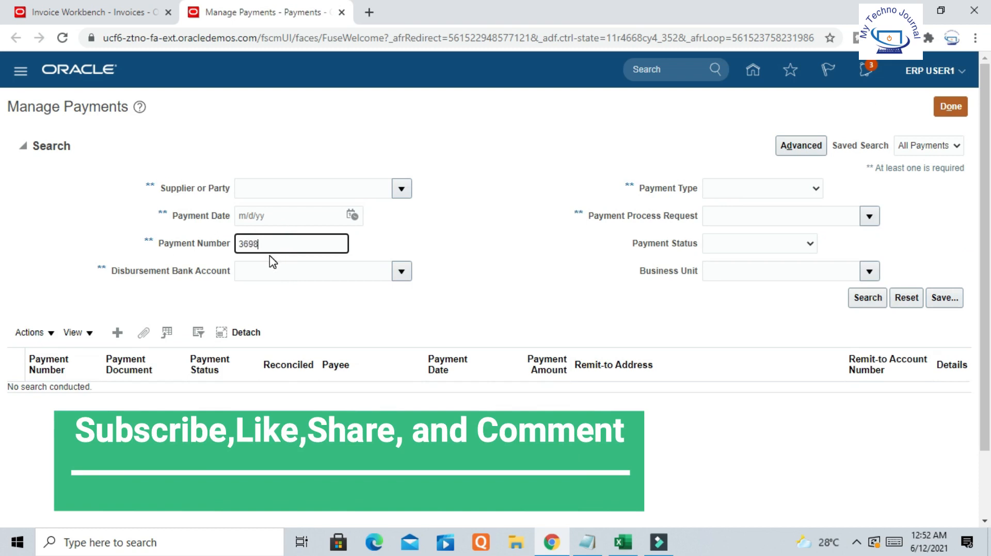
left_click(867, 298)
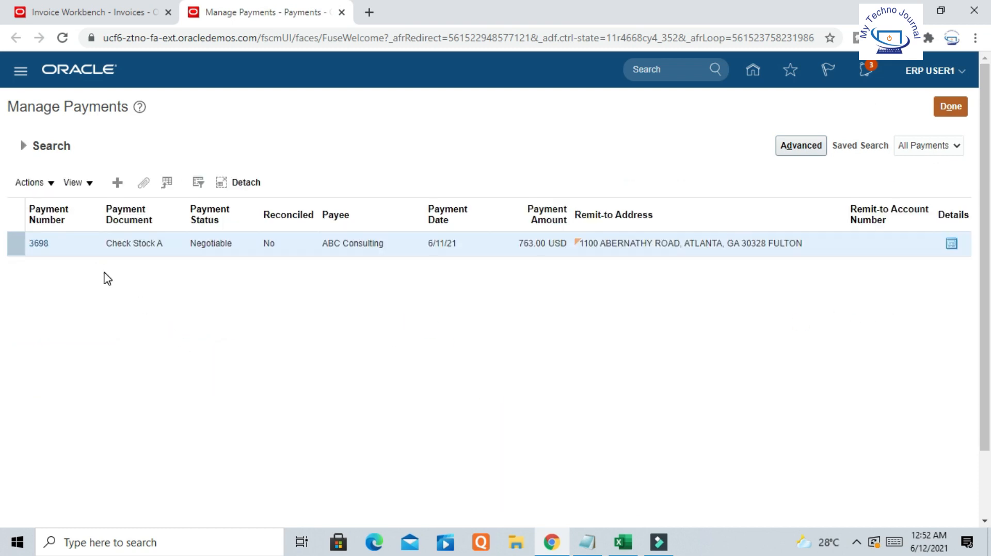
Post payment 3698 to the ledger and open its accounting lines.
left_click(68, 242)
left_click(54, 191)
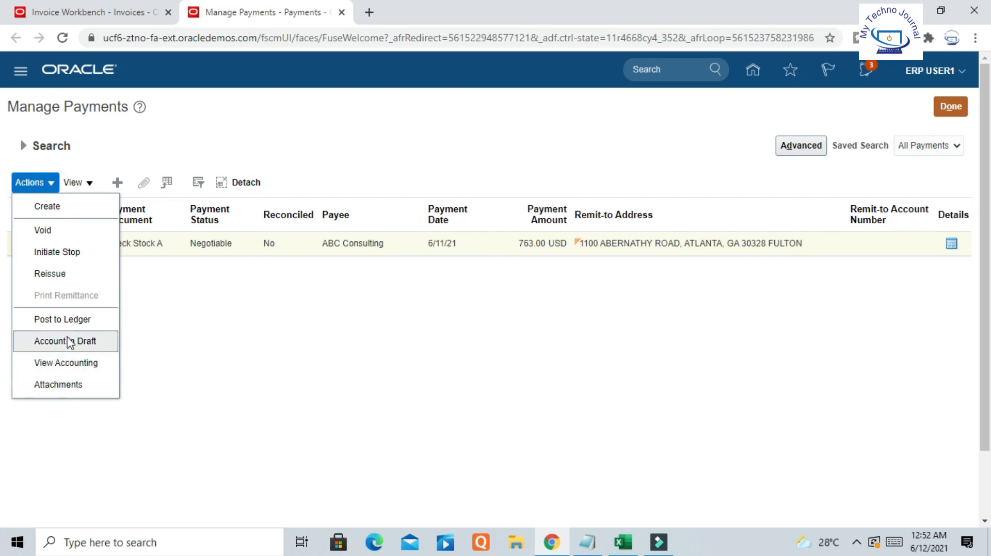
left_click(78, 321)
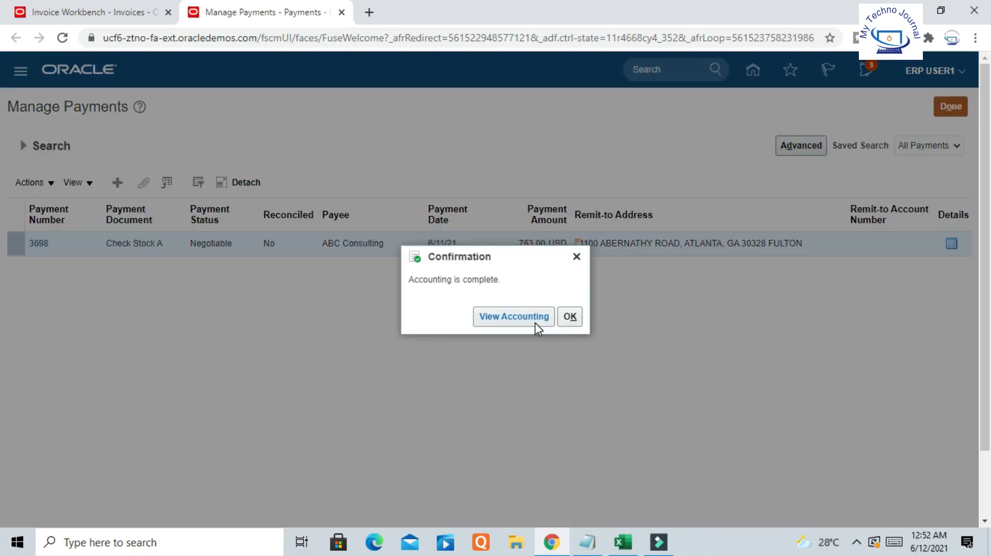
left_click(534, 323)
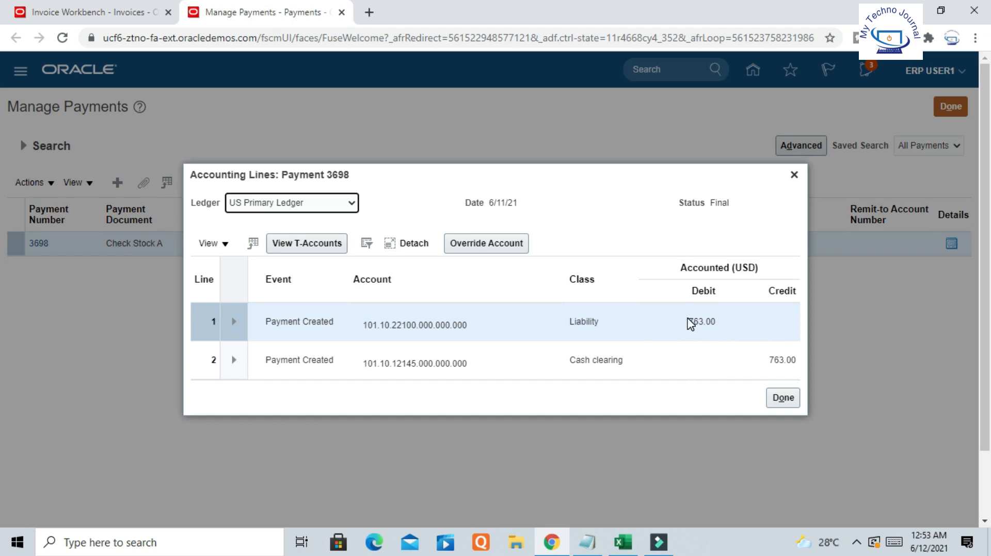
Examine the liability debit and cash clearing credit in the payment's accounting lines.
left_click_drag(688, 321, 728, 326)
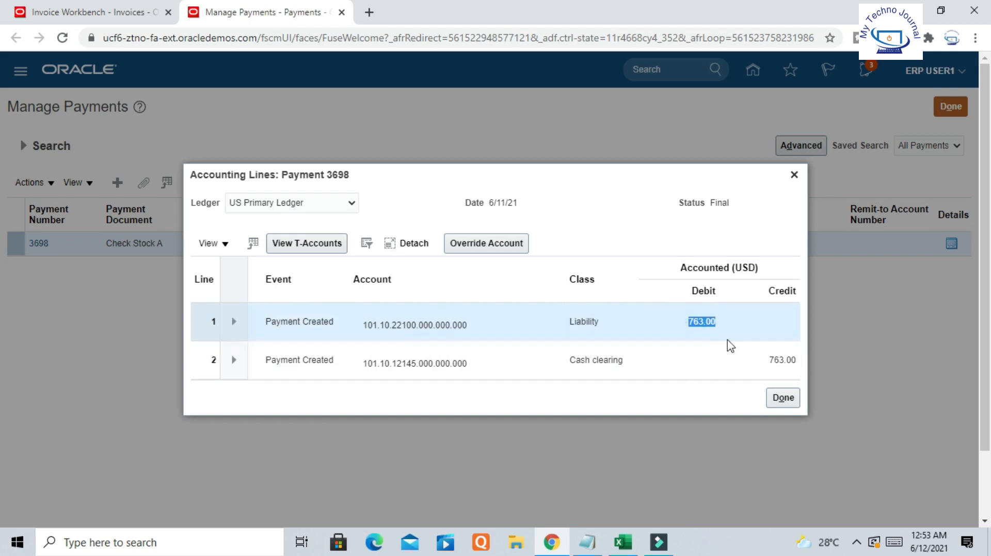
left_click(693, 325)
double_click(569, 324)
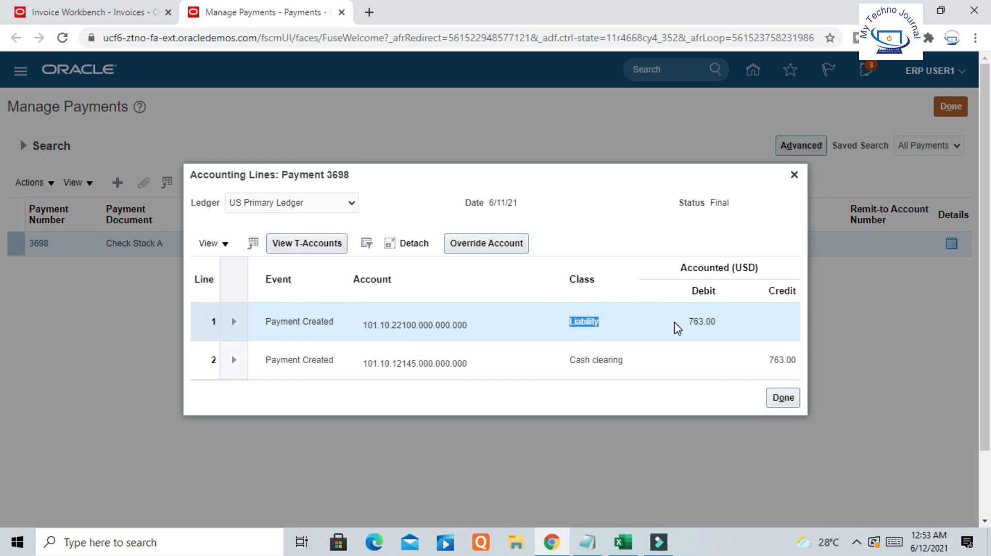
double_click(690, 324)
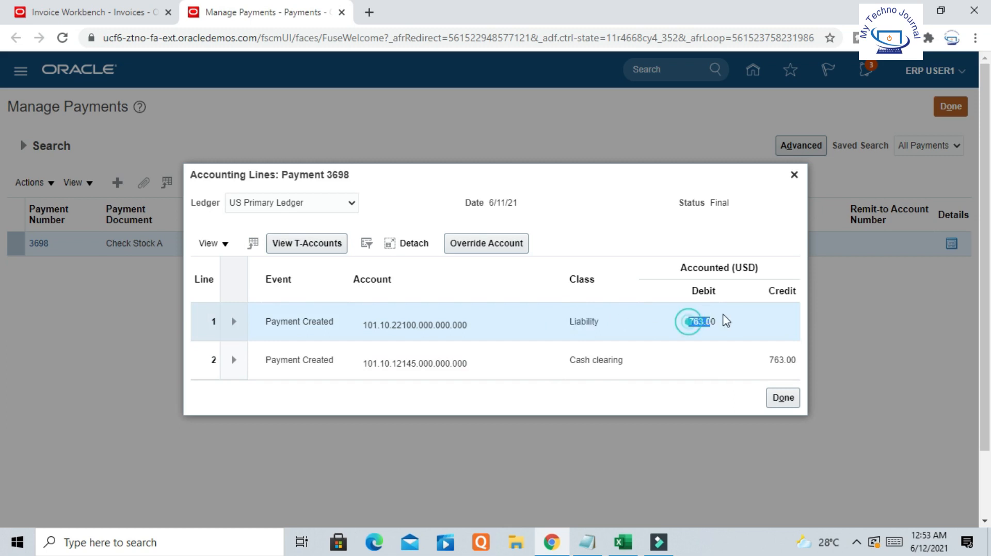
double_click(576, 360)
double_click(774, 359)
Switch to the Prepayment sheet in Excel and review the accounting flow from prepayment creation to outstanding invoice payment.
left_click(622, 543)
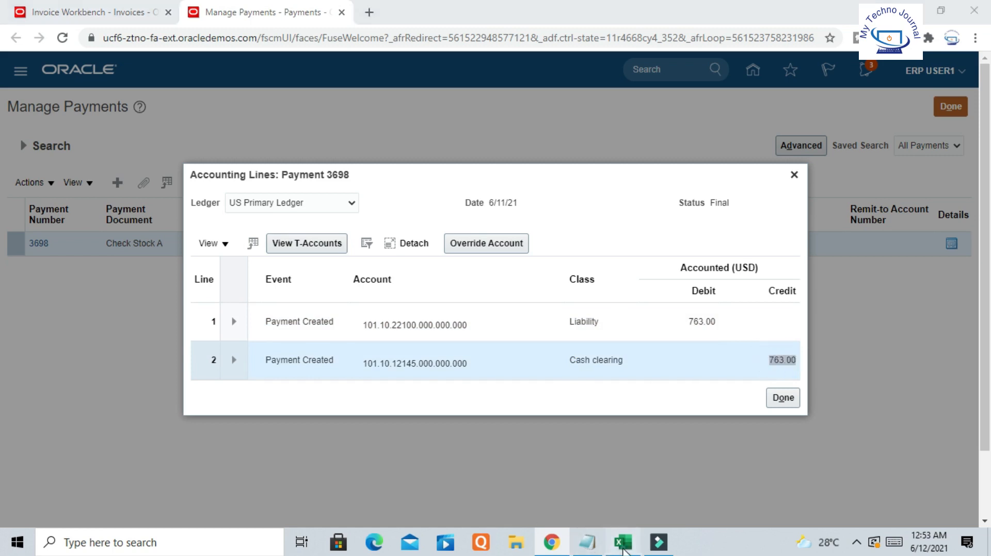
left_click_drag(449, 233, 849, 451)
scroll(888, 367, "down", 1)
scroll(896, 350, "up", 1)
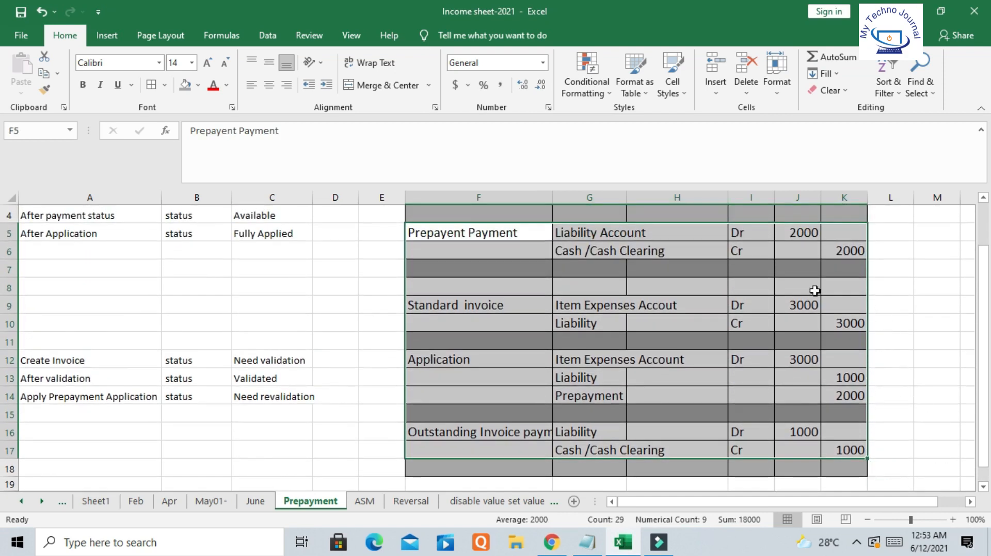
scroll(671, 317, "up", 1)
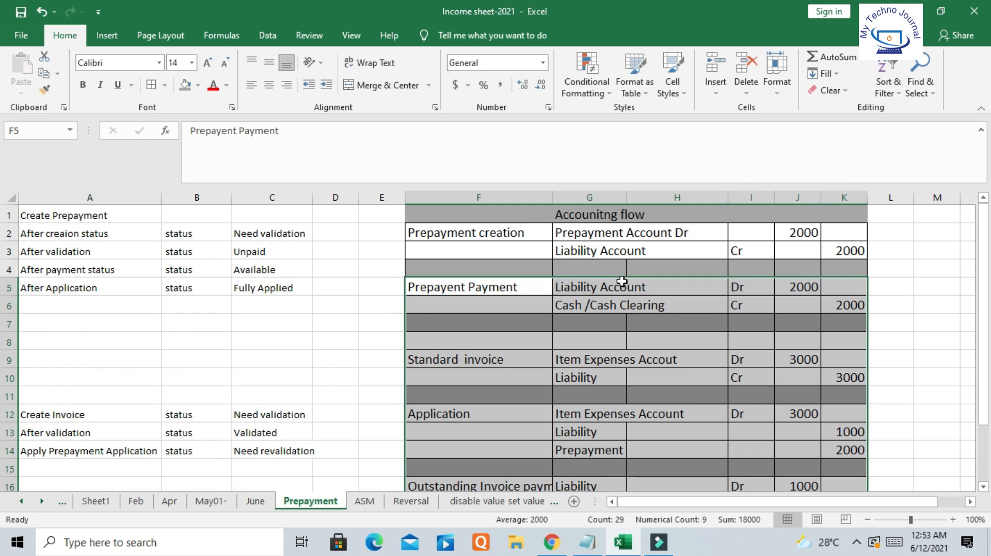
scroll(619, 353, "down", 3)
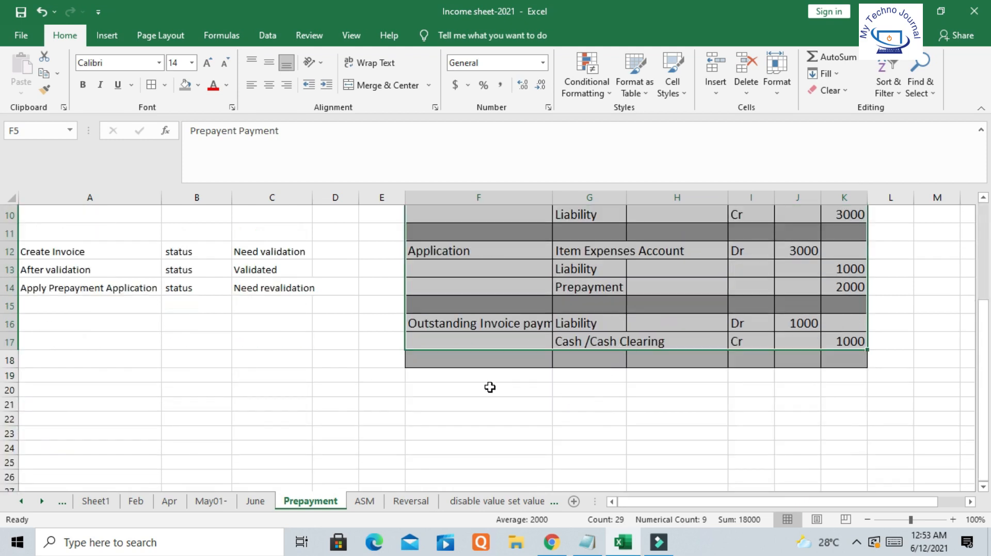
Check the outstanding invoice payment's liability and cash clearing entries in rows 16 and 17.
left_click(447, 327)
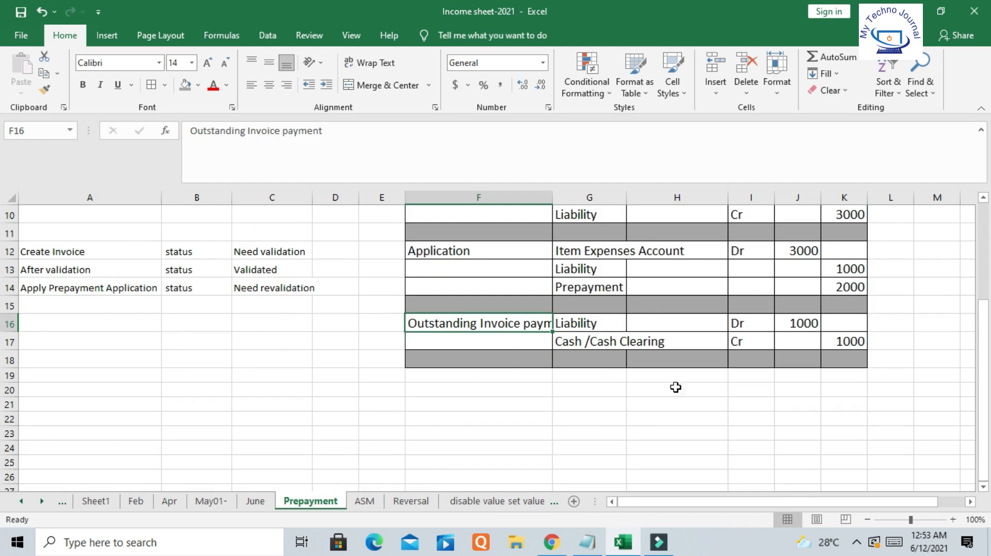
left_click(806, 323)
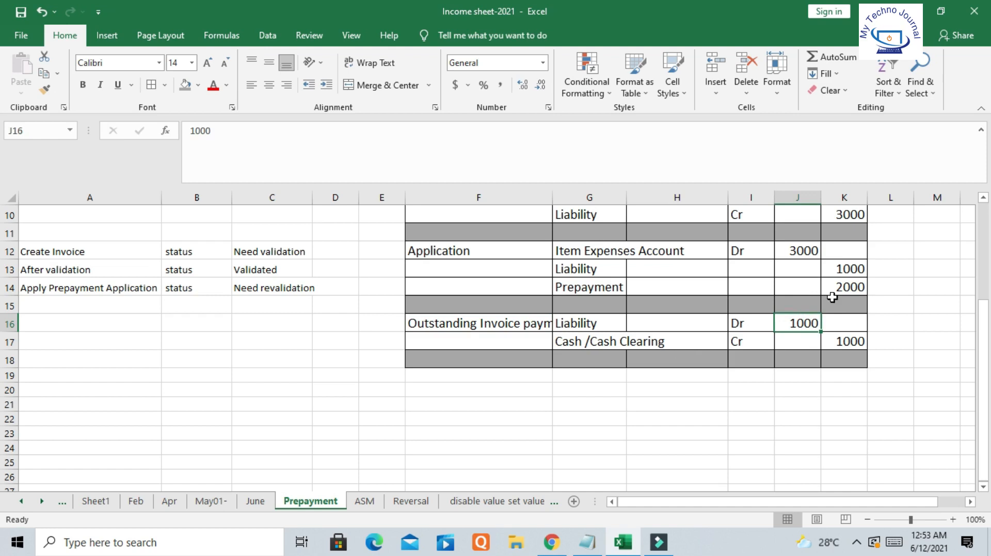
left_click(847, 342)
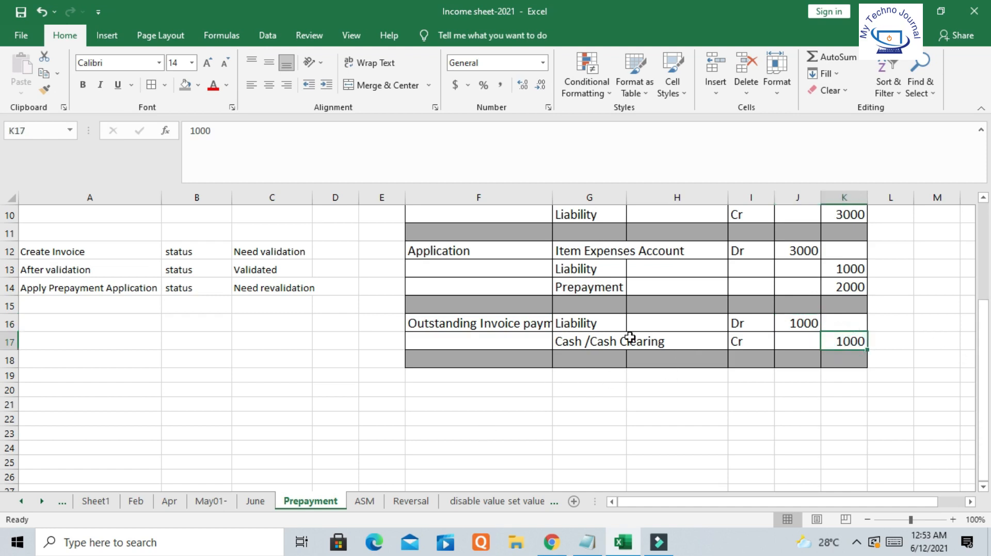
left_click(599, 323)
left_click(807, 323)
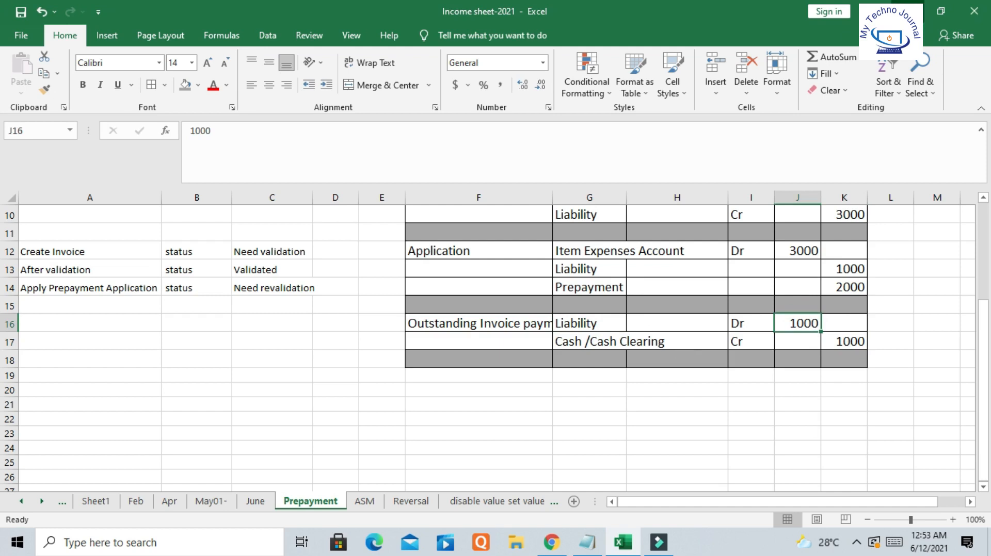
Switch back to Oracle and close the payment's accounting lines.
key("alt+Tab")
left_click(788, 399)
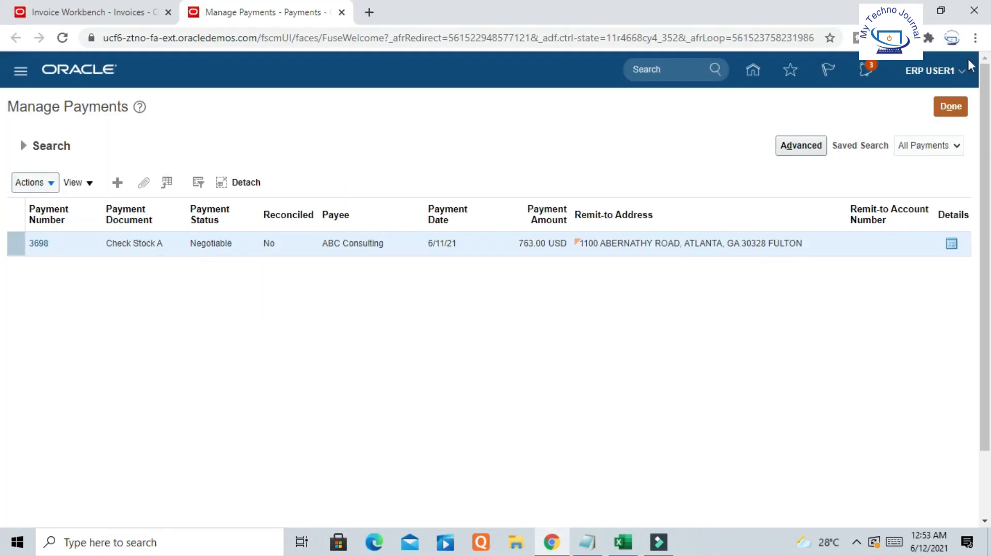
Close the payment management page, return to the Invoice Workbench and search Manage Invoices for invoice number PP3.
left_click(952, 106)
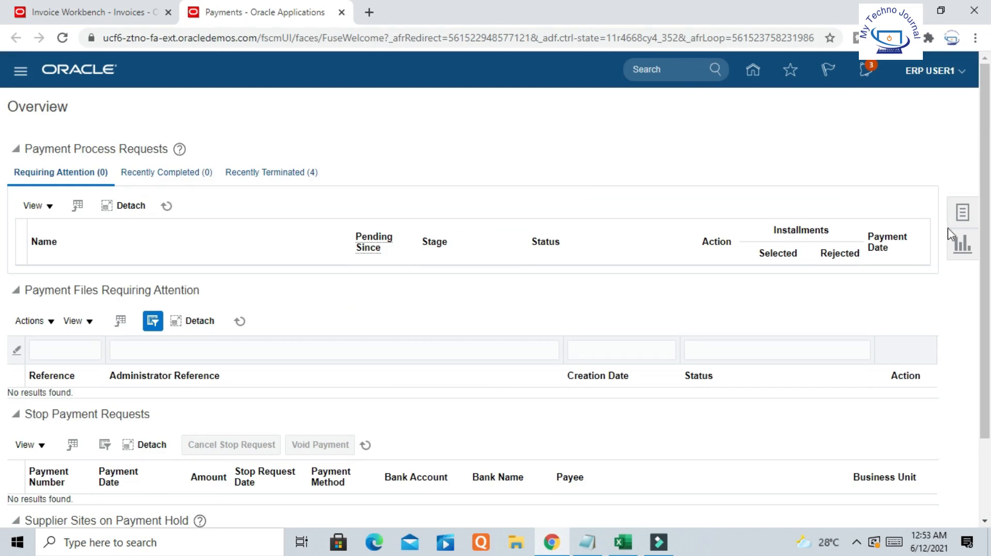
left_click(113, 20)
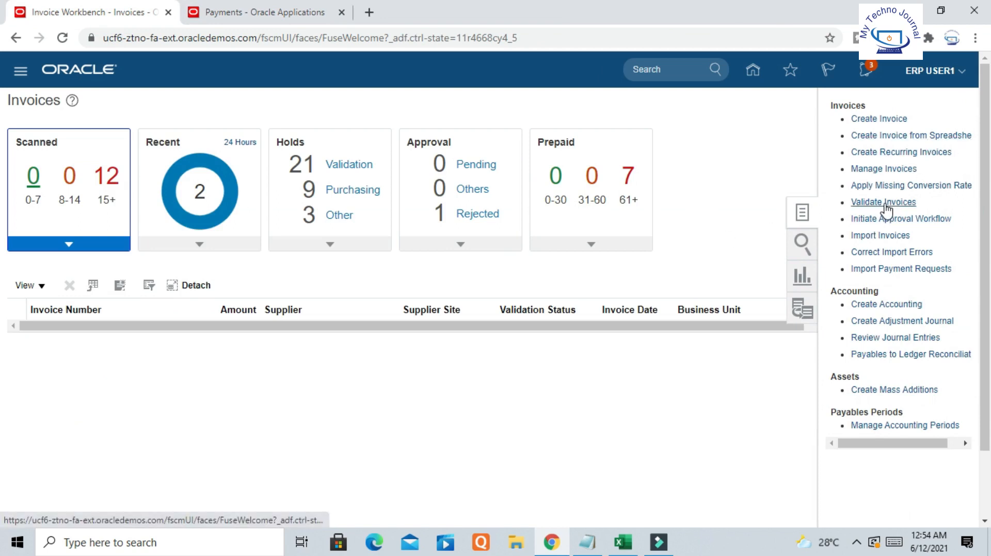
left_click(885, 169)
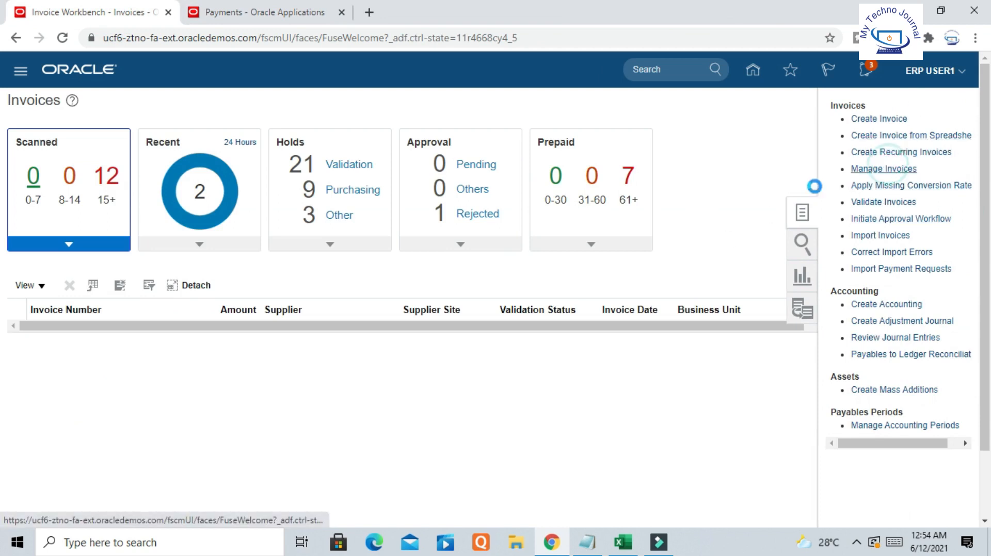
type("PP3")
key("Return")
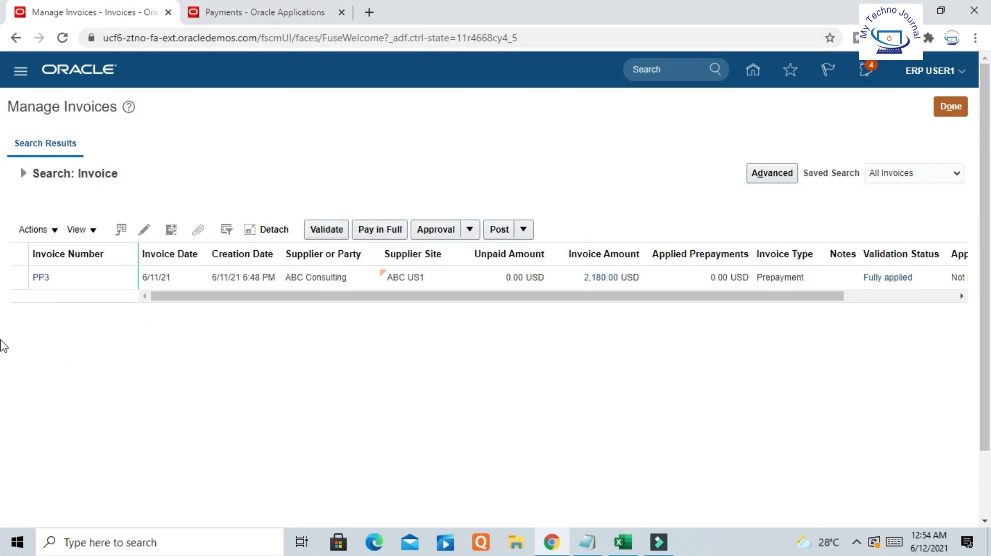
Check prepayment PP3's unpaid amount, invoice amount and validation status in the search results.
left_click(304, 298)
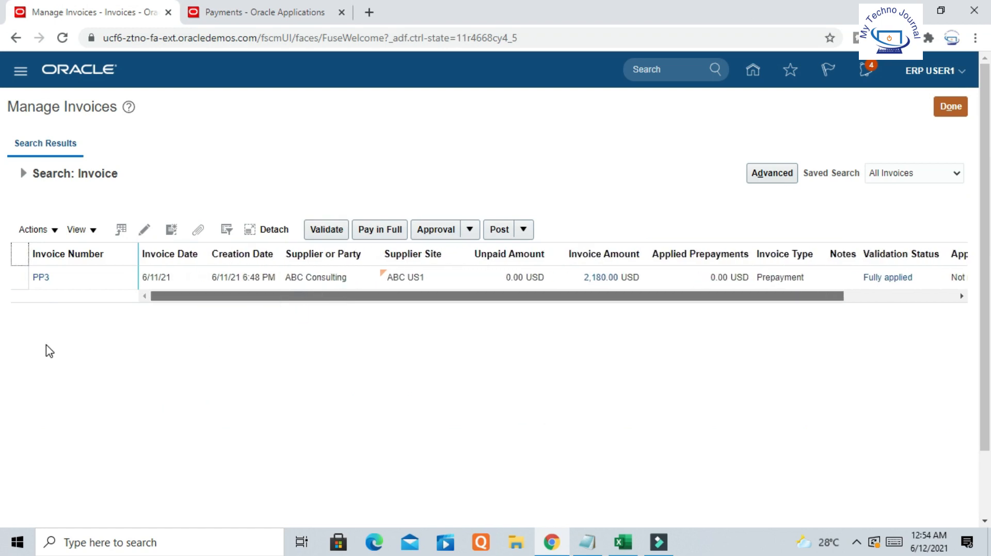
left_click(166, 289)
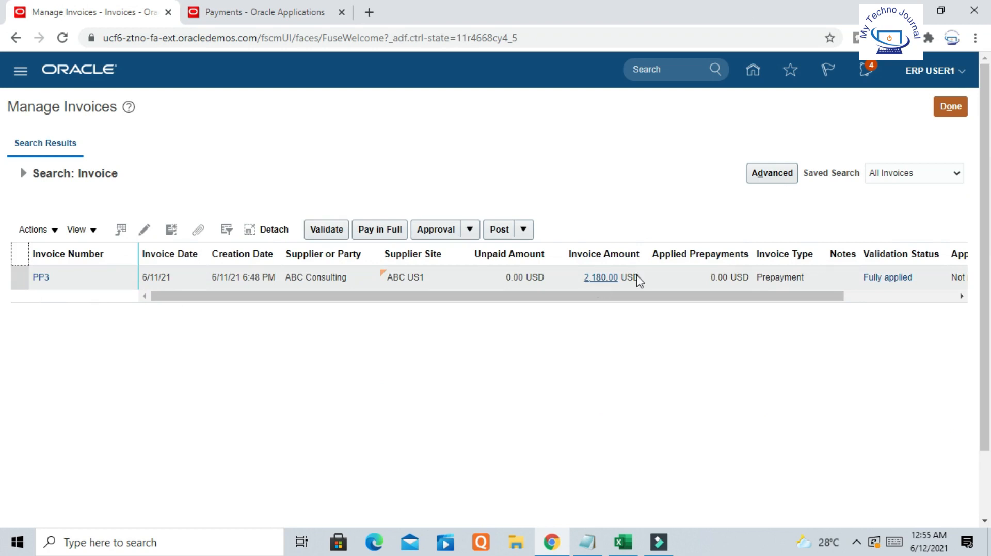
left_click_drag(817, 298, 894, 304)
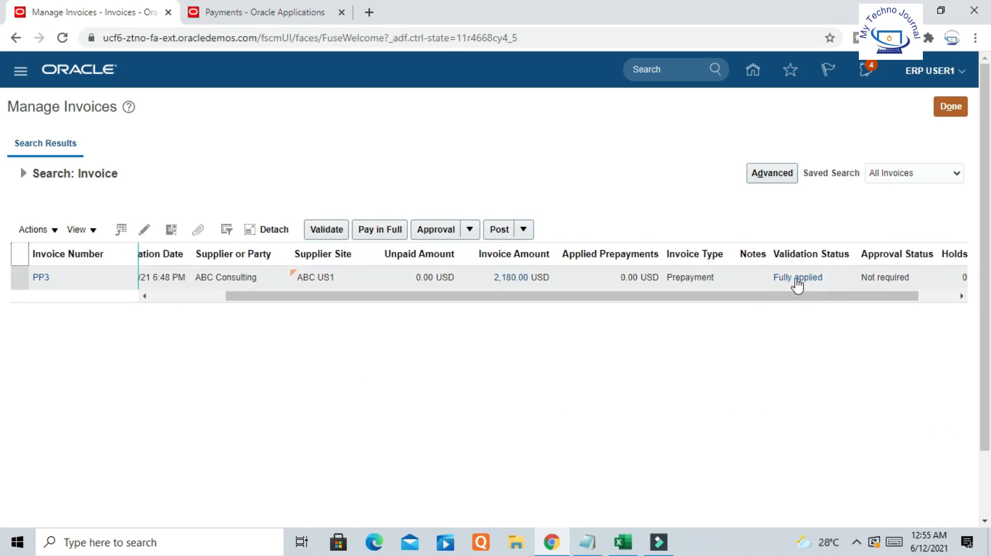
left_click(774, 281)
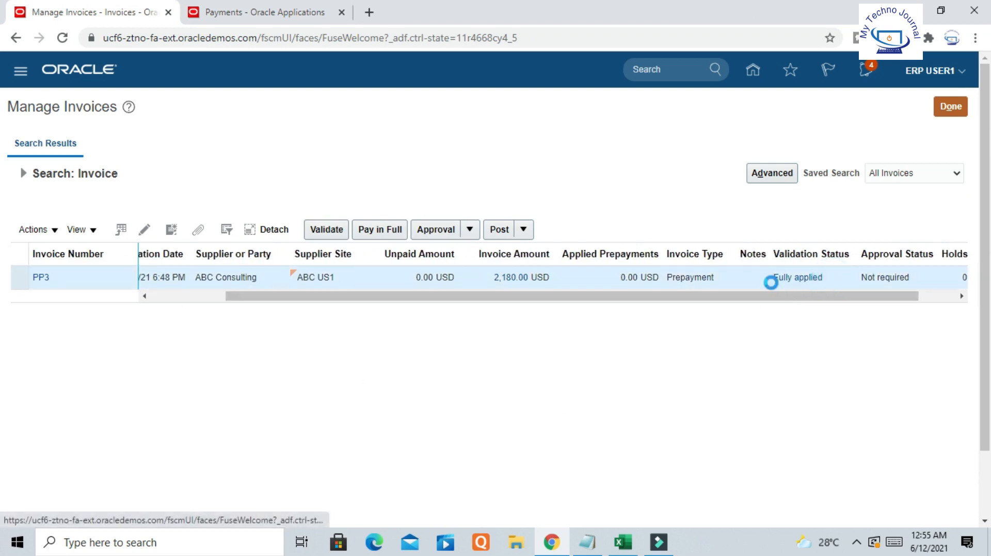
left_click_drag(797, 297, 857, 297)
Switch to the Prepayment sheet in Excel and review the status stages listed for the prepayment and the standard invoice.
left_click(622, 547)
scroll(283, 386, "up", 3)
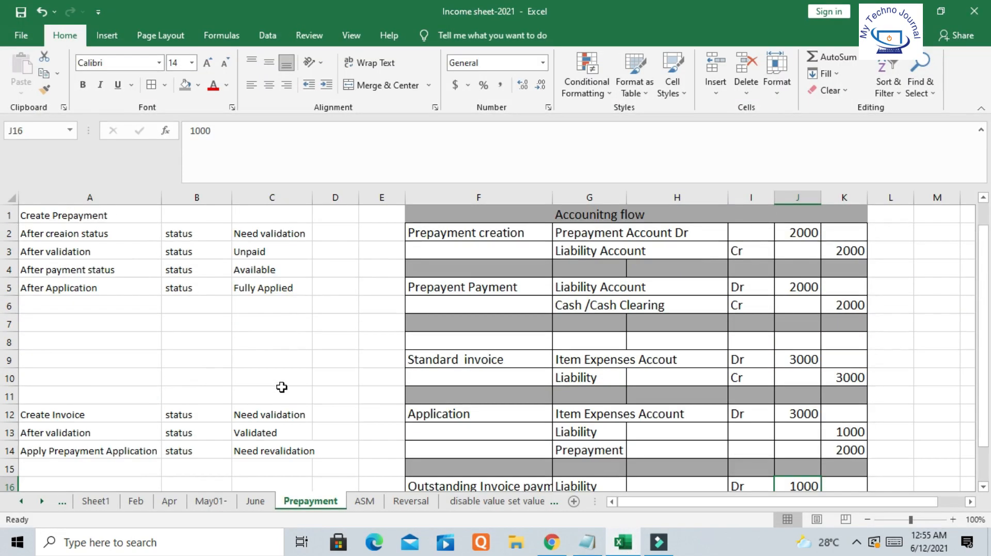
left_click_drag(24, 218, 285, 298)
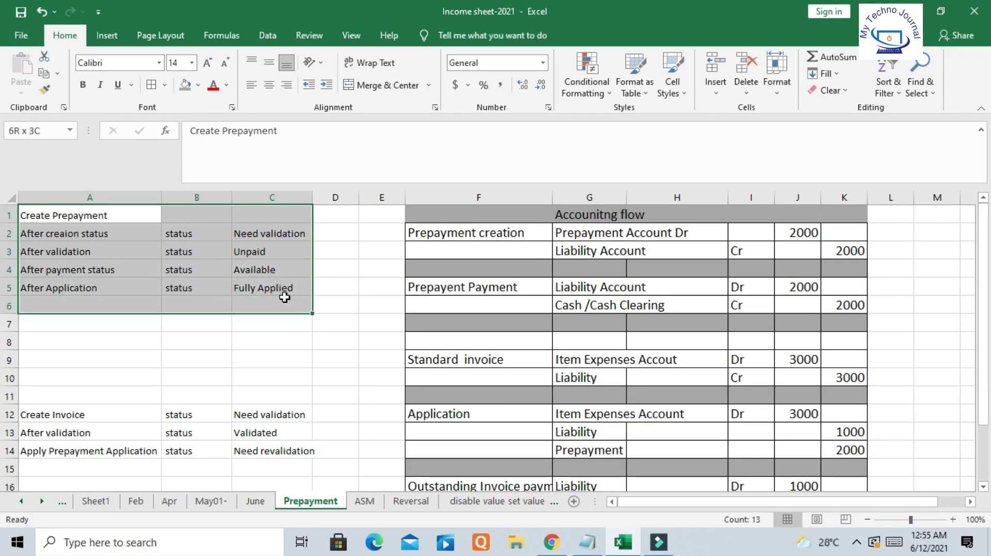
scroll(190, 294, "down", 1)
scroll(103, 258, "up", 1)
left_click_drag(78, 231, 294, 300)
scroll(296, 346, "down", 1)
left_click_drag(36, 343, 335, 405)
Switch back to Oracle, leave the PP3 results and search Manage Invoices for invoice number INV3.
left_click(552, 542)
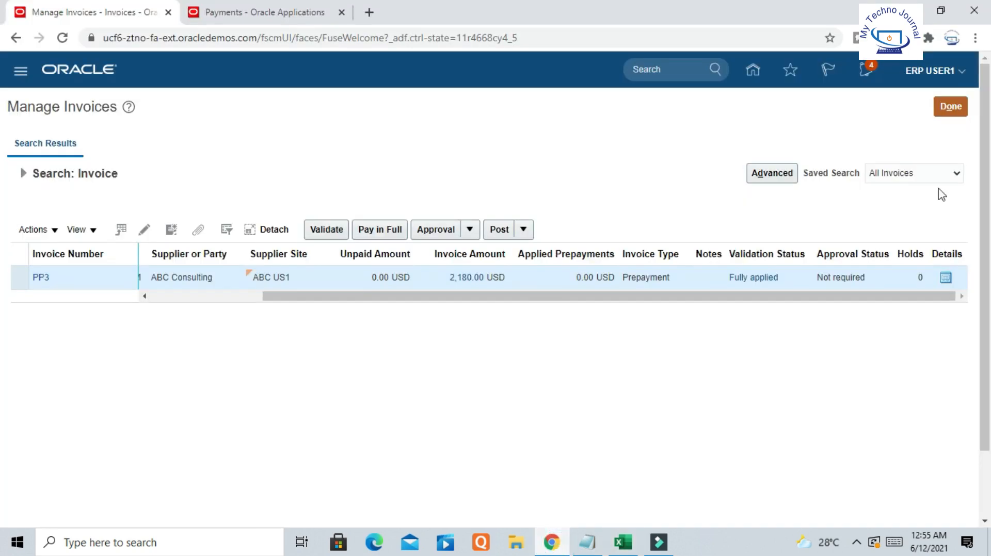
left_click(950, 108)
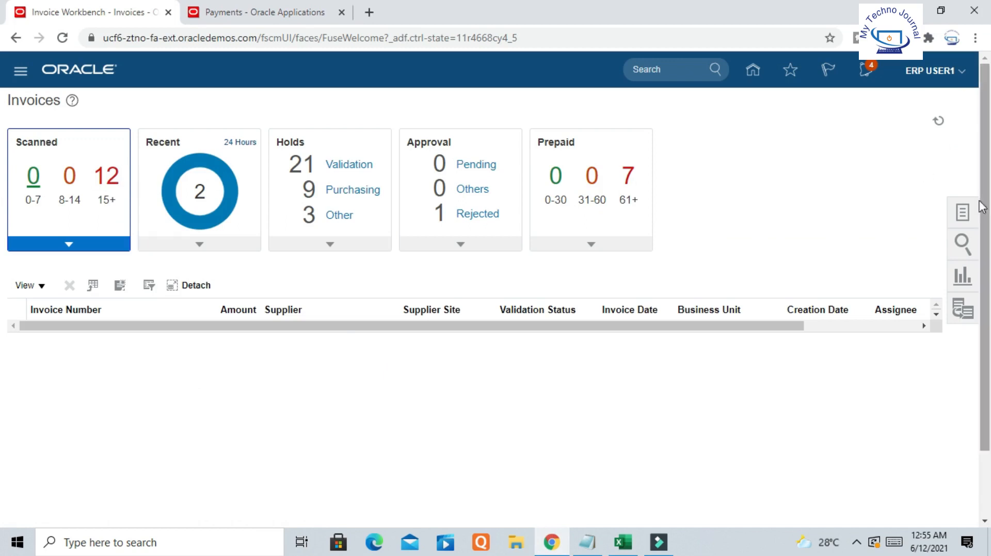
left_click(963, 211)
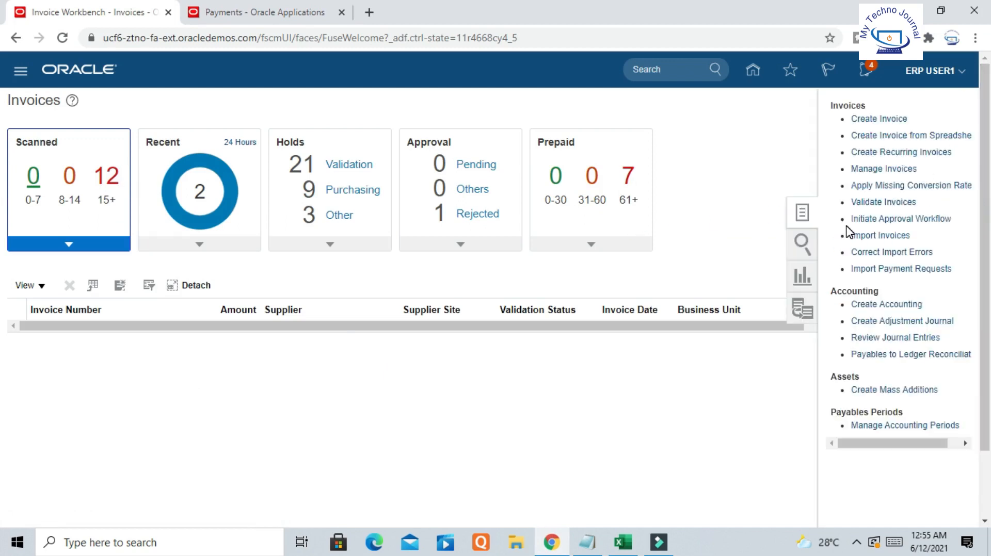
left_click(883, 169)
left_click(263, 242)
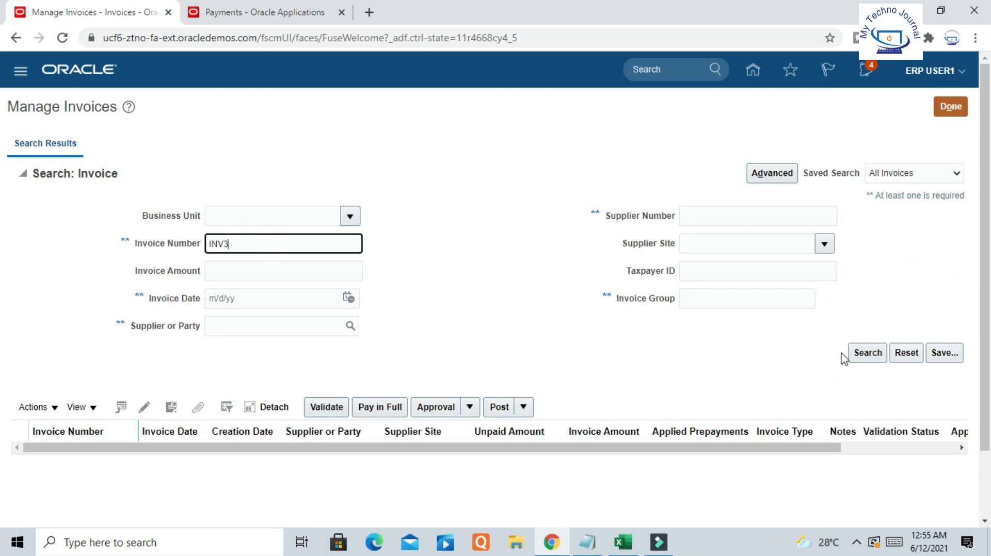
left_click(869, 357)
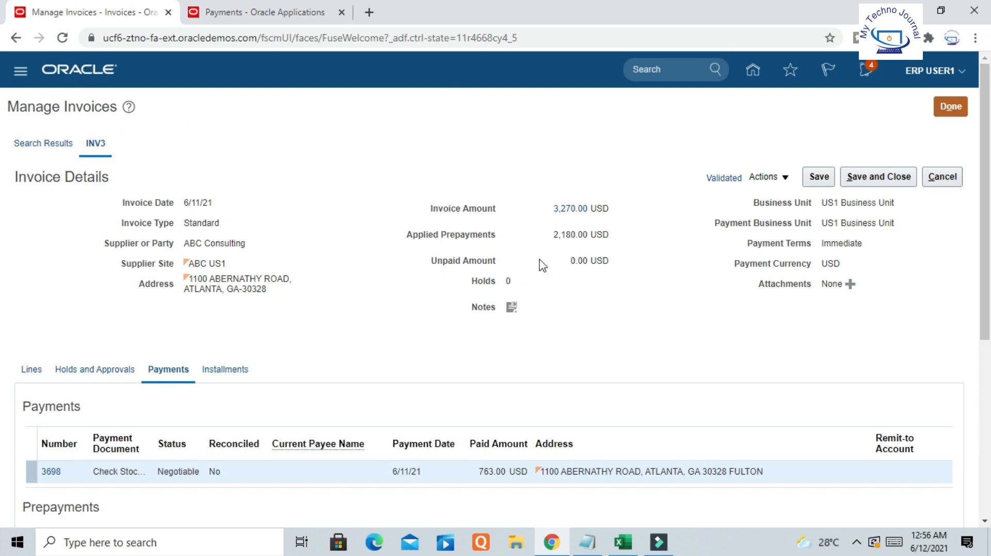
Check INV3's unpaid amount and review its validation, accounting and payment status in the invoice summary.
left_click_drag(545, 261, 615, 261)
left_click(720, 178)
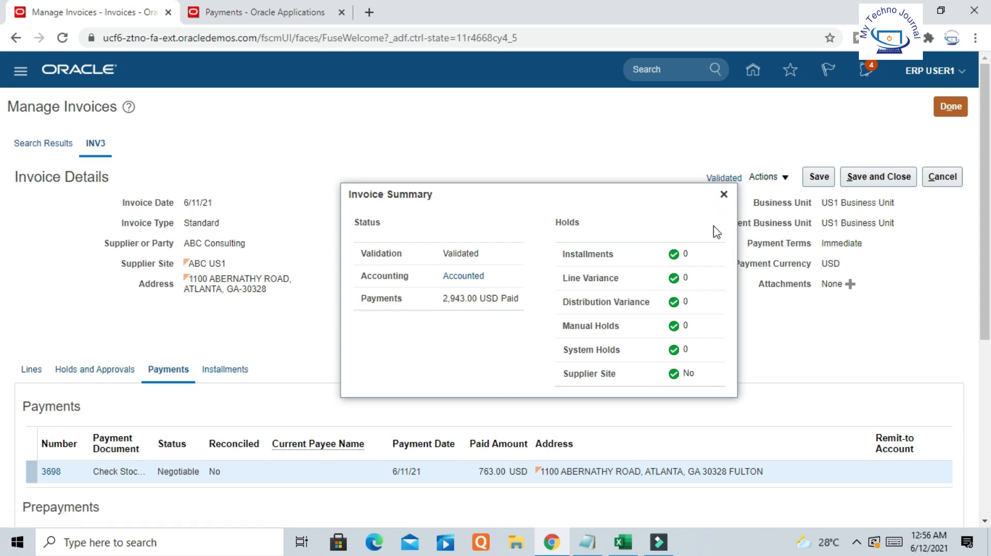
left_click(724, 194)
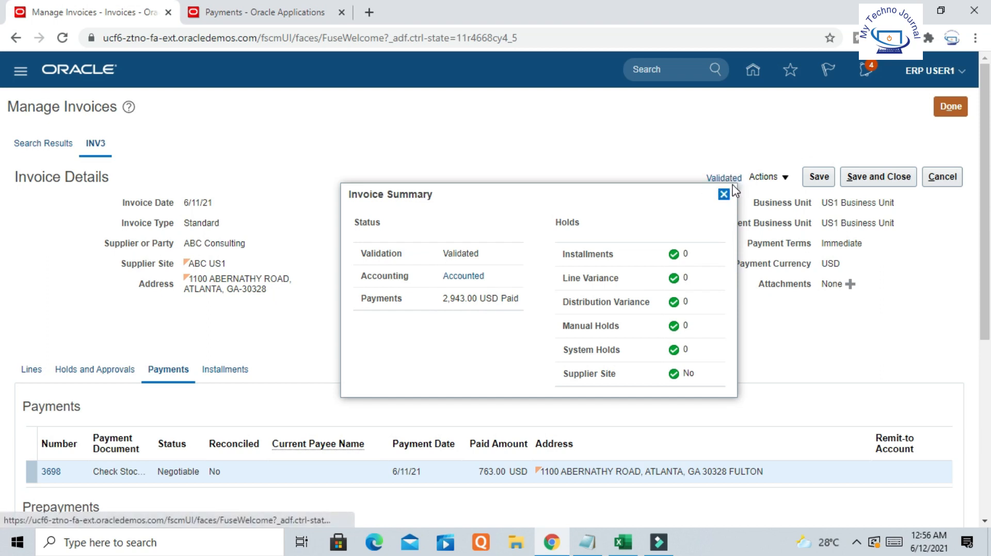
left_click(719, 196)
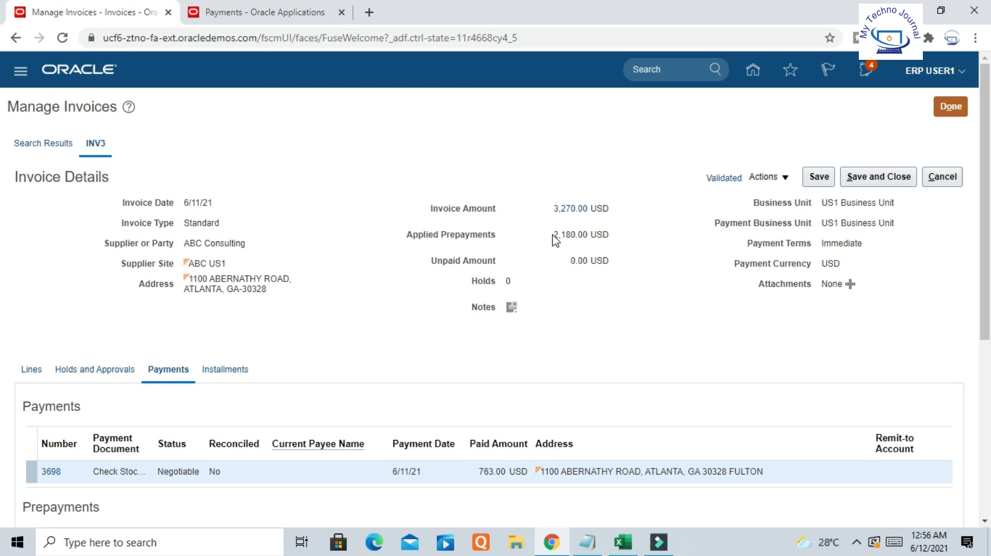
Check INV3's applied prepayments amount and close the Manage Invoices page.
left_click_drag(556, 234, 612, 242)
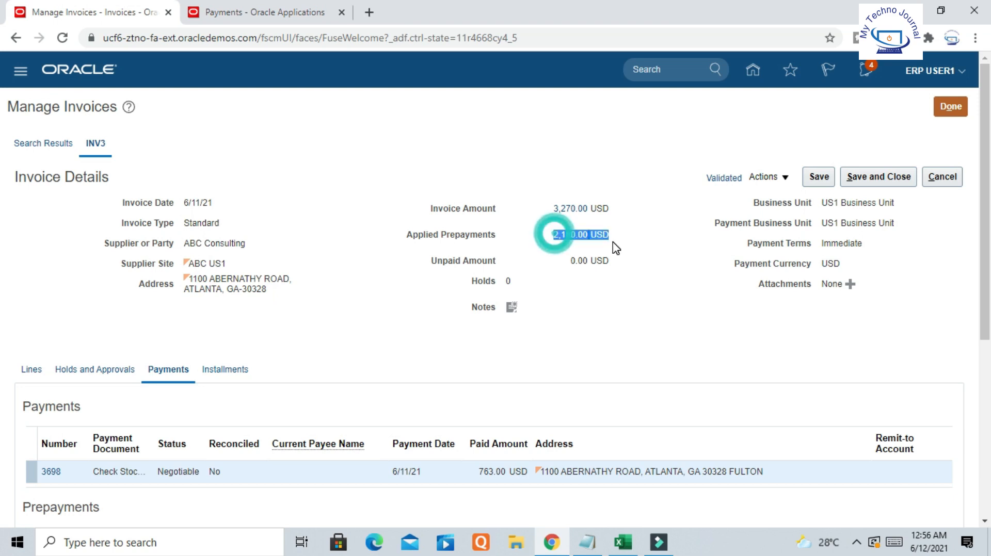
left_click(638, 306)
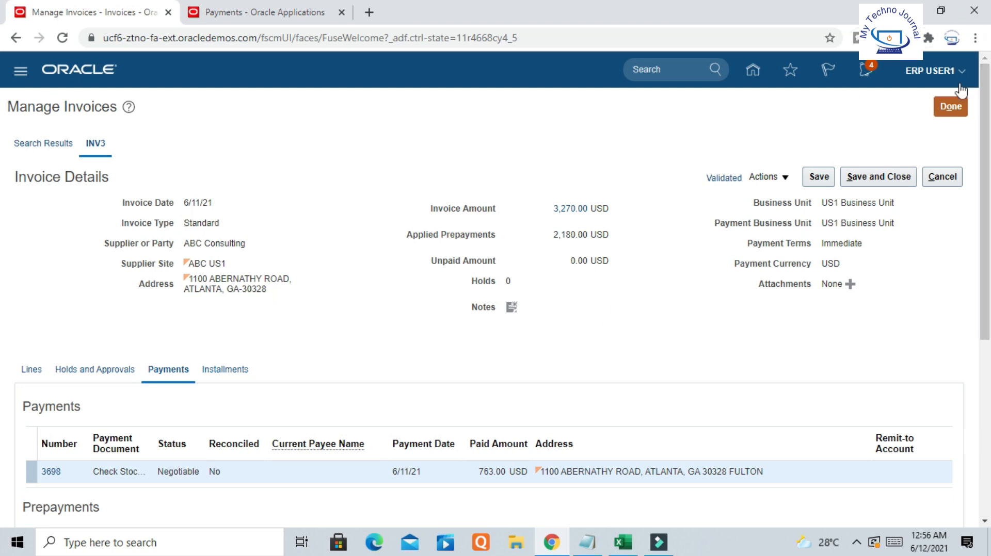
left_click(951, 106)
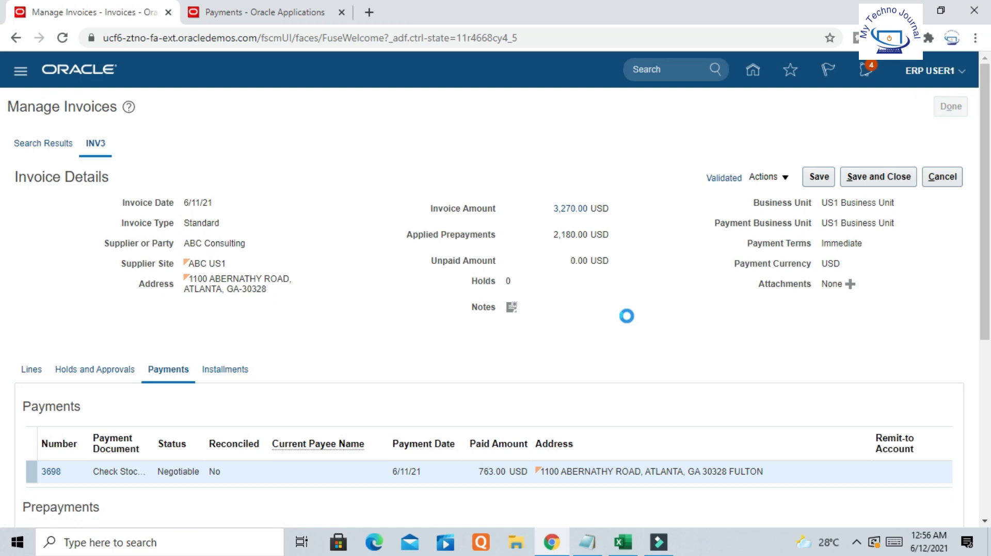